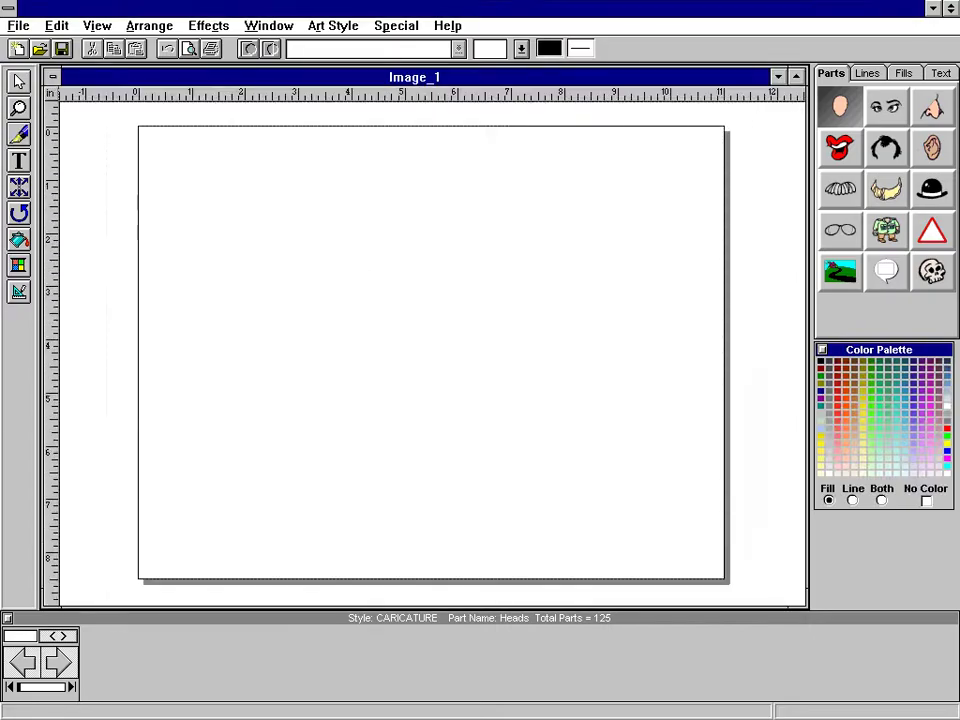
- Check the program's version and registration information, then close it
left_click(446, 26)
left_click(472, 124)
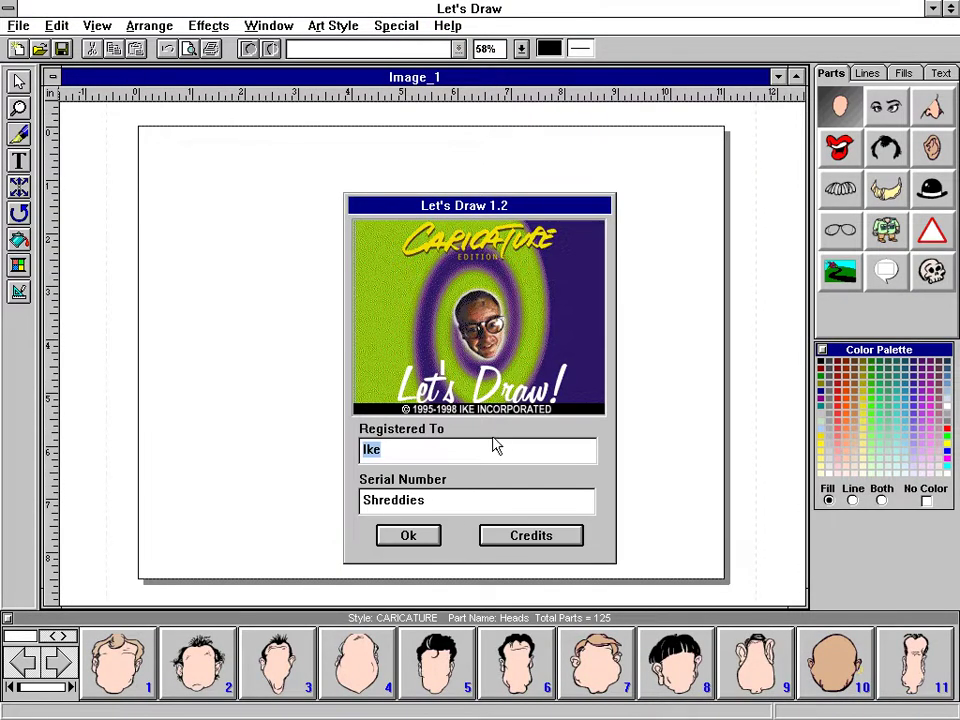
left_click(412, 538)
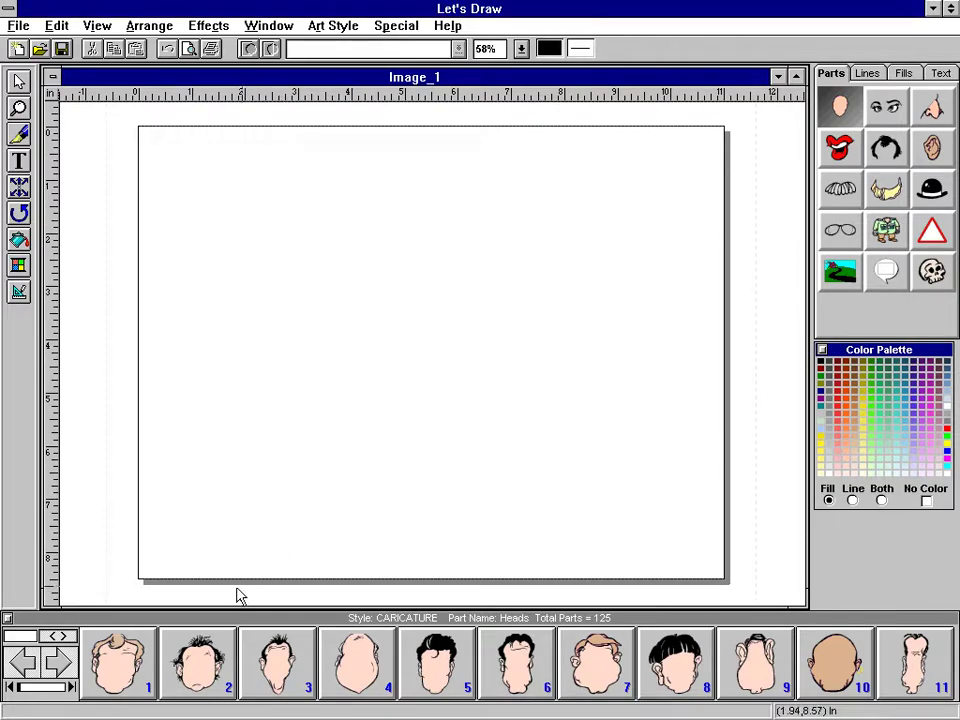
- Browse the Caricature head parts from the first design towards the end of the gallery
left_click(60, 664)
left_click(60, 664)
left_click(60, 668)
left_click(60, 668)
left_click(60, 668)
left_click(60, 668)
left_click(60, 668)
left_click(60, 668)
left_click(60, 668)
left_click(60, 668)
left_click(60, 668)
left_click(60, 668)
left_click(60, 668)
left_click(60, 668)
left_click(60, 668)
left_click(60, 668)
left_click(60, 668)
left_click(60, 668)
left_click(60, 668)
left_click(60, 668)
left_click(60, 668)
left_click(60, 668)
left_click(60, 668)
left_click(60, 668)
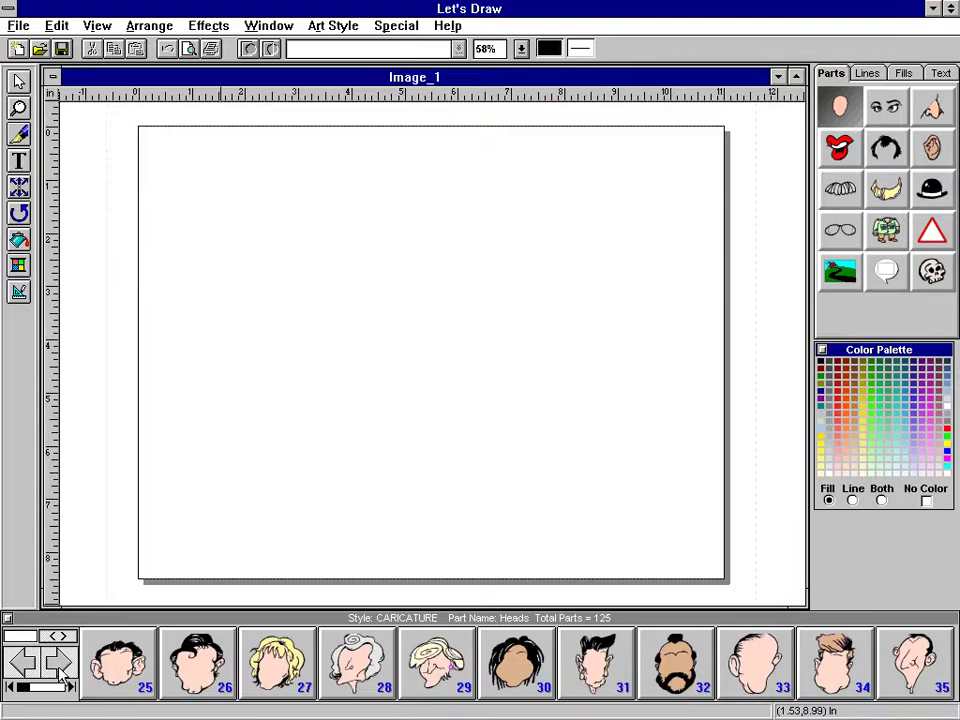
left_click(60, 668)
left_click(60, 668)
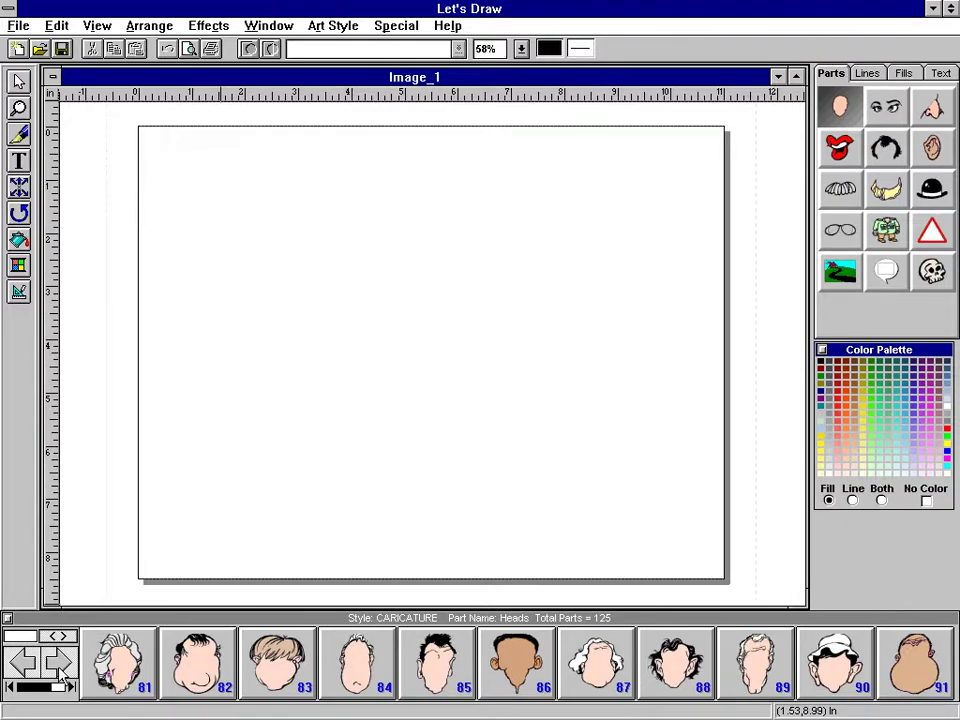
left_click(62, 662)
left_click(62, 662)
left_click(62, 662)
left_click(62, 662)
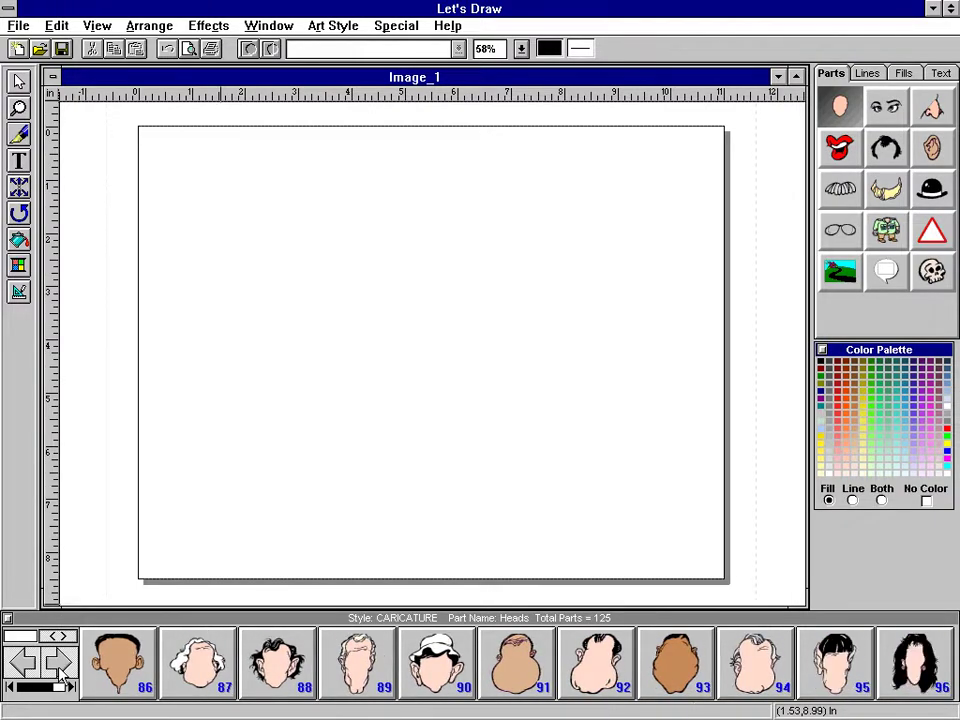
left_click(58, 672)
left_click(58, 672)
left_click(58, 672)
left_click(58, 672)
left_click(58, 672)
left_click(58, 672)
left_click(58, 672)
left_click(58, 672)
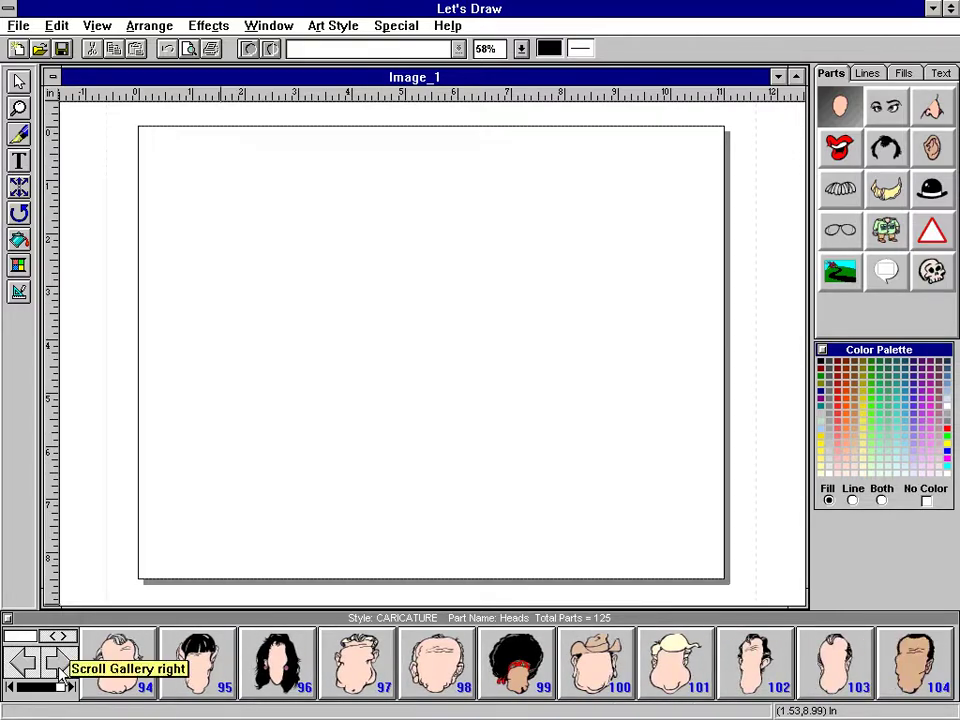
left_click(58, 672)
left_click(58, 672)
left_click(58, 672)
left_click(58, 672)
left_click(58, 672)
left_click(58, 672)
left_click(58, 672)
left_click(58, 672)
left_click(58, 672)
left_click(58, 672)
left_click(58, 672)
left_click(58, 672)
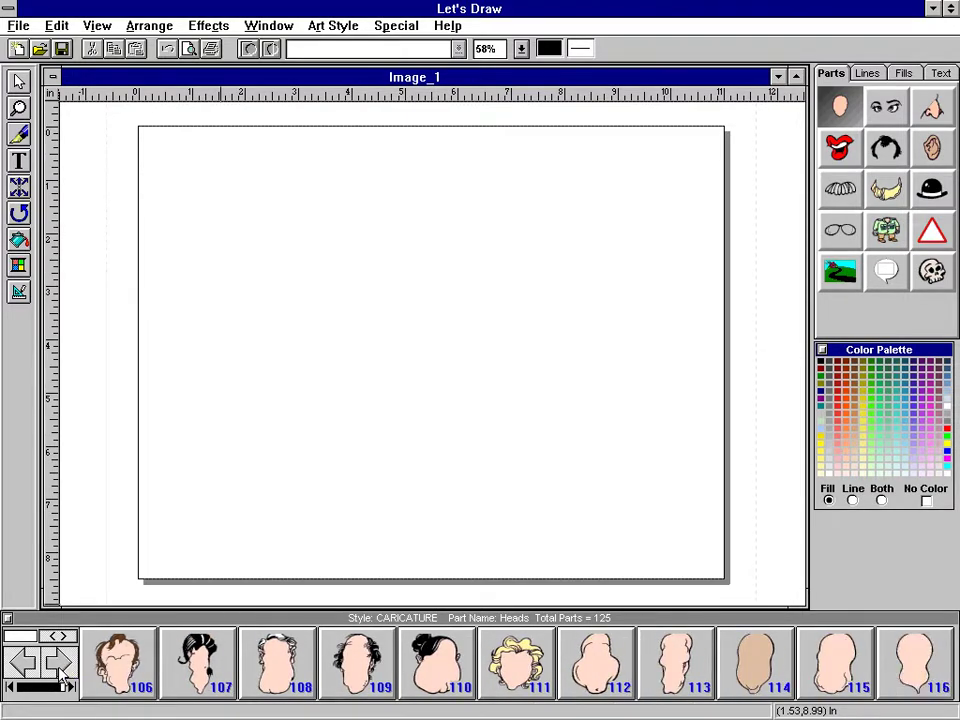
left_click(58, 672)
left_click(58, 672)
left_click(58, 672)
left_click(58, 672)
left_click(58, 672)
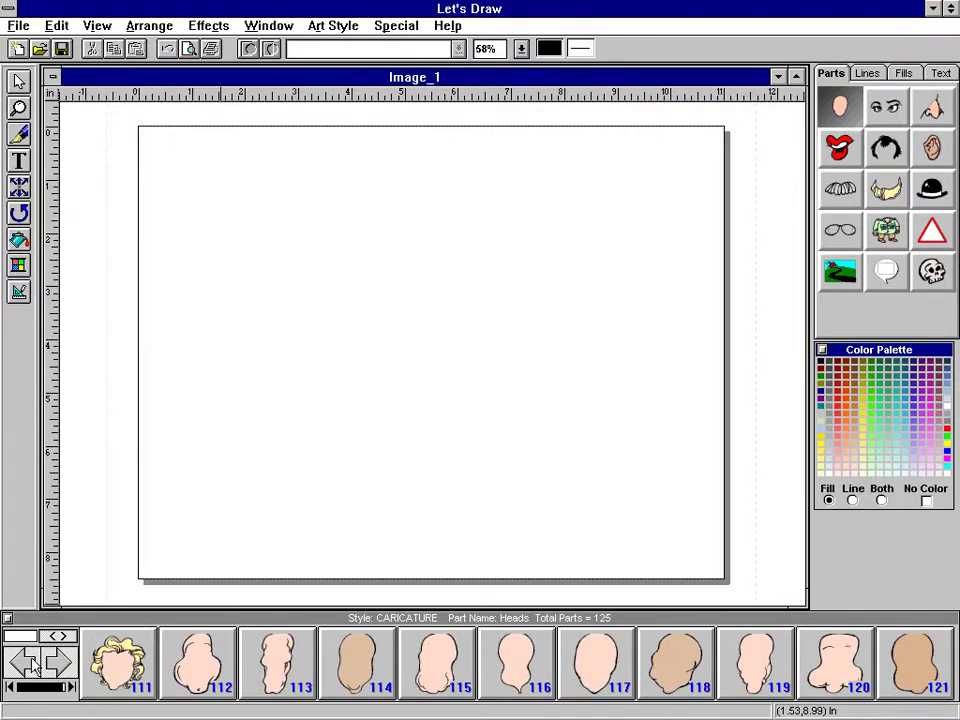
- Add head 117, the plain pointed-chin shape, from the Caricature head parts to the page
left_click(60, 664)
left_click(60, 664)
left_click(60, 664)
left_click(60, 664)
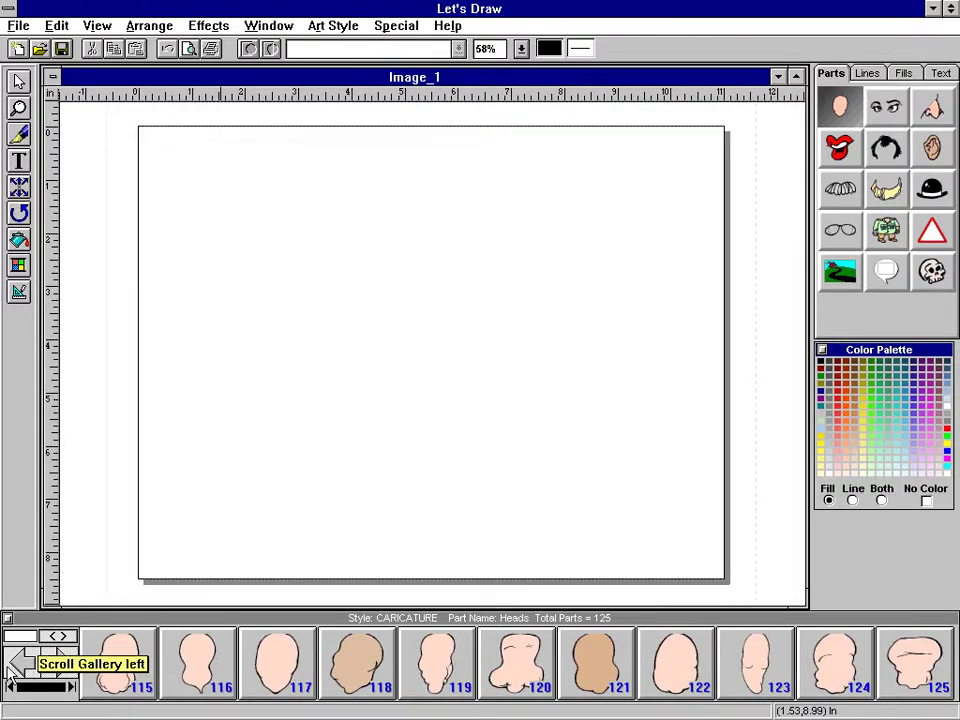
left_click(22, 664)
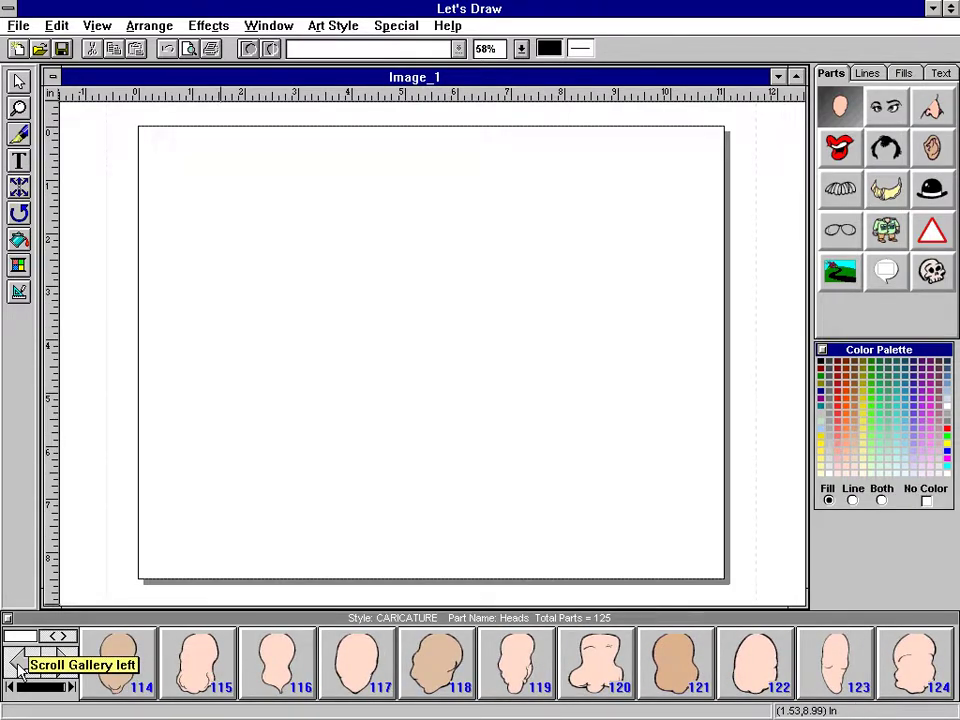
left_click(375, 672)
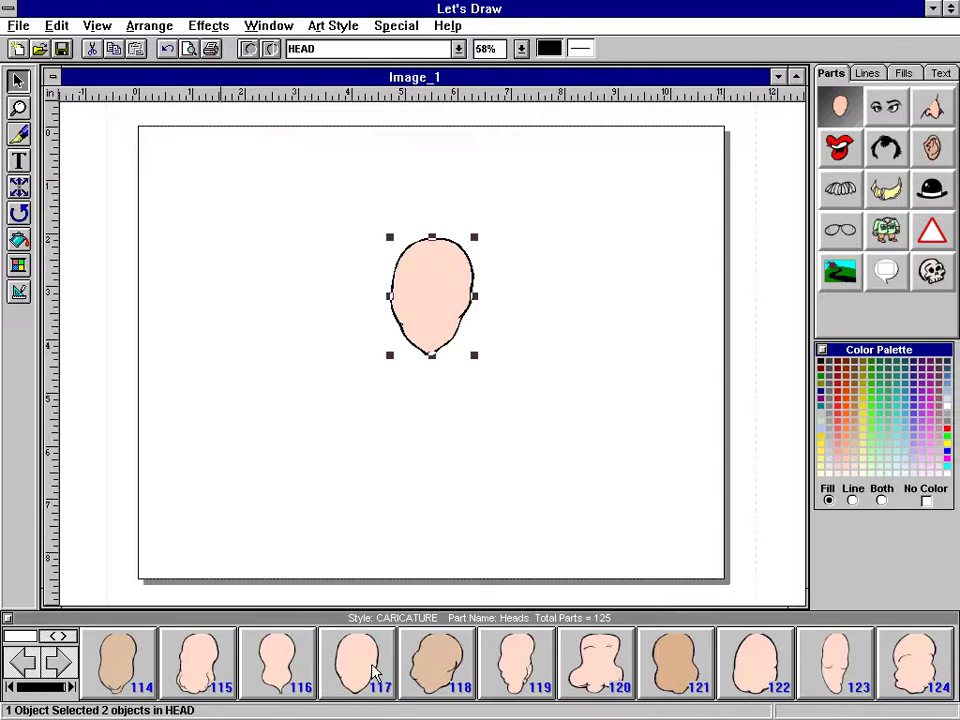
- Add eyes 29 from the Caricature eye parts and lower them slightly onto the head
left_click(893, 108)
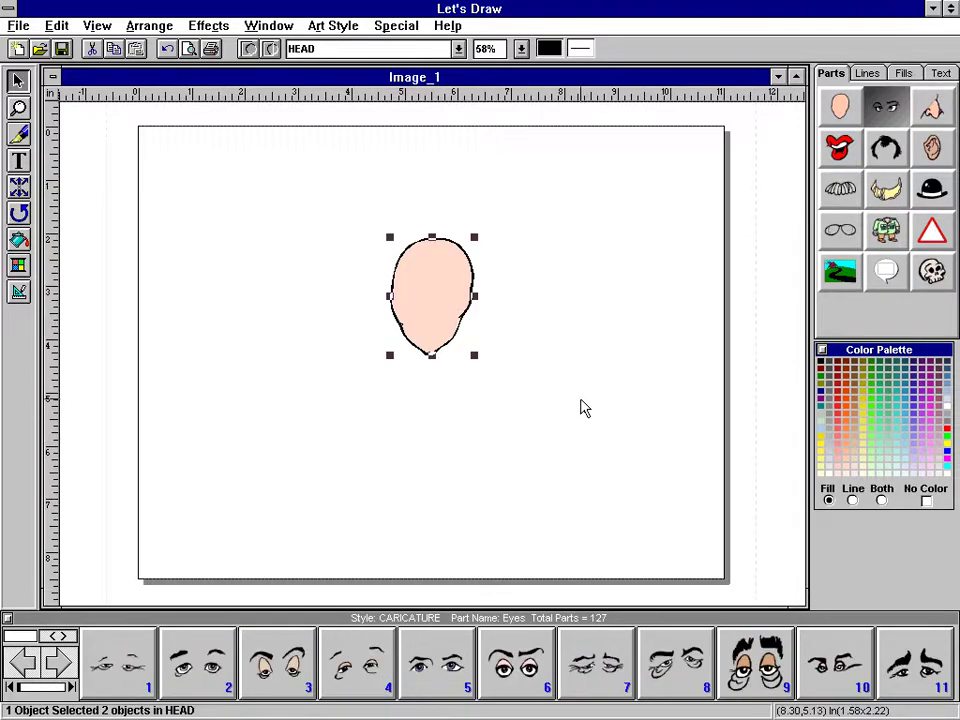
left_click(73, 688)
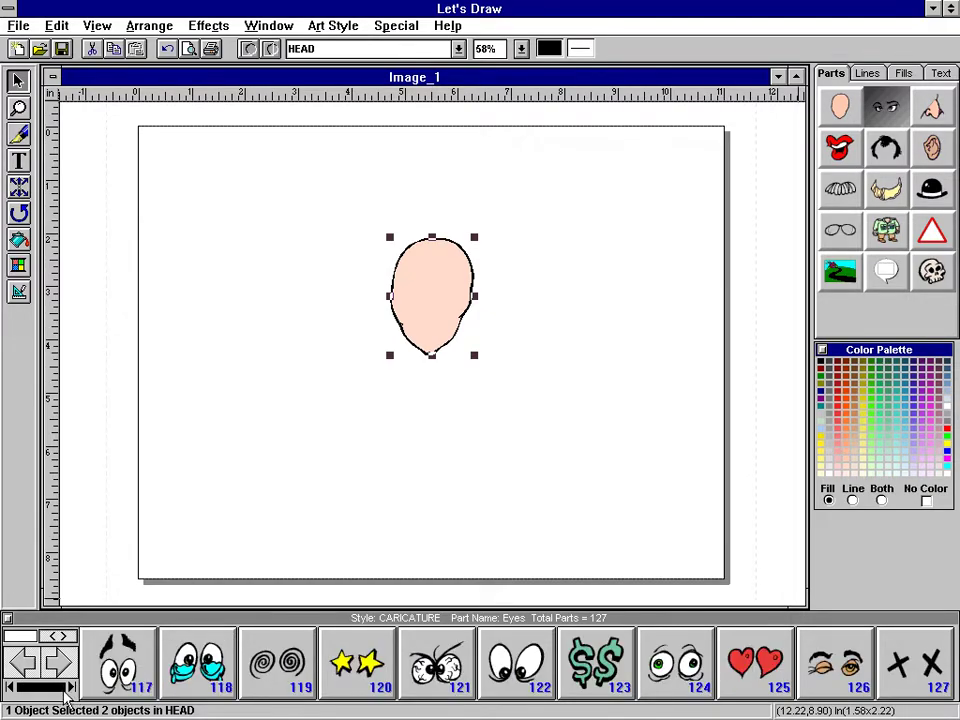
left_click(12, 688)
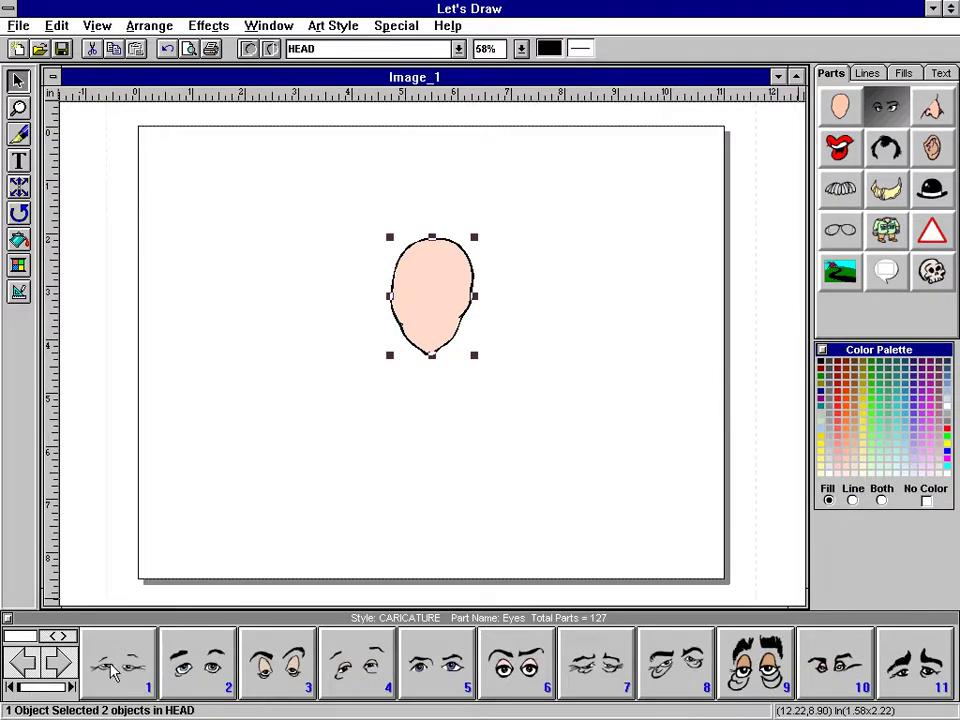
left_click(62, 664)
left_click(62, 664)
left_click(62, 664)
left_click(62, 664)
left_click(62, 664)
left_click(62, 664)
left_click(62, 664)
left_click(62, 664)
left_click(62, 664)
left_click(62, 664)
left_click(62, 664)
left_click(62, 664)
left_click(62, 664)
left_click(62, 664)
left_click(62, 664)
left_click(62, 664)
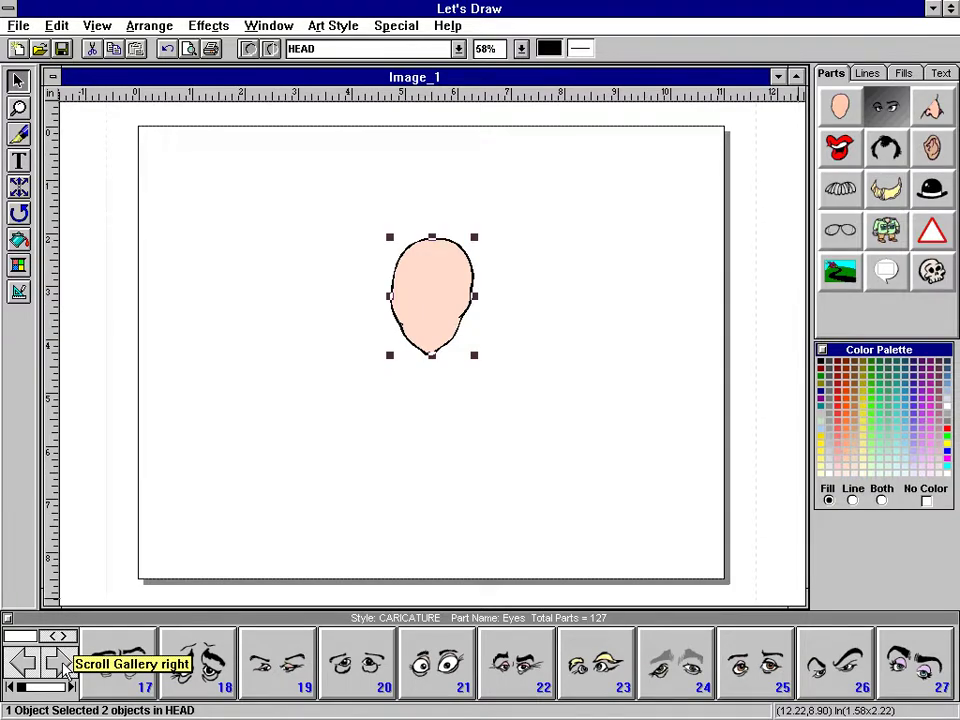
left_click(62, 664)
left_click(62, 664)
left_click(62, 664)
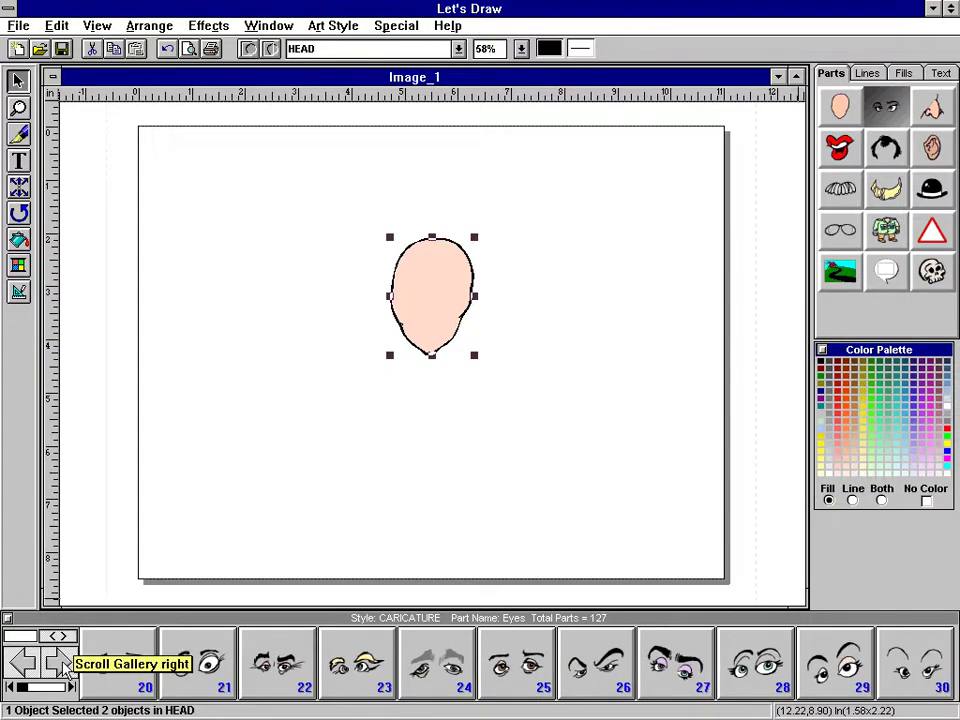
left_click(62, 664)
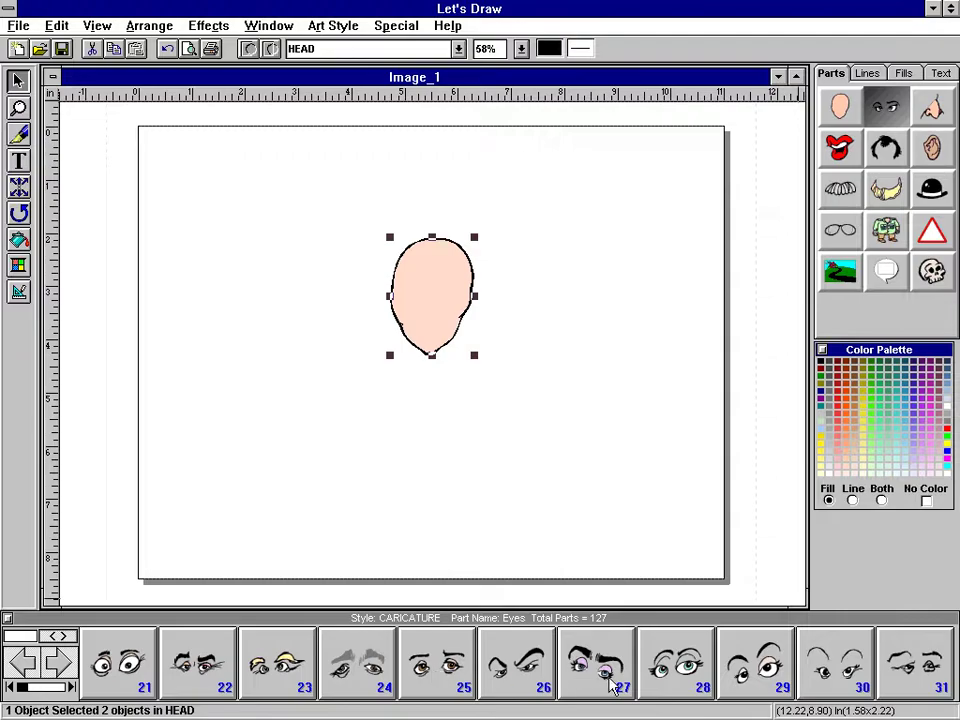
left_click(778, 678)
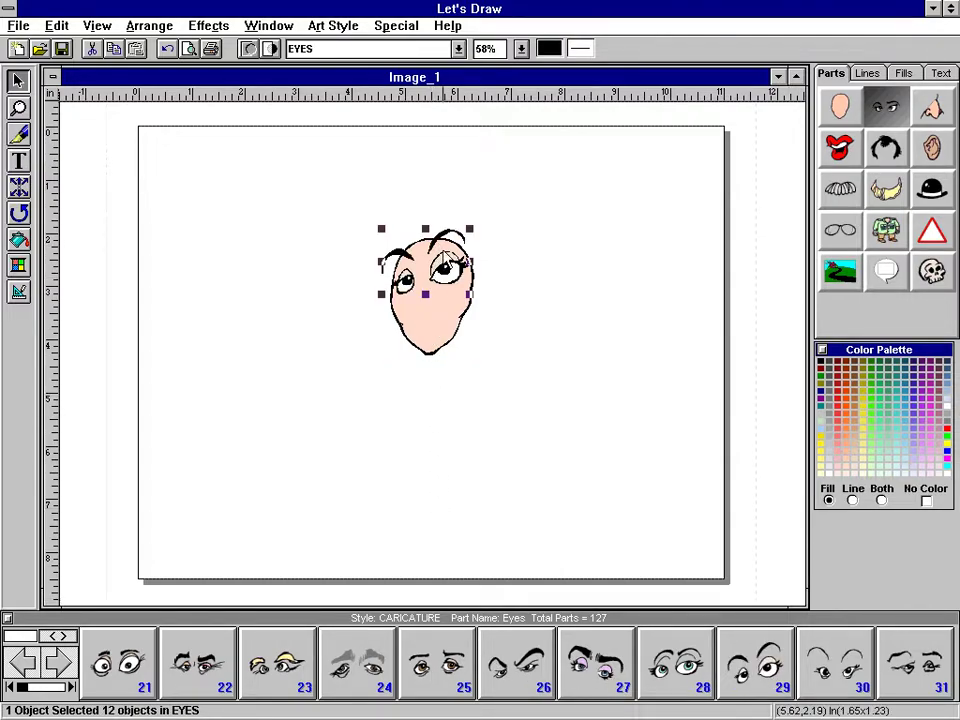
left_click_drag(445, 269, 447, 273)
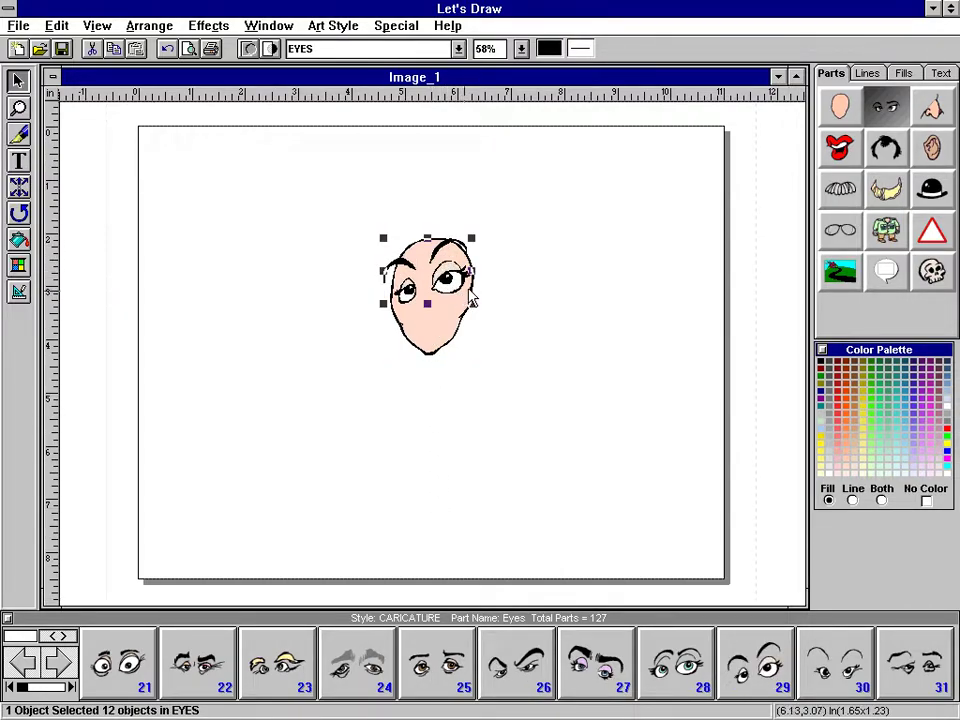
- Enlarge the head to about 1.87 x 2.63 in and move the eyes down so they sit within its outline
left_click(414, 333)
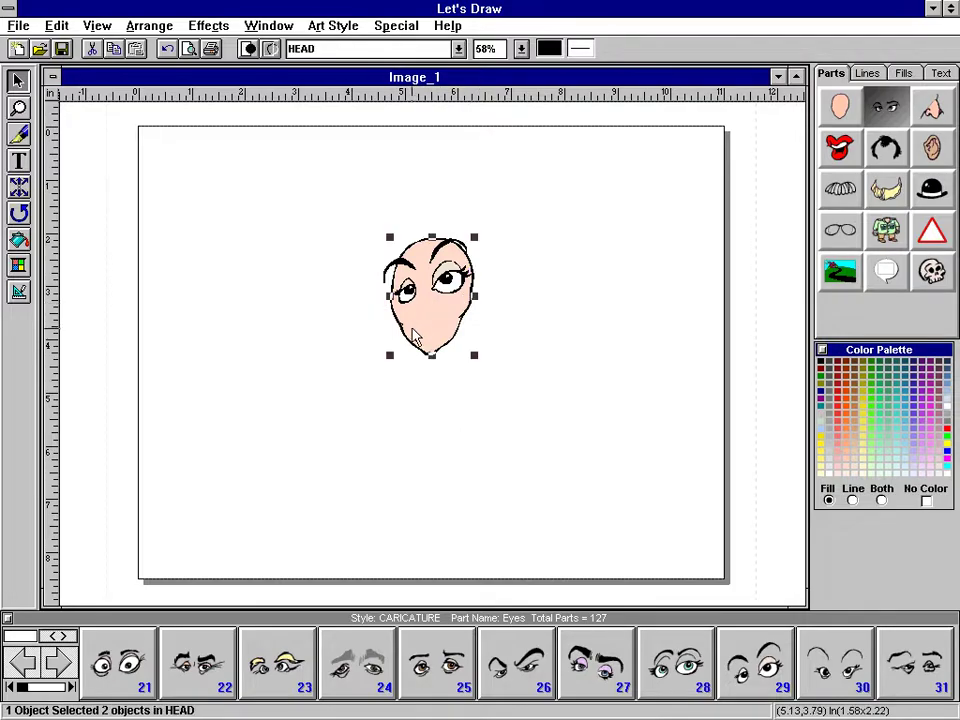
left_click_drag(474, 358, 493, 380)
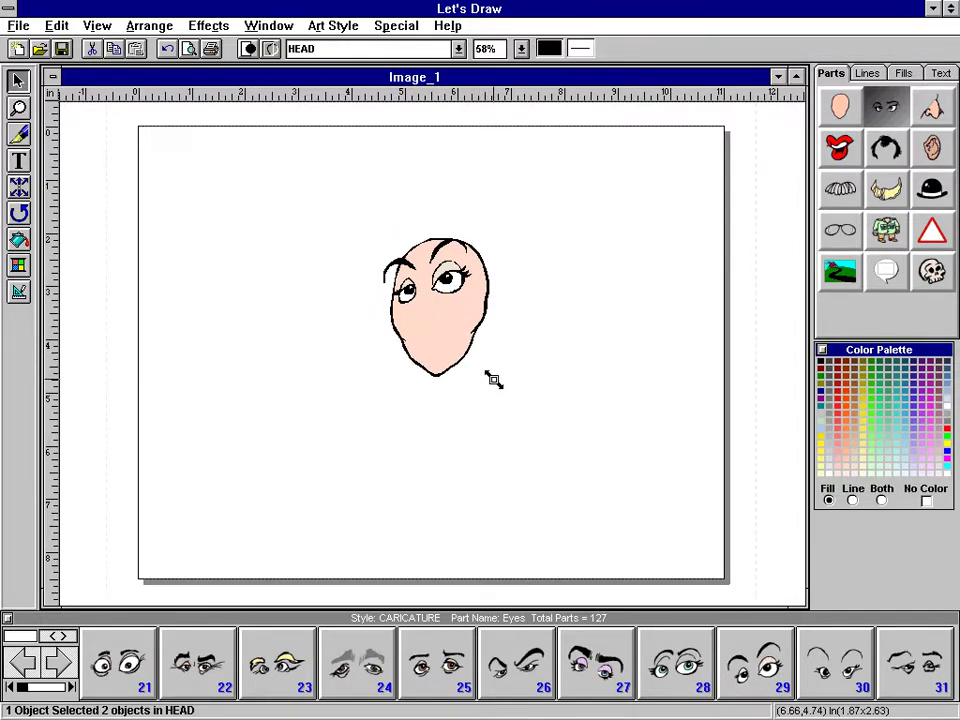
left_click(452, 274)
left_click_drag(452, 274, 452, 292)
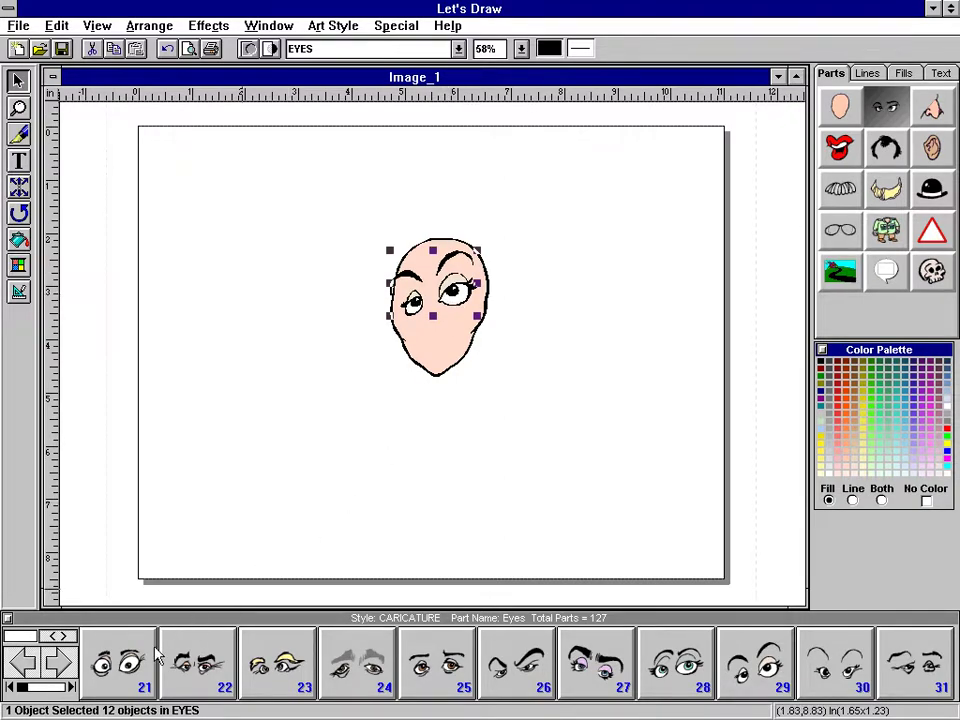
- Browse the rest of the Caricature eye parts up to the last design, number 127
left_click(57, 672)
left_click(57, 672)
left_click(57, 672)
left_click(57, 672)
left_click(57, 672)
left_click(57, 672)
left_click(57, 672)
left_click(57, 672)
left_click(57, 672)
left_click(57, 672)
left_click(57, 672)
left_click(57, 672)
left_click(57, 672)
left_click(57, 672)
left_click(57, 672)
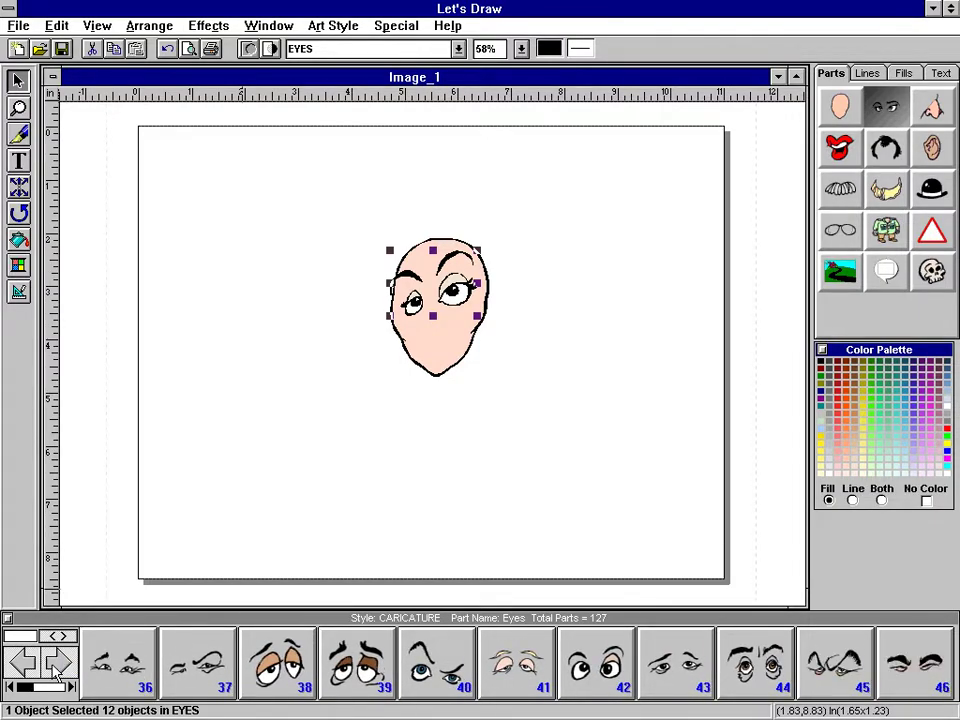
left_click(57, 672)
left_click(57, 672)
left_click(57, 672)
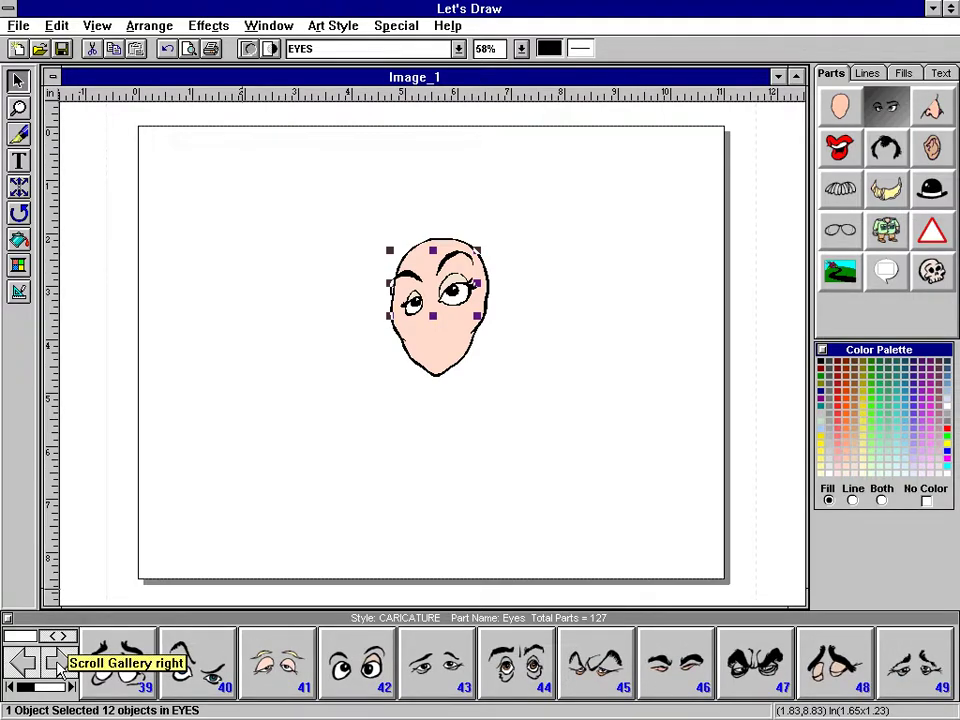
left_click(57, 672)
left_click(57, 672)
left_click(57, 672)
left_click(57, 672)
left_click(57, 672)
left_click(57, 672)
left_click(57, 672)
left_click(57, 672)
left_click(57, 672)
left_click(57, 672)
left_click(57, 672)
left_click(57, 672)
left_click(57, 672)
left_click(57, 672)
left_click(57, 672)
left_click(57, 672)
left_click(57, 672)
left_click(57, 672)
left_click(57, 672)
left_click(57, 672)
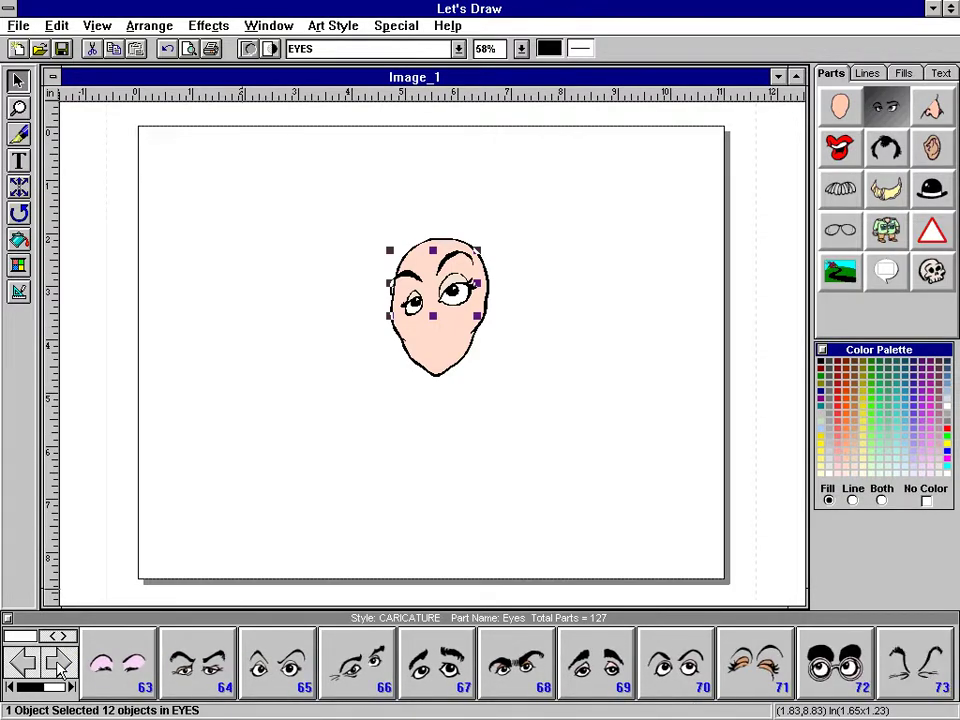
left_click(57, 672)
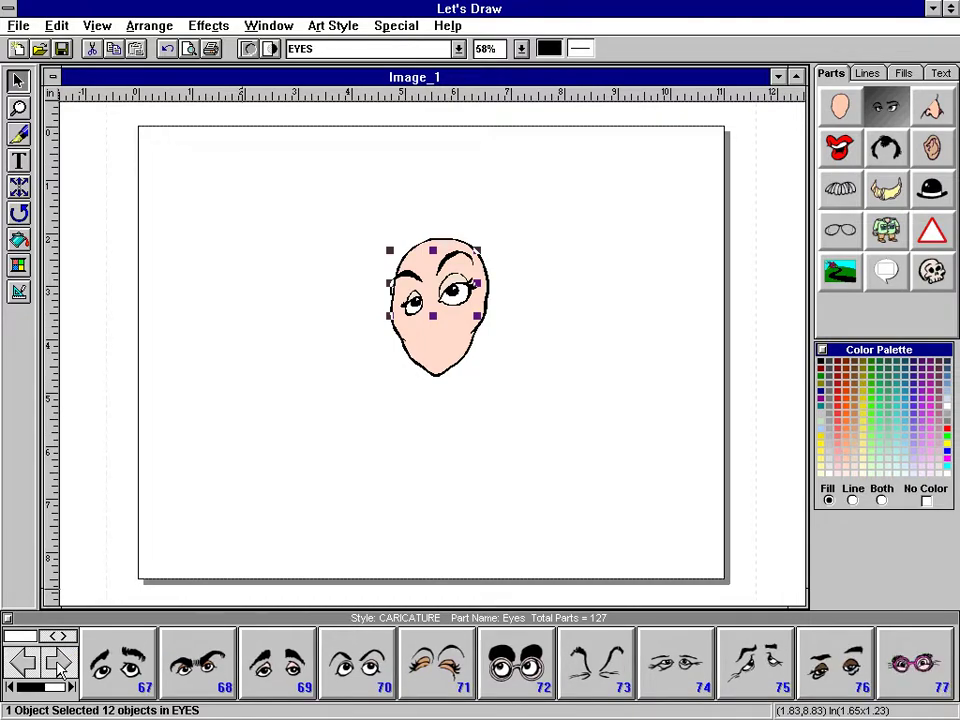
left_click(57, 672)
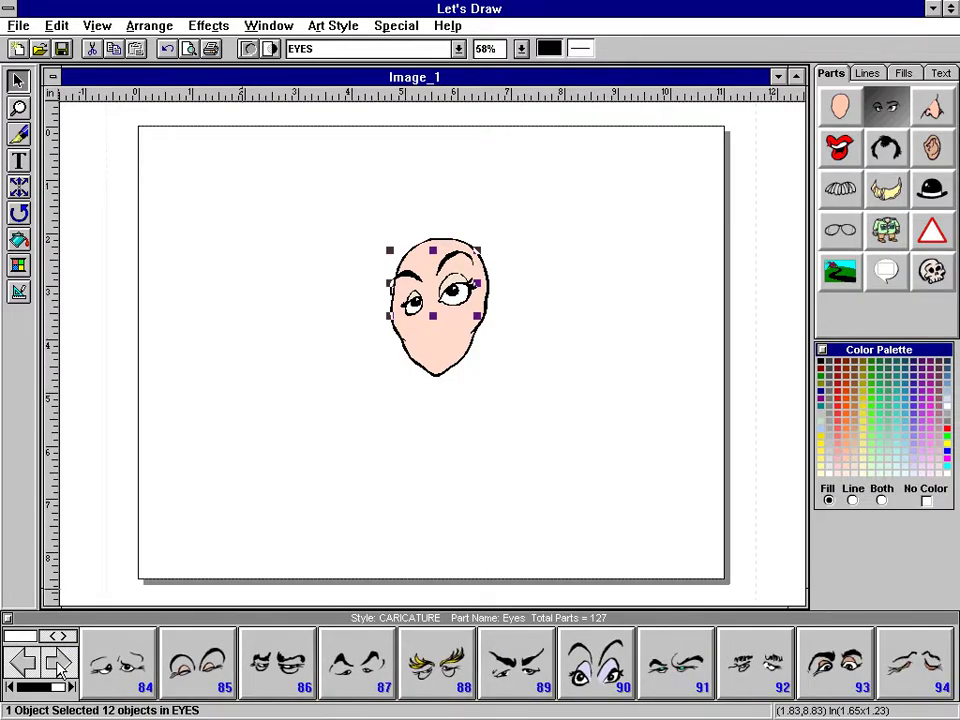
left_click(57, 672)
left_click(57, 672)
left_click(57, 672)
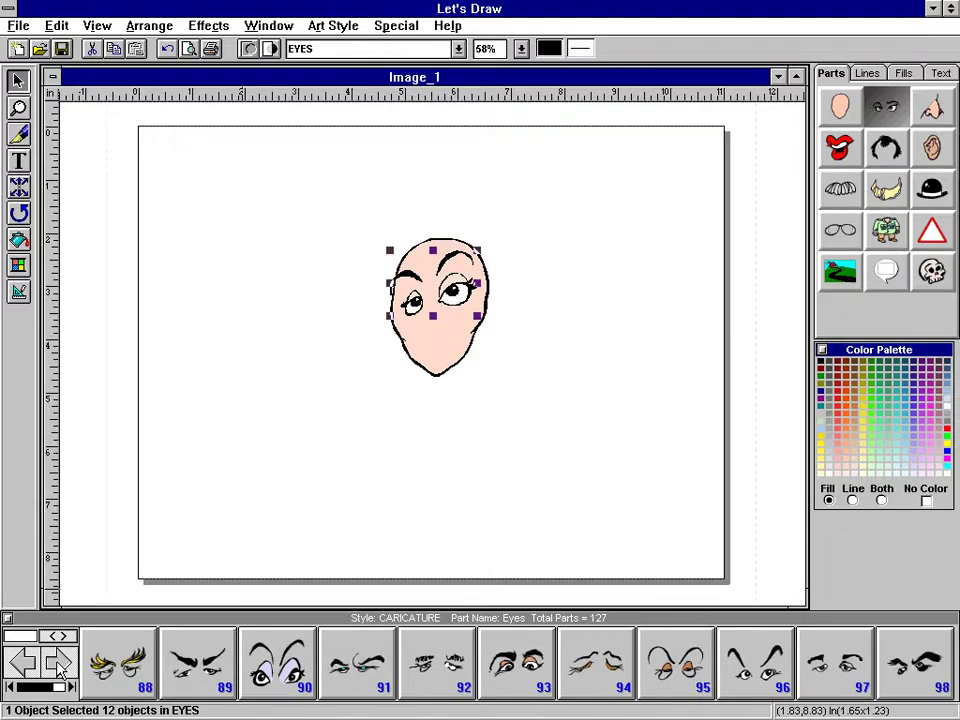
left_click(57, 672)
left_click(57, 672)
left_click(57, 672)
left_click(57, 672)
left_click(57, 672)
left_click(57, 672)
left_click(57, 672)
left_click(57, 672)
left_click(57, 672)
left_click(57, 672)
left_click(57, 672)
left_click(57, 672)
left_click(57, 672)
left_click(57, 672)
left_click(57, 672)
left_click(57, 672)
left_click(57, 672)
left_click(57, 672)
left_click(57, 672)
left_click(57, 672)
left_click(57, 672)
left_click(57, 672)
left_click(57, 672)
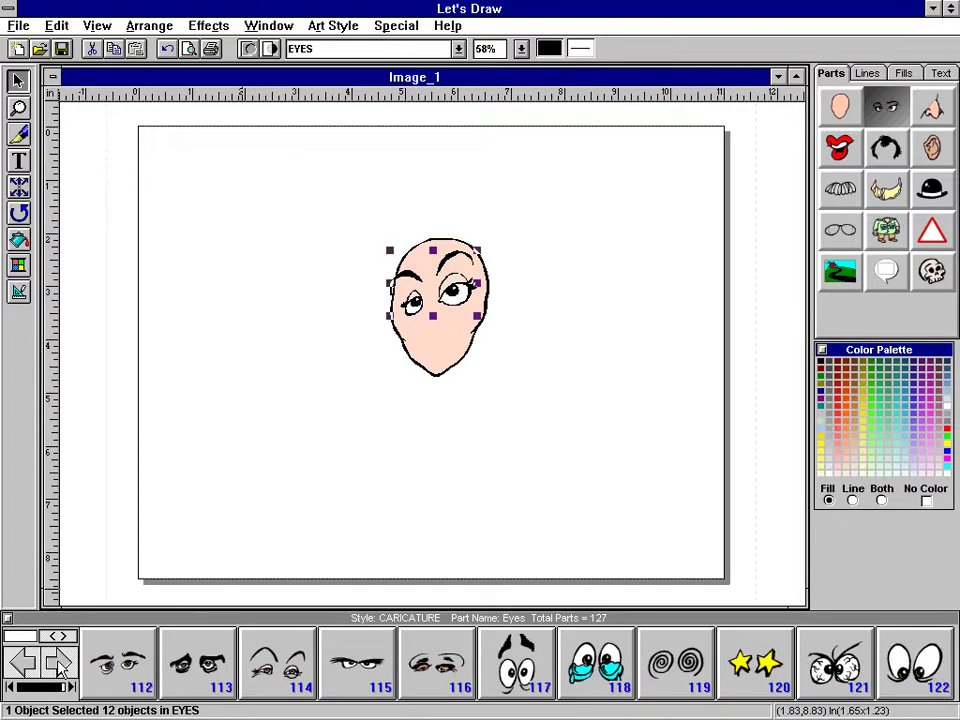
left_click(57, 672)
left_click(57, 672)
left_click(57, 672)
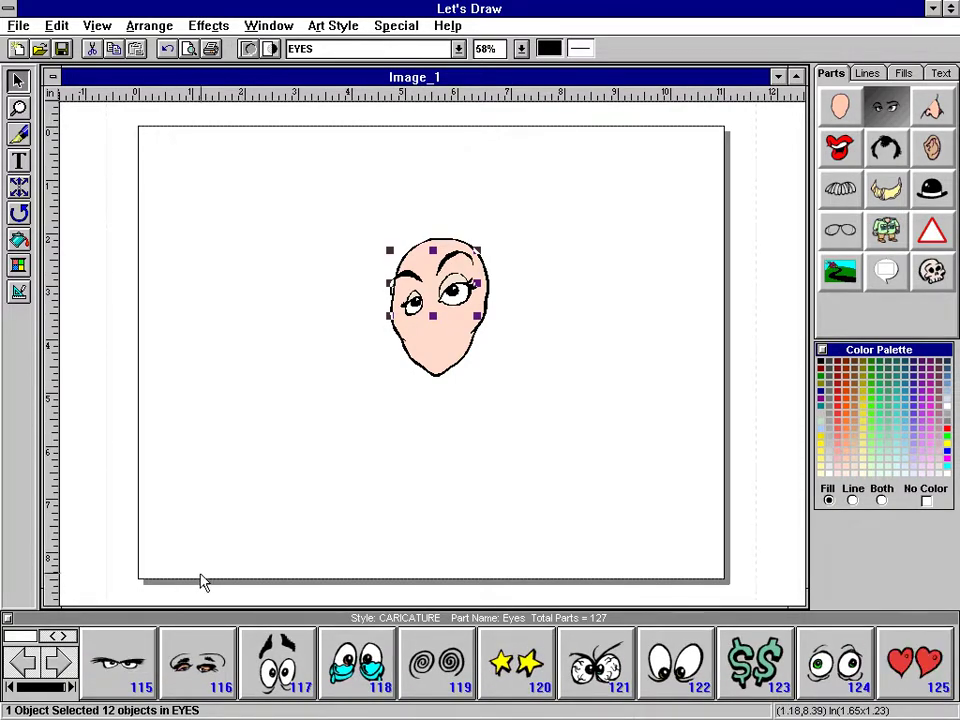
left_click(58, 662)
left_click(58, 662)
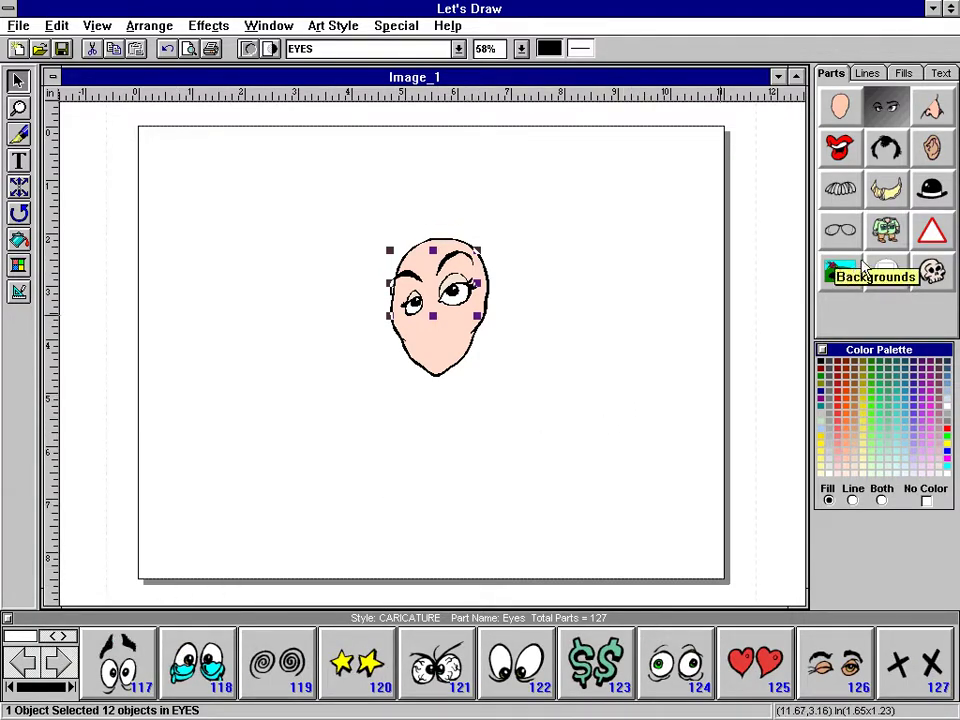
- Open the Caricature nose parts and browse them from the first design to the mid-seventies, checking the gallery's end along the way
left_click(932, 108)
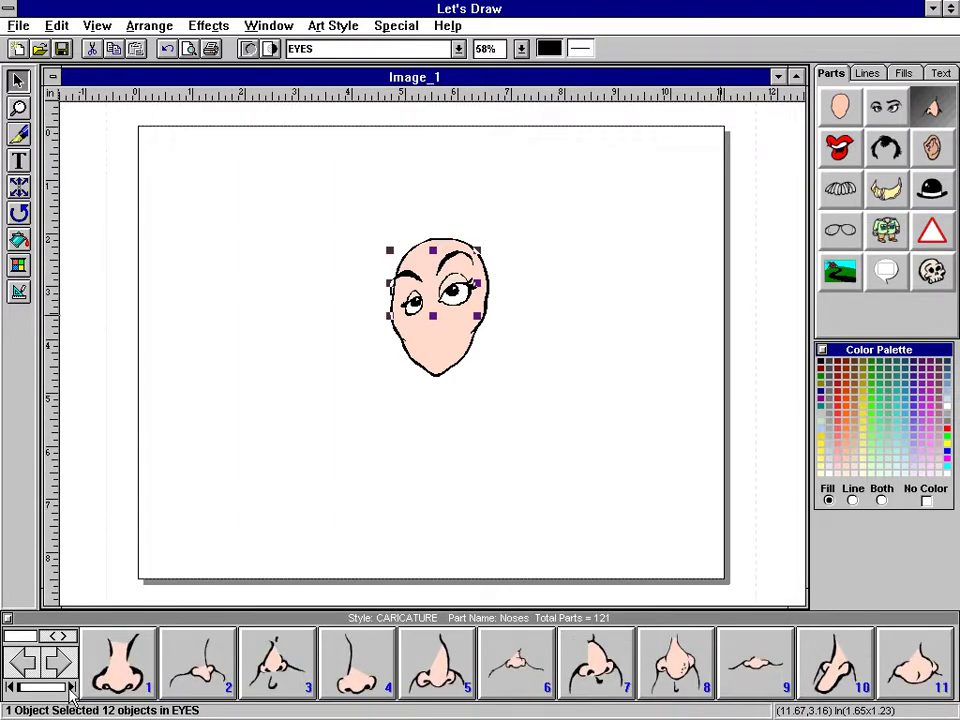
left_click(12, 698)
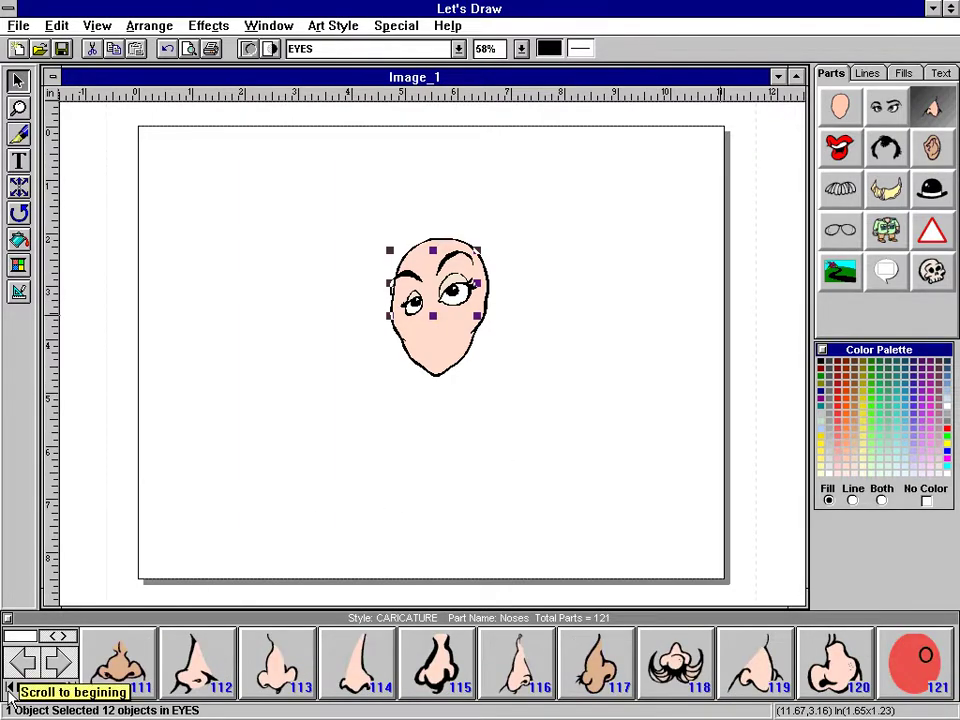
left_click(9, 697)
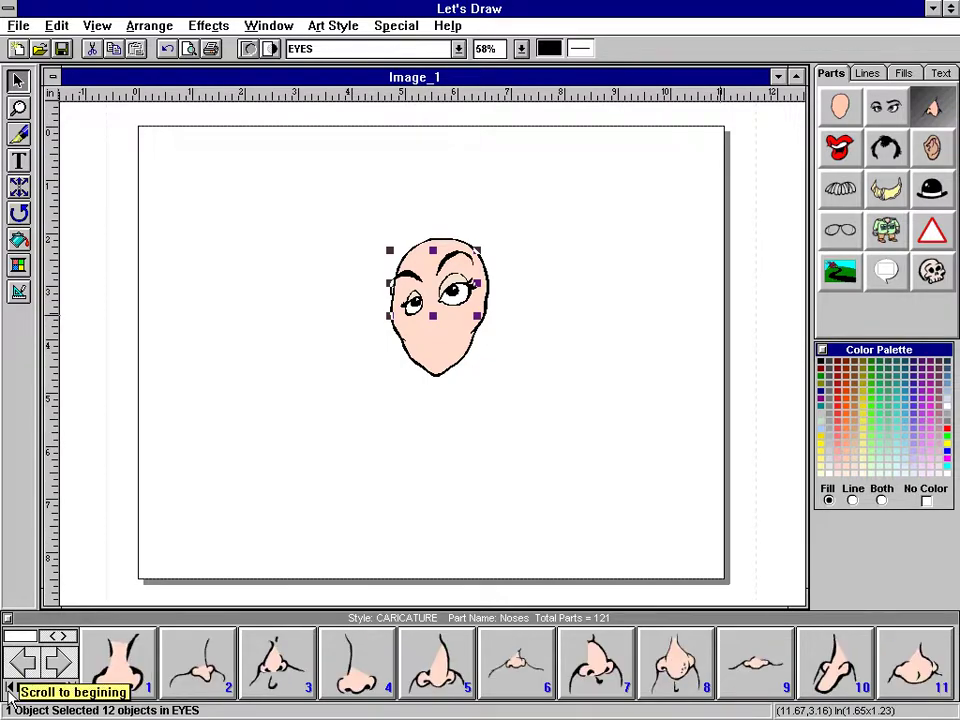
left_click(64, 669)
left_click(64, 668)
left_click(63, 667)
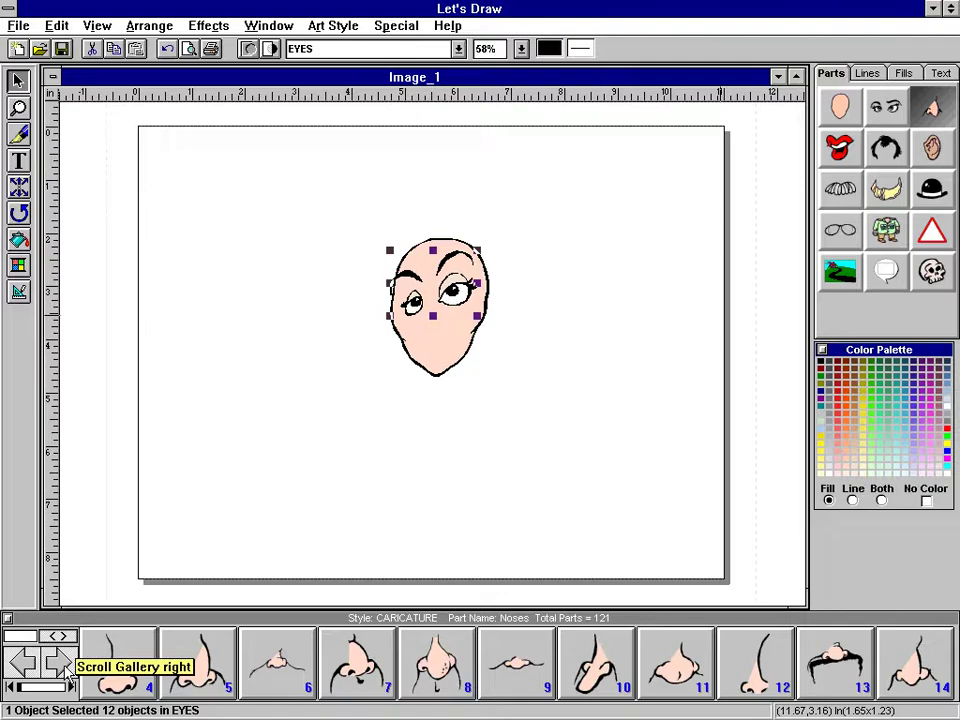
left_click(64, 664)
left_click(64, 664)
left_click(64, 664)
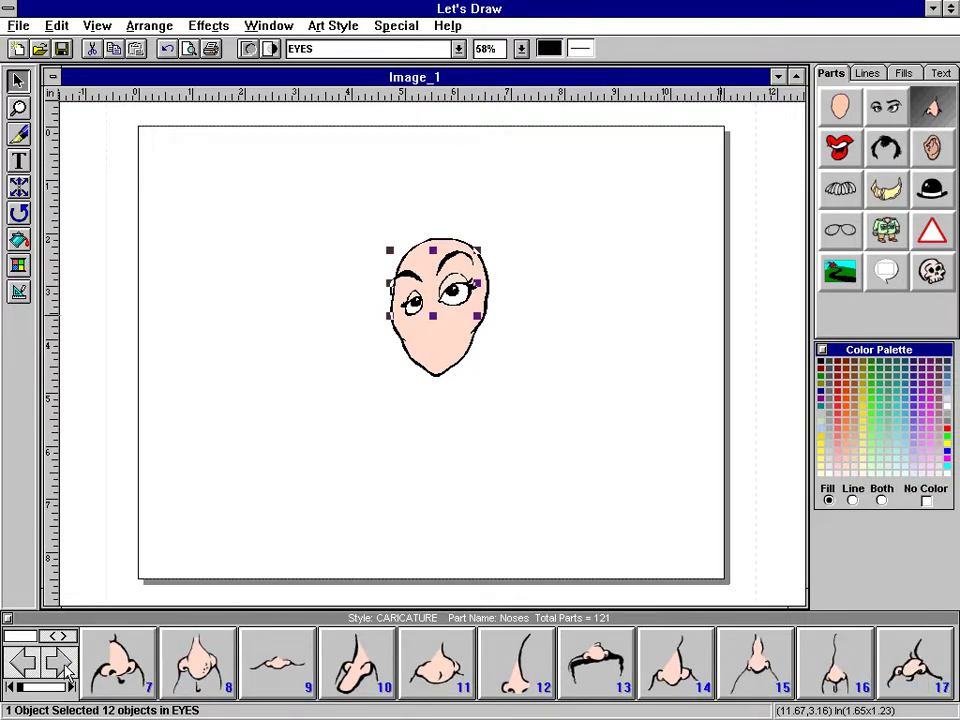
left_click(64, 664)
left_click(64, 664)
left_click(64, 664)
left_click(64, 664)
left_click(64, 664)
left_click(64, 664)
left_click(64, 664)
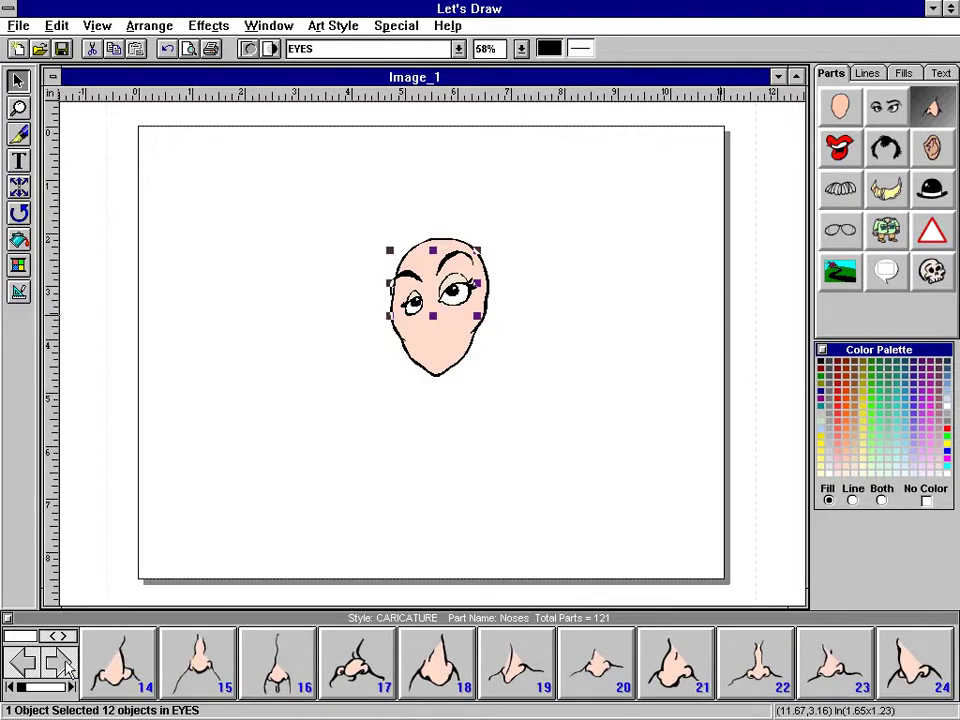
left_click(64, 664)
left_click(64, 664)
left_click(64, 664)
left_click(64, 664)
left_click(64, 664)
left_click(64, 664)
left_click(64, 664)
left_click(64, 664)
left_click(64, 664)
left_click(64, 664)
left_click(64, 664)
left_click(64, 664)
left_click(64, 664)
left_click(64, 664)
left_click(64, 664)
left_click(64, 664)
left_click(64, 664)
left_click(64, 664)
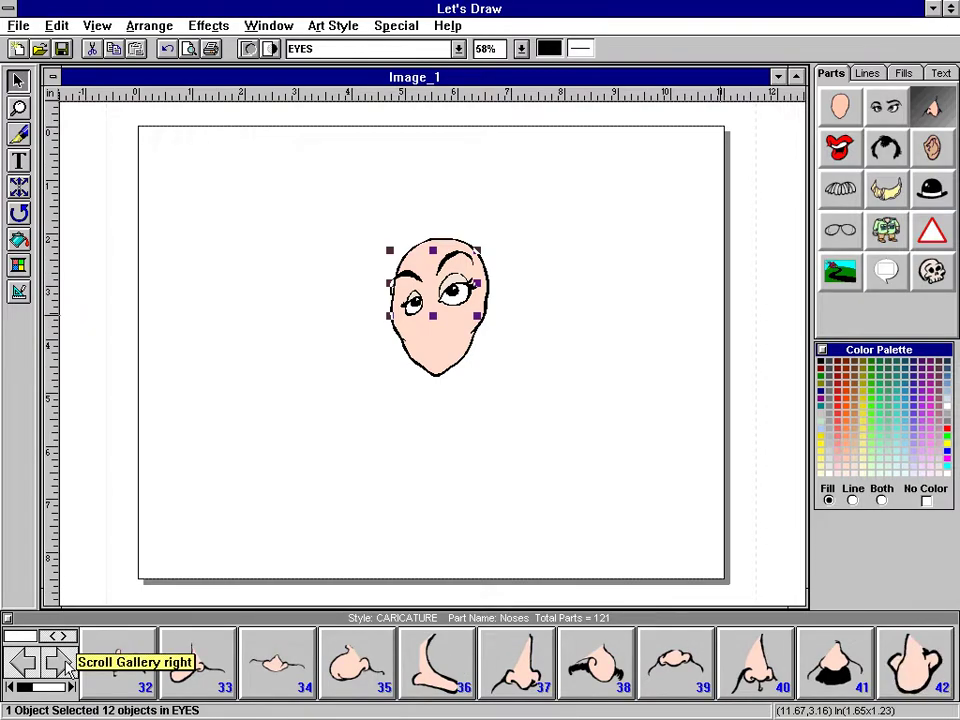
left_click(64, 664)
left_click(64, 664)
left_click(64, 664)
left_click(64, 664)
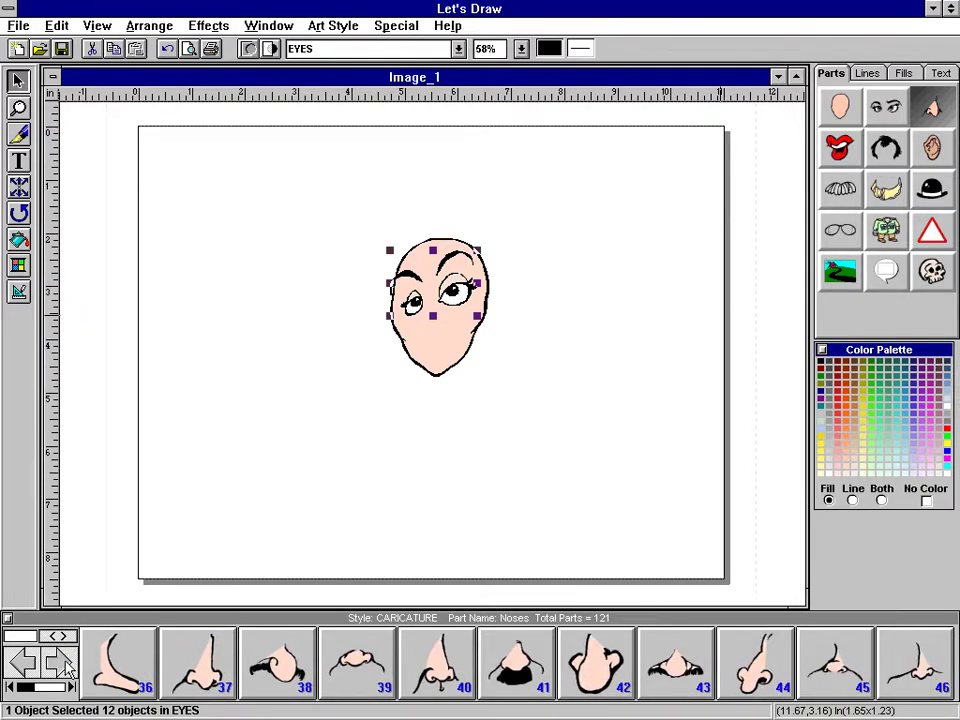
left_click(64, 664)
left_click(64, 664)
left_click(64, 664)
left_click(64, 664)
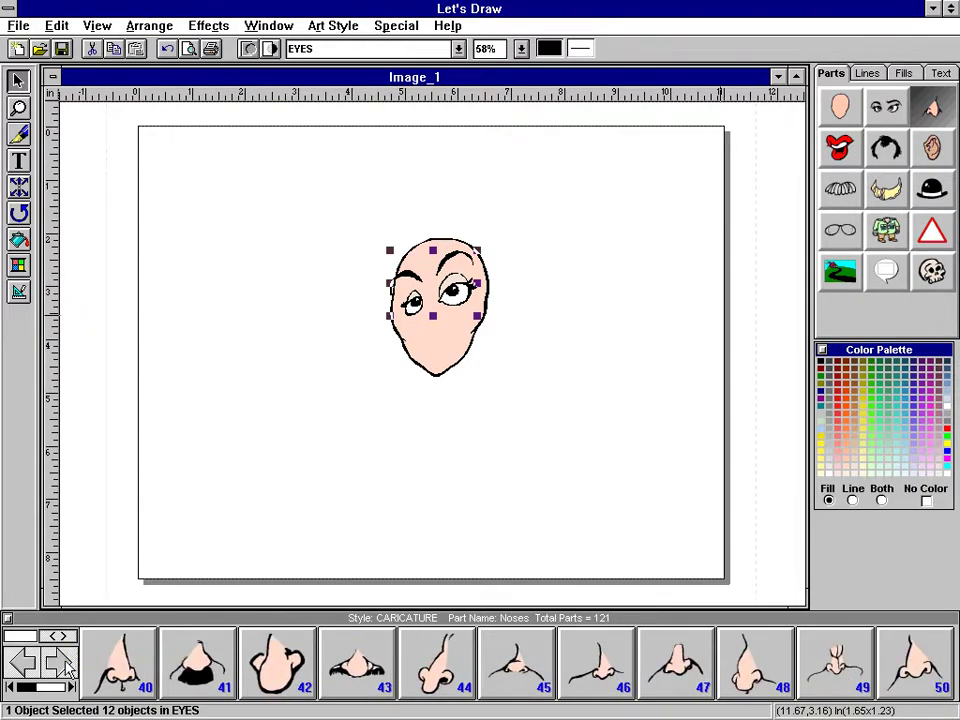
left_click(64, 664)
left_click(64, 664)
left_click(64, 664)
left_click(64, 664)
left_click(64, 664)
left_click(64, 664)
left_click(64, 664)
left_click(64, 664)
left_click(64, 664)
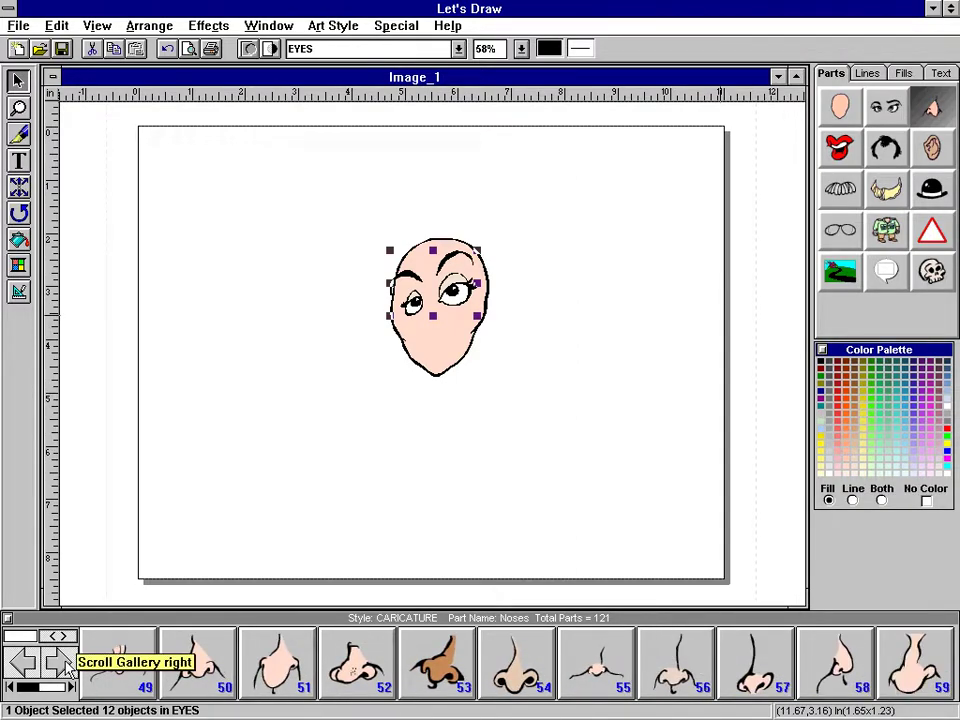
left_click(64, 664)
left_click(64, 664)
left_click(64, 664)
left_click(64, 664)
left_click(64, 664)
left_click(66, 665)
left_click(66, 665)
left_click(66, 665)
left_click(66, 666)
left_click(66, 665)
left_click(66, 665)
left_click(66, 665)
left_click(66, 665)
left_click(66, 665)
left_click(66, 665)
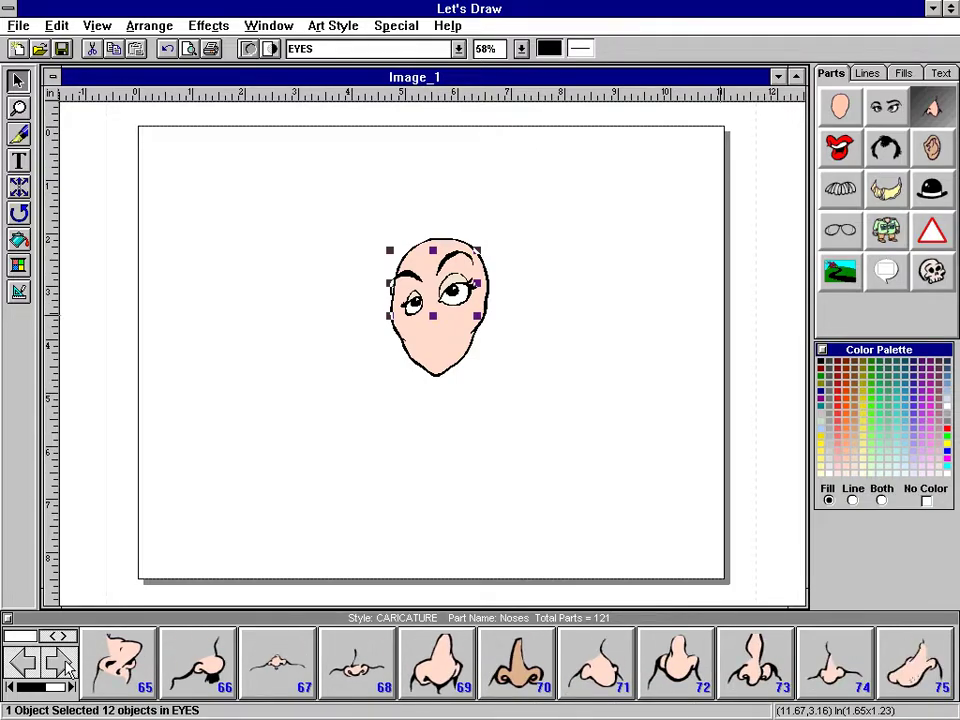
- Add nose 74 from the Caricature nose parts and move it slightly down and right so it sits between the eyes
left_click(66, 665)
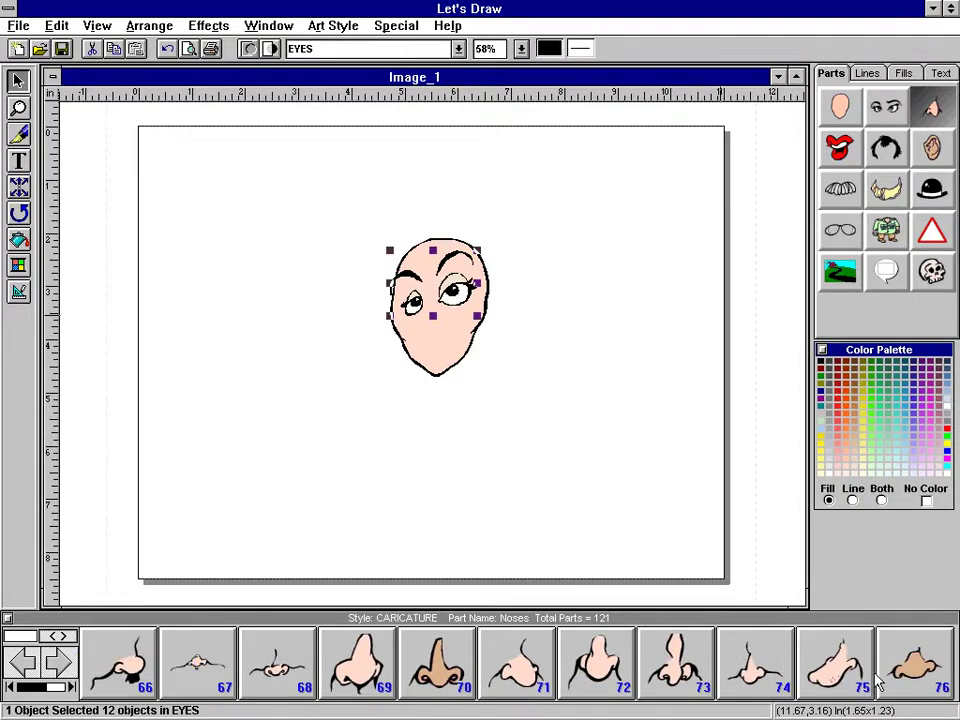
left_click(745, 672)
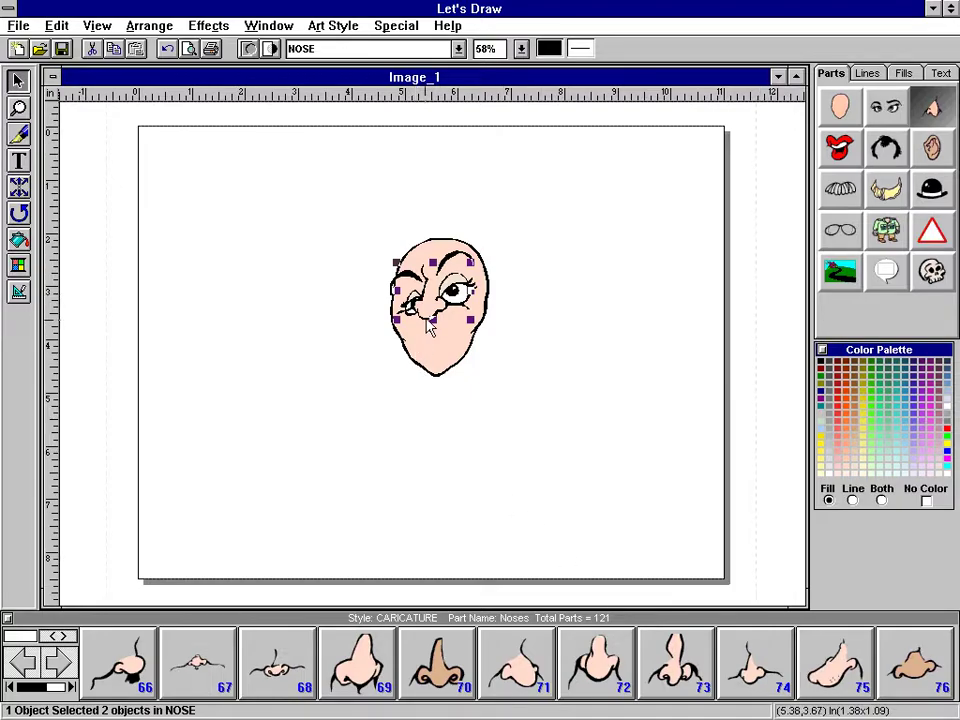
mouse_move(432, 316)
left_mouse_down()
mouse_move(435, 326)
mouse_move(438, 308)
left_mouse_up()
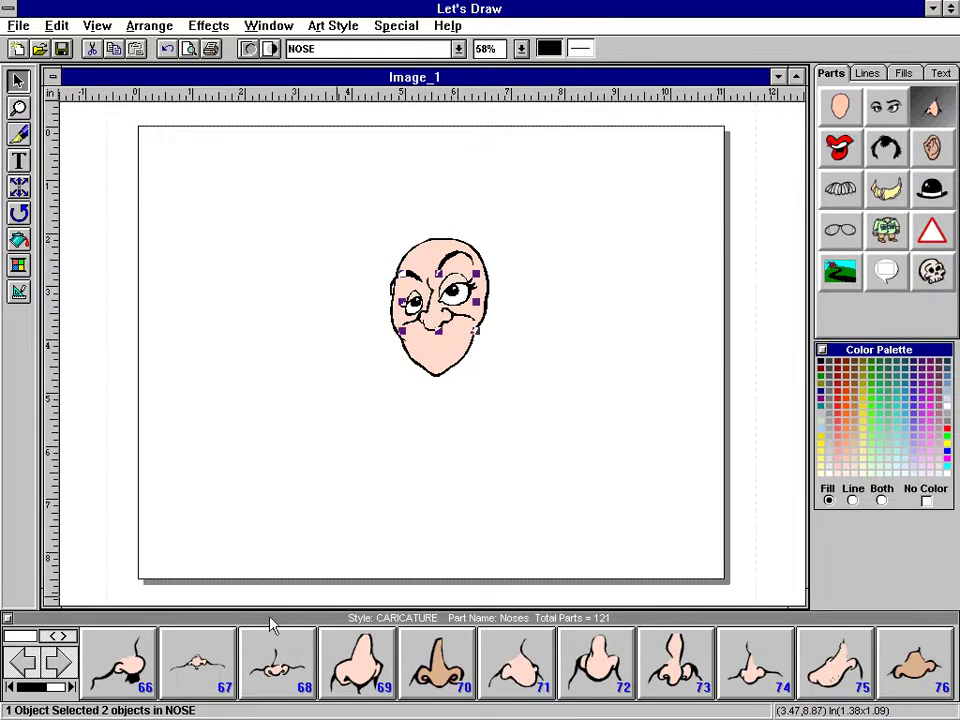
- Browse the rest of the Caricature nose parts up to the last design, number 121
left_click(72, 664)
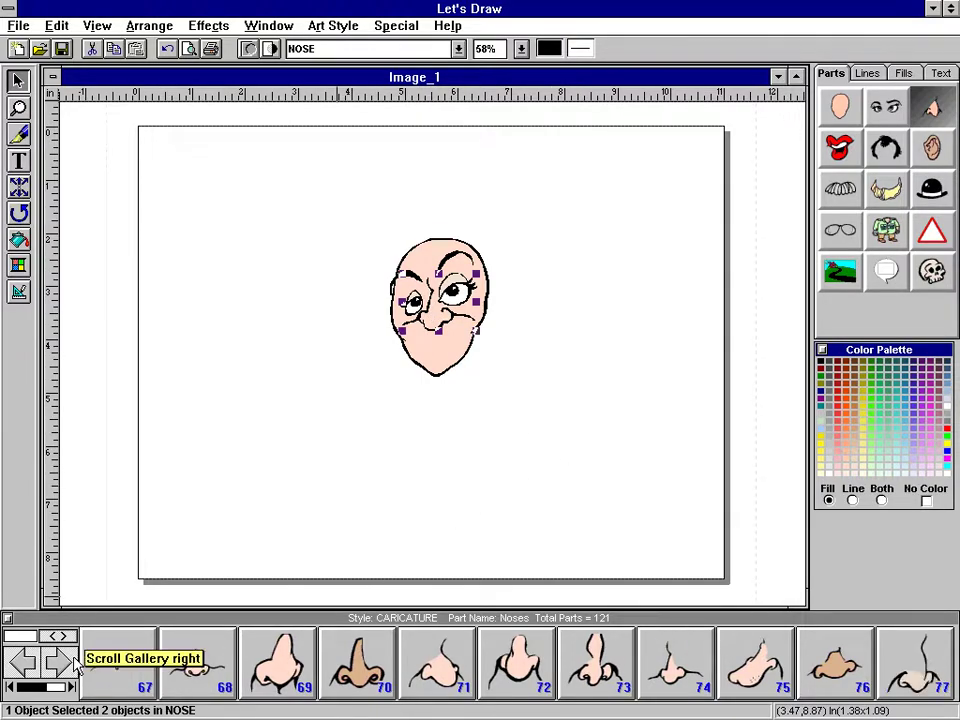
left_click(64, 667)
left_click(62, 663)
left_click(62, 663)
left_click(62, 663)
left_click(62, 663)
left_click(62, 663)
left_click(62, 663)
left_click(62, 663)
left_click(62, 663)
left_click(62, 663)
left_click(62, 663)
left_click(62, 663)
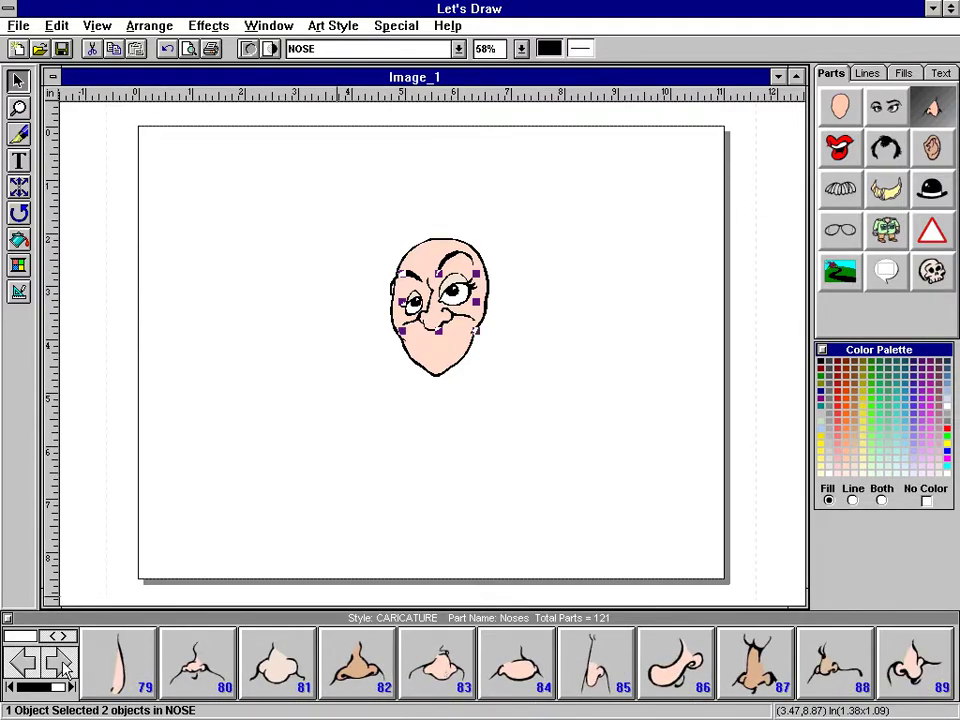
left_click(62, 663)
left_click(62, 663)
left_click(62, 663)
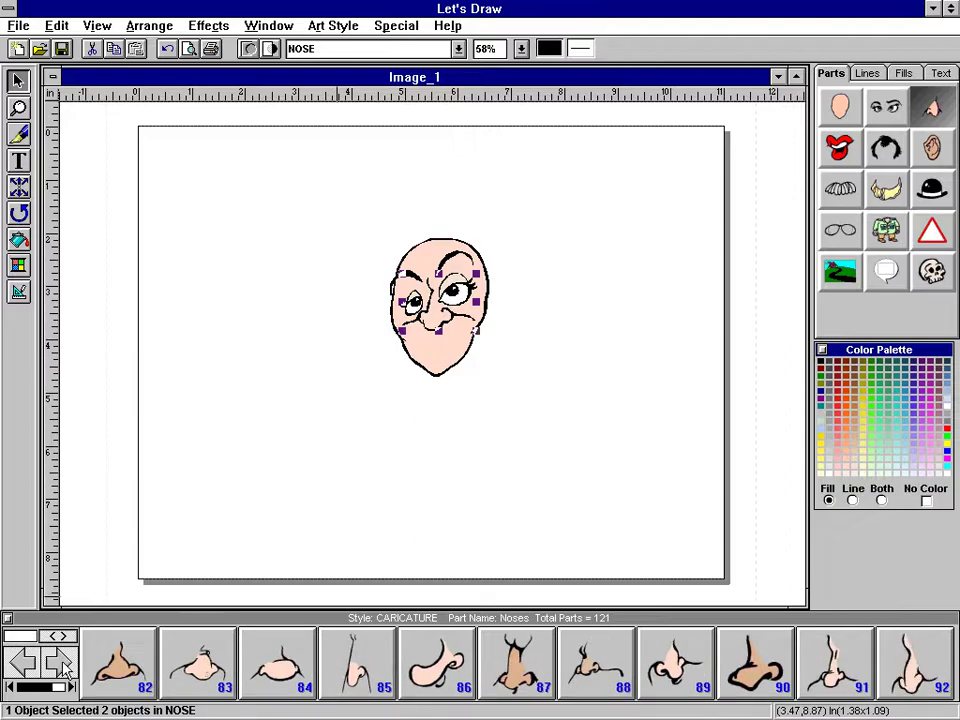
left_click(62, 663)
left_click(62, 663)
left_click(62, 663)
left_click(62, 663)
left_click(62, 663)
left_click(62, 663)
left_click(62, 663)
left_click(62, 663)
left_click(62, 663)
left_click(62, 663)
left_click(62, 663)
left_click(62, 663)
left_click(62, 663)
left_click(62, 663)
left_click(62, 663)
left_click(62, 663)
left_click(62, 663)
left_click(62, 663)
left_click(62, 663)
left_click(62, 663)
left_click(62, 663)
left_click(62, 663)
left_click(62, 663)
left_click(62, 663)
left_click(62, 663)
left_click(62, 663)
left_click(62, 663)
left_click(62, 663)
left_click(62, 663)
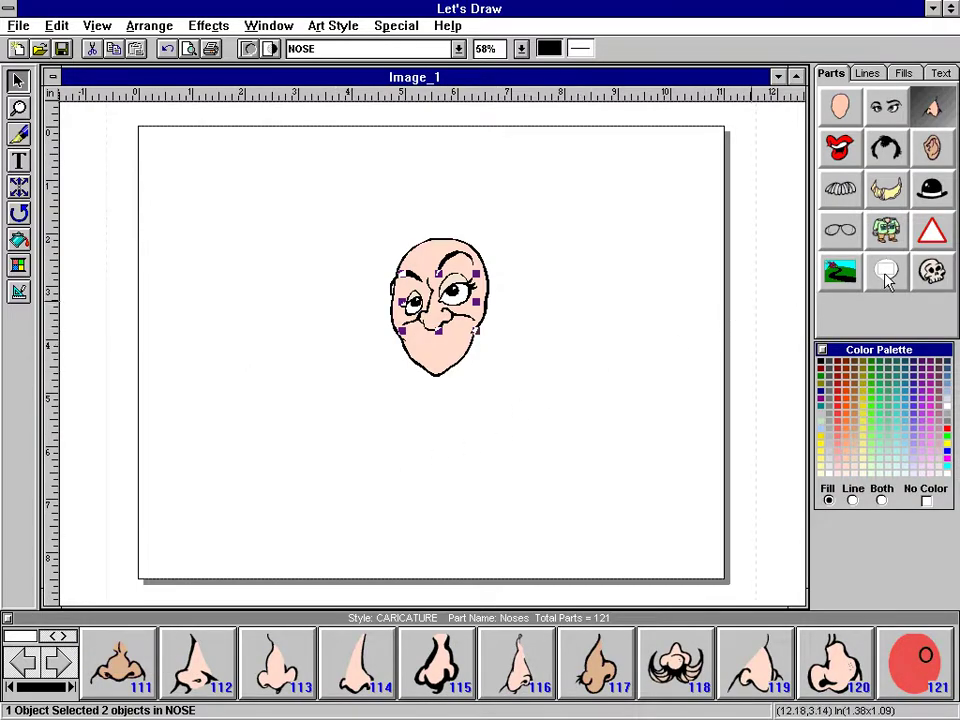
- Add mouth 10 from the Caricature mouth parts, shrink it to about 0.63 x 0.74 in and place it just below the nose
left_click(845, 152)
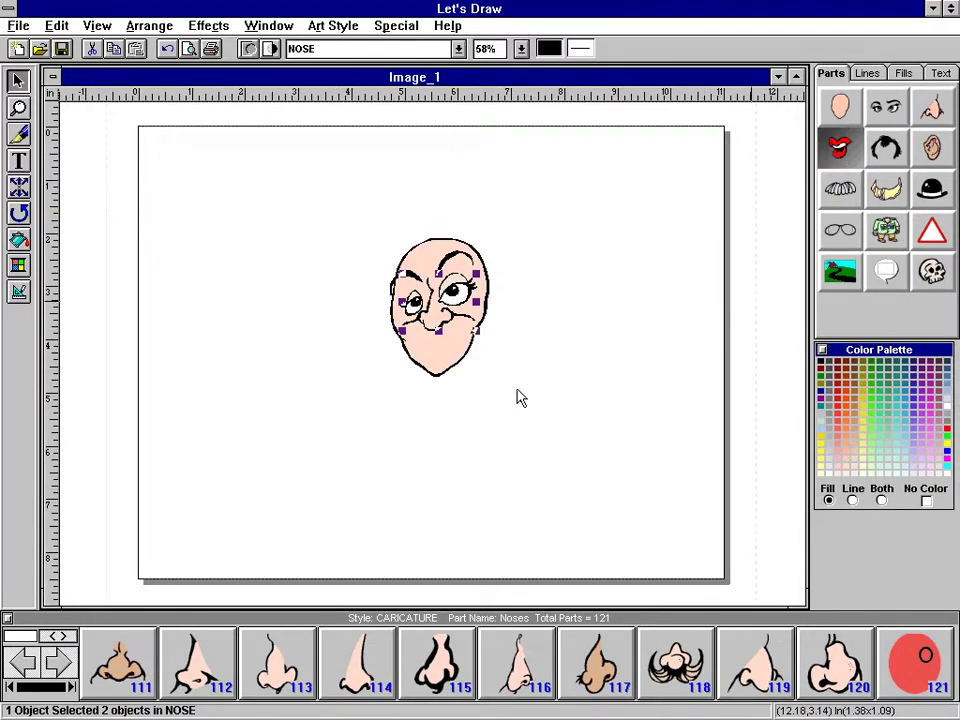
left_click(72, 688)
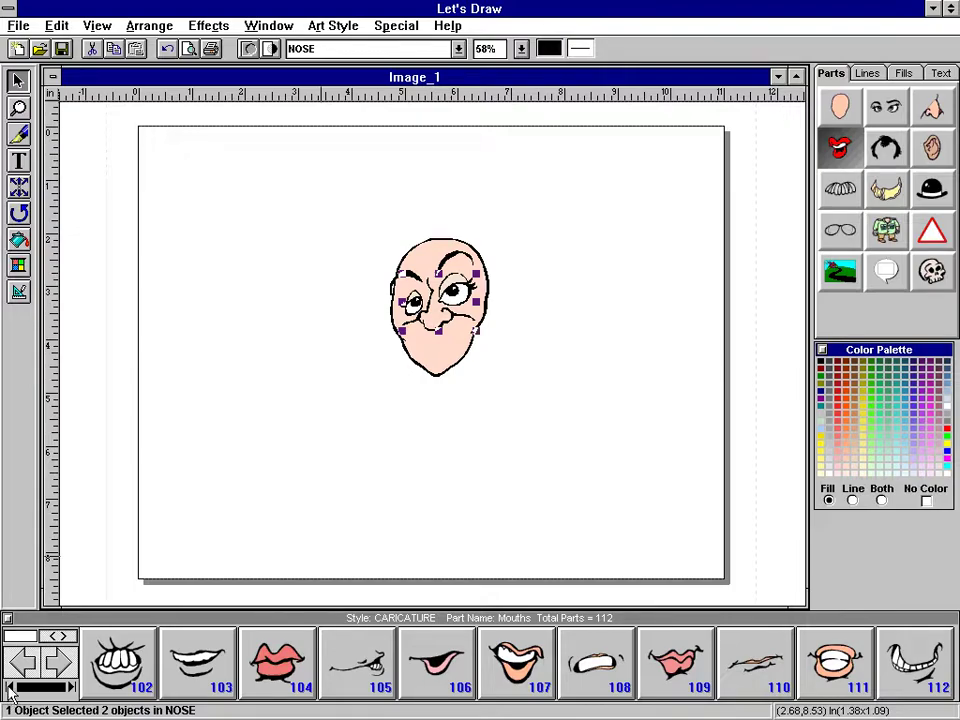
left_click(71, 675)
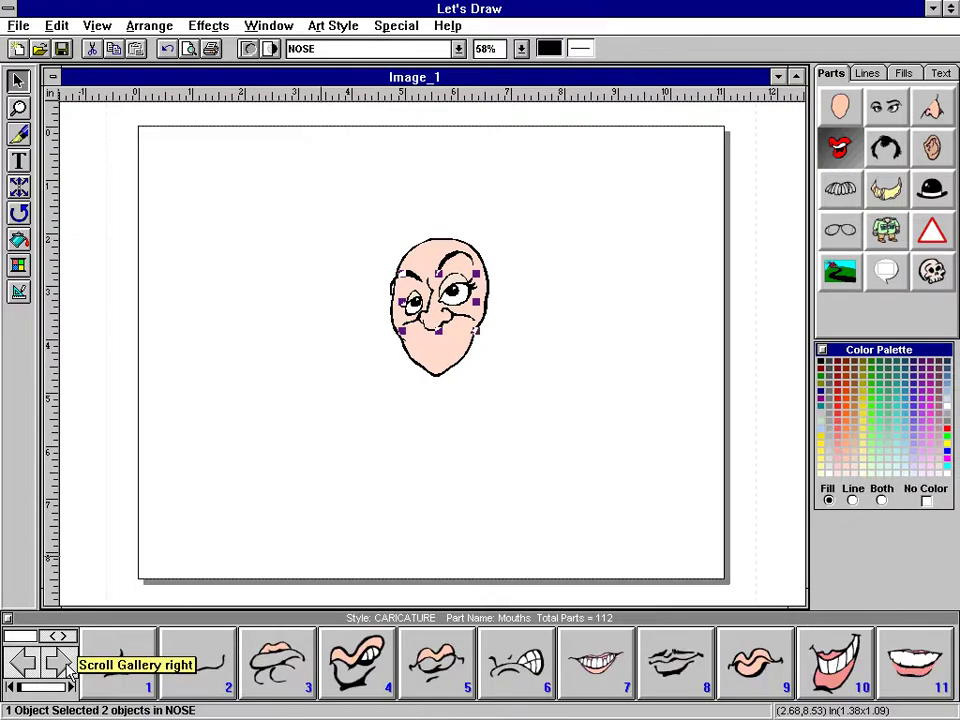
left_click(71, 675)
left_click(71, 675)
left_click(71, 675)
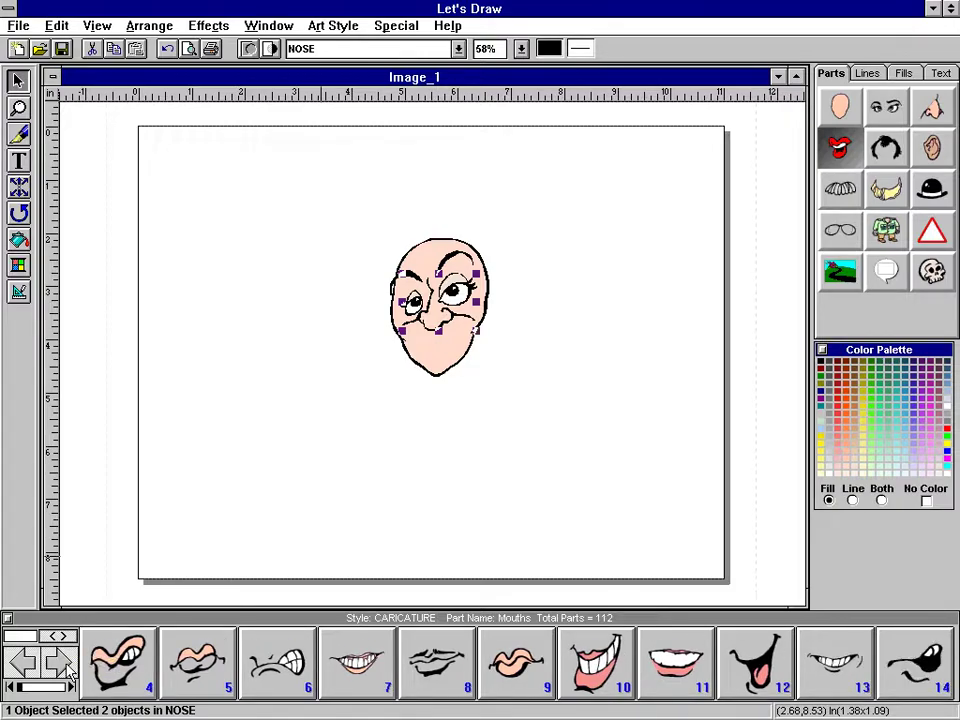
left_click(71, 675)
left_click(540, 657)
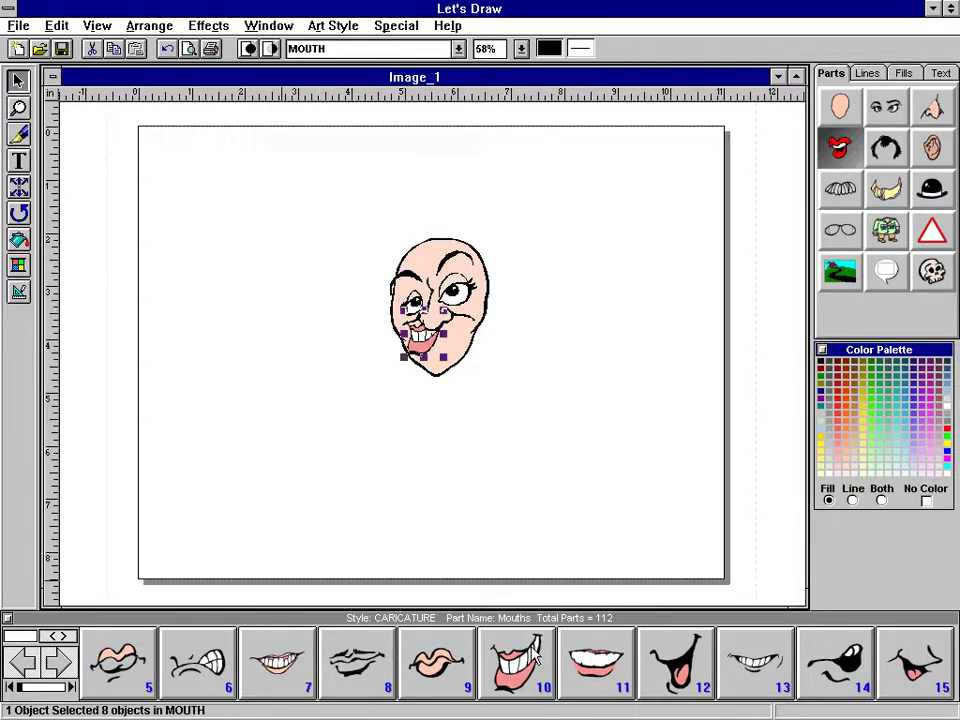
left_click_drag(453, 354, 436, 342)
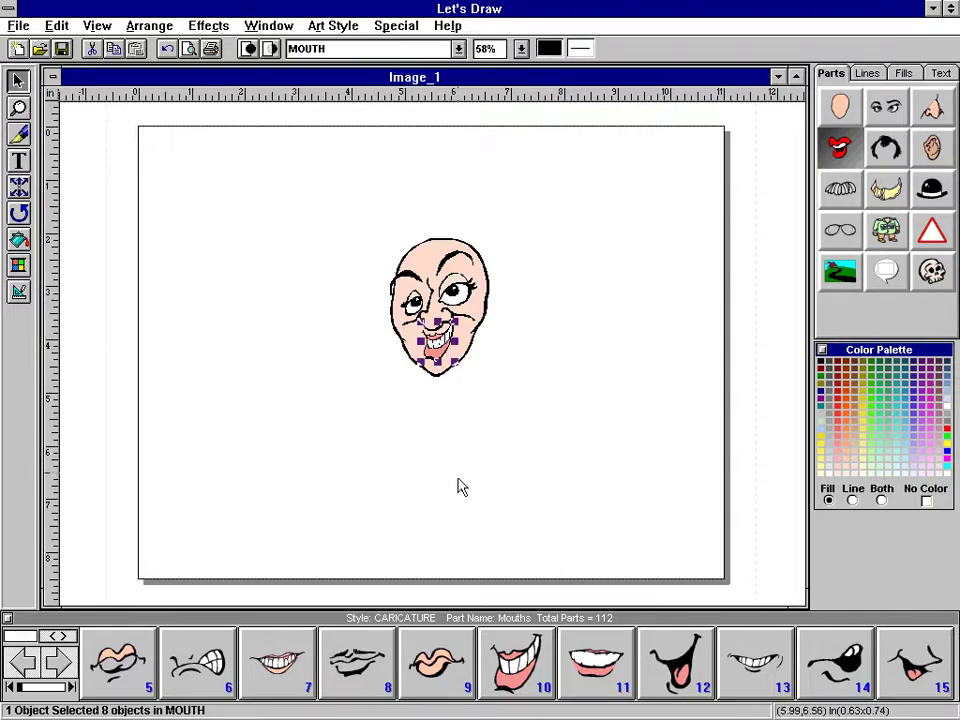
left_click(224, 578)
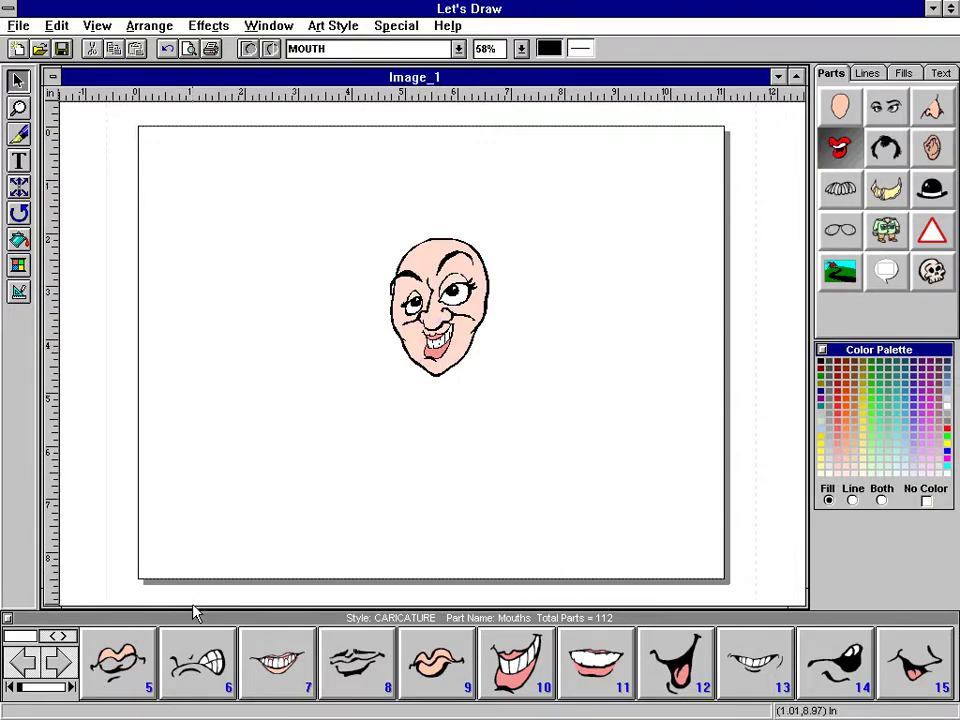
- Browse the rest of the Caricature mouth parts up to the last design, number 112
left_click(68, 676)
left_click(68, 676)
left_click(68, 676)
left_click(68, 676)
left_click(68, 676)
left_click(68, 676)
left_click(68, 676)
left_click(68, 676)
left_click(68, 676)
left_click(68, 676)
left_click(68, 676)
left_click(68, 676)
left_click(68, 676)
left_click(68, 676)
left_click(68, 676)
left_click(68, 676)
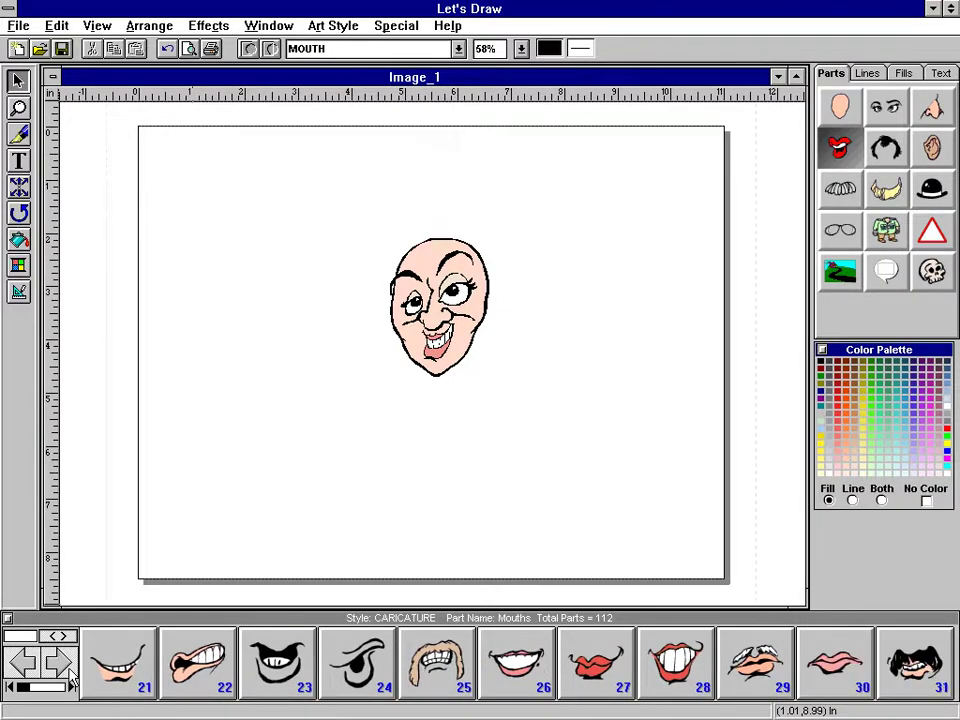
left_click(68, 676)
left_click(68, 676)
left_click(68, 676)
left_click(68, 676)
left_click(68, 676)
left_click(68, 676)
left_click(68, 676)
left_click(68, 676)
left_click(68, 676)
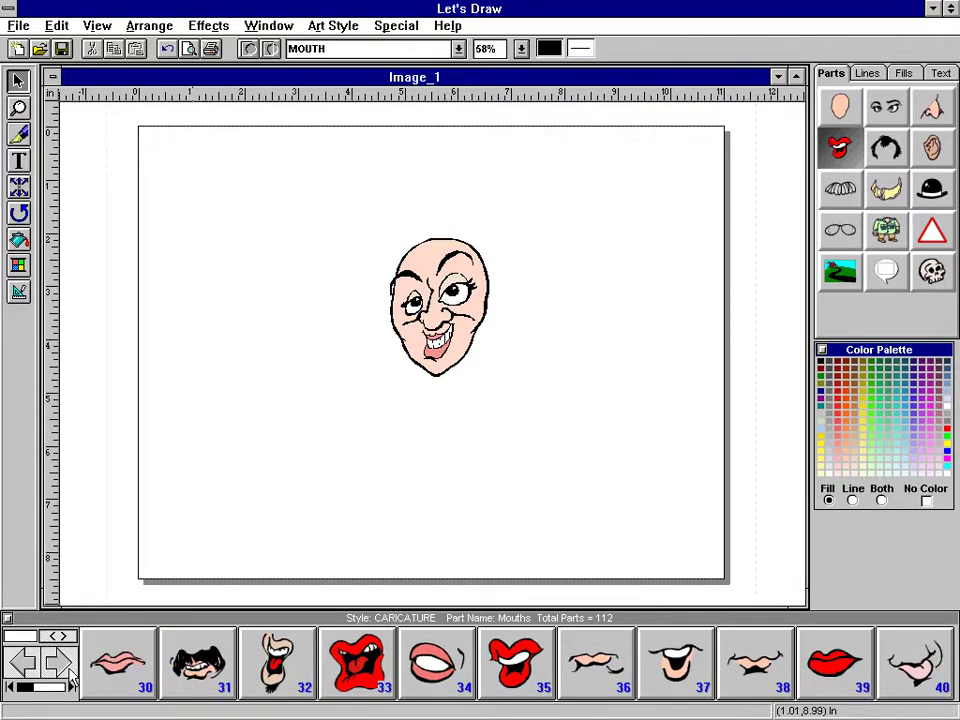
left_click(68, 676)
left_click(68, 676)
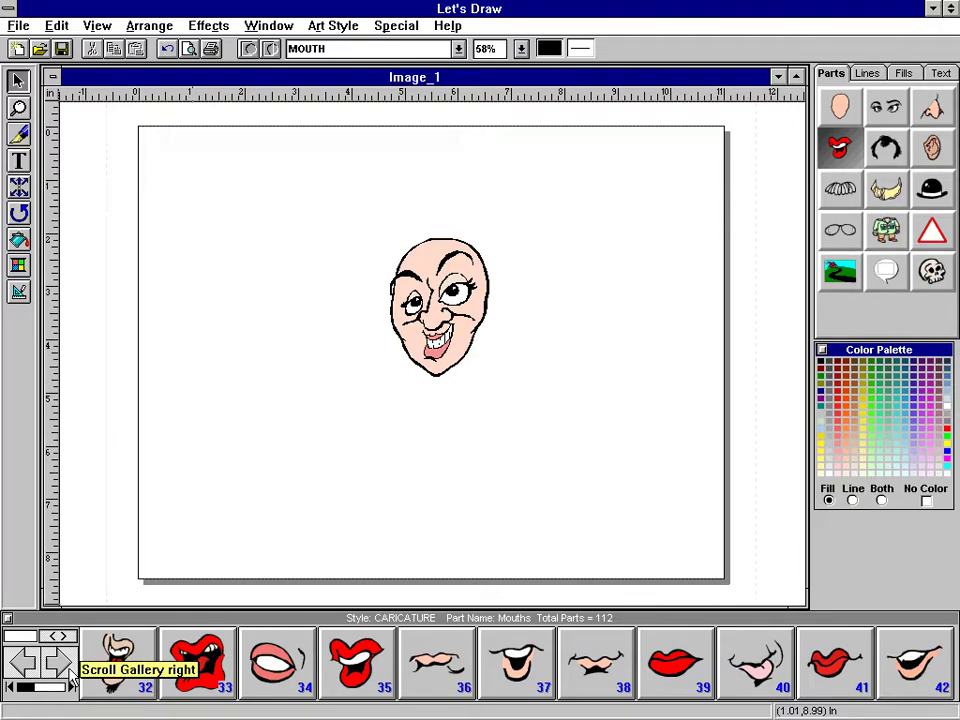
left_click(68, 676)
left_click(68, 676)
left_click(68, 676)
left_click(68, 676)
left_click(68, 676)
left_click(68, 676)
left_click(68, 676)
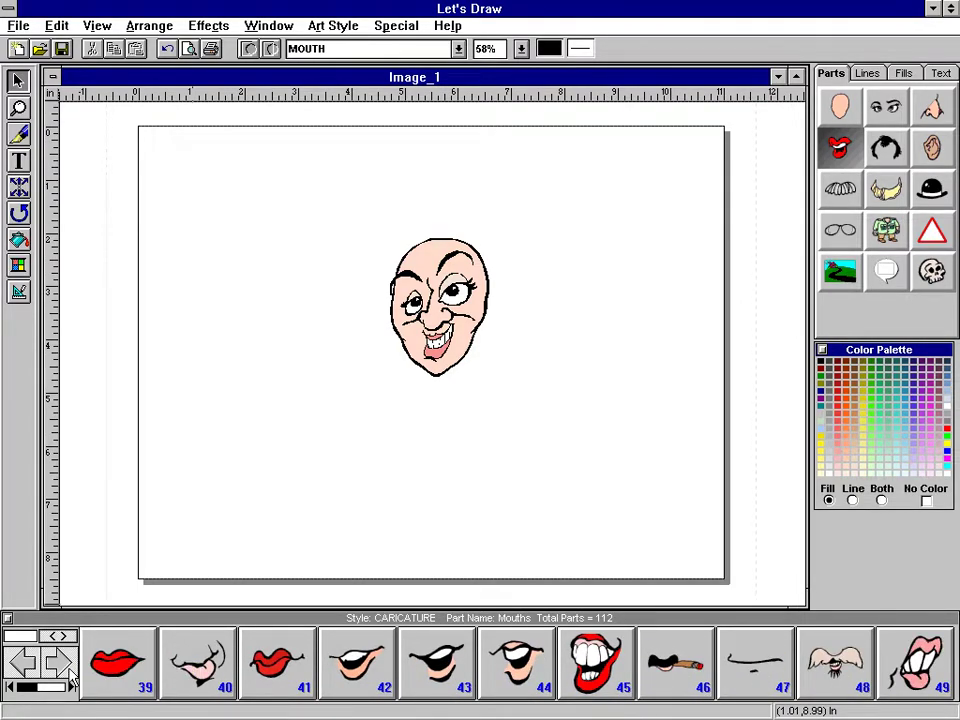
left_click(68, 676)
left_click(68, 676)
left_click(68, 676)
left_click(68, 676)
left_click(68, 676)
left_click(68, 676)
left_click(68, 676)
left_click(68, 676)
left_click(68, 676)
left_click(68, 676)
left_click(68, 676)
left_click(68, 676)
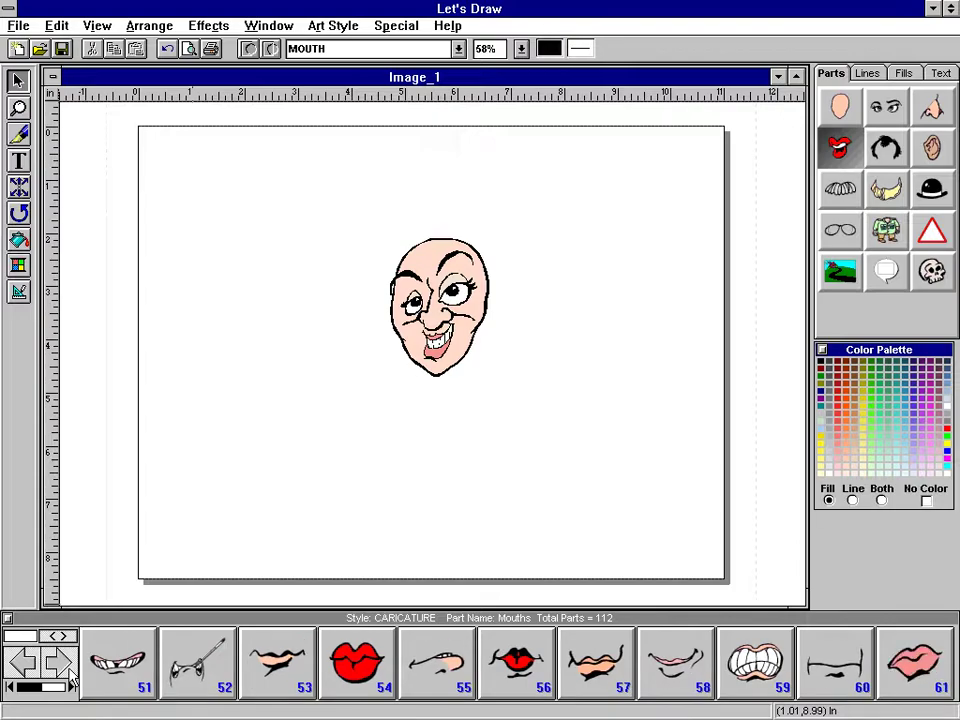
left_click(68, 676)
left_click(68, 676)
left_click(68, 676)
left_click(68, 676)
left_click(68, 676)
left_click(68, 676)
left_click(68, 676)
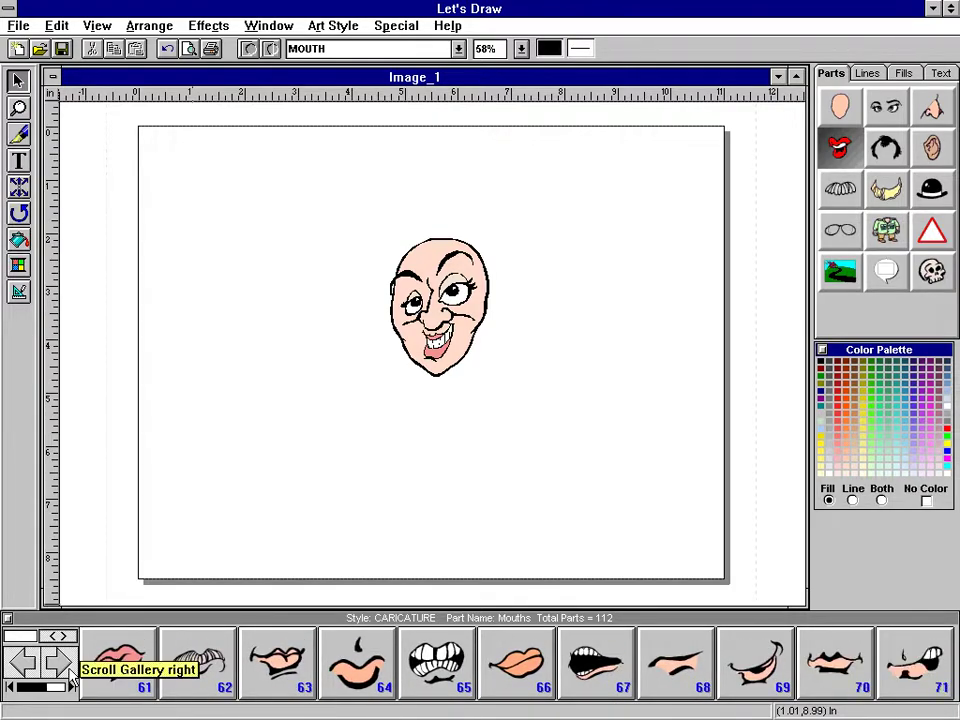
left_click(68, 676)
left_click(68, 676)
left_click(68, 676)
left_click(68, 676)
left_click(68, 676)
left_click(68, 676)
left_click(68, 676)
left_click(68, 676)
left_click(68, 676)
left_click(68, 676)
left_click(68, 676)
left_click(68, 676)
left_click(68, 676)
left_click(68, 676)
left_click(68, 676)
left_click(68, 676)
left_click(68, 676)
left_click(68, 676)
left_click(68, 676)
left_click(68, 676)
left_click(68, 676)
left_click(68, 676)
left_click(68, 676)
left_click(68, 676)
left_click(68, 676)
left_click(68, 676)
left_click(68, 676)
left_click(68, 676)
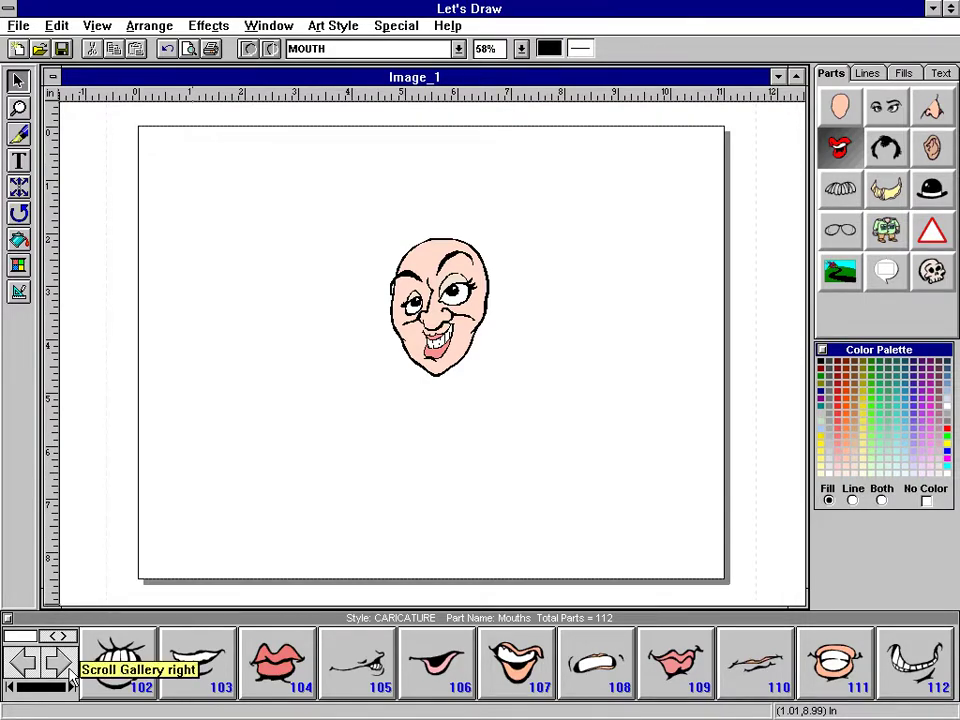
- Add hair 23 from the Caricature hair parts and move it down slightly so it frames the head
left_click(890, 150)
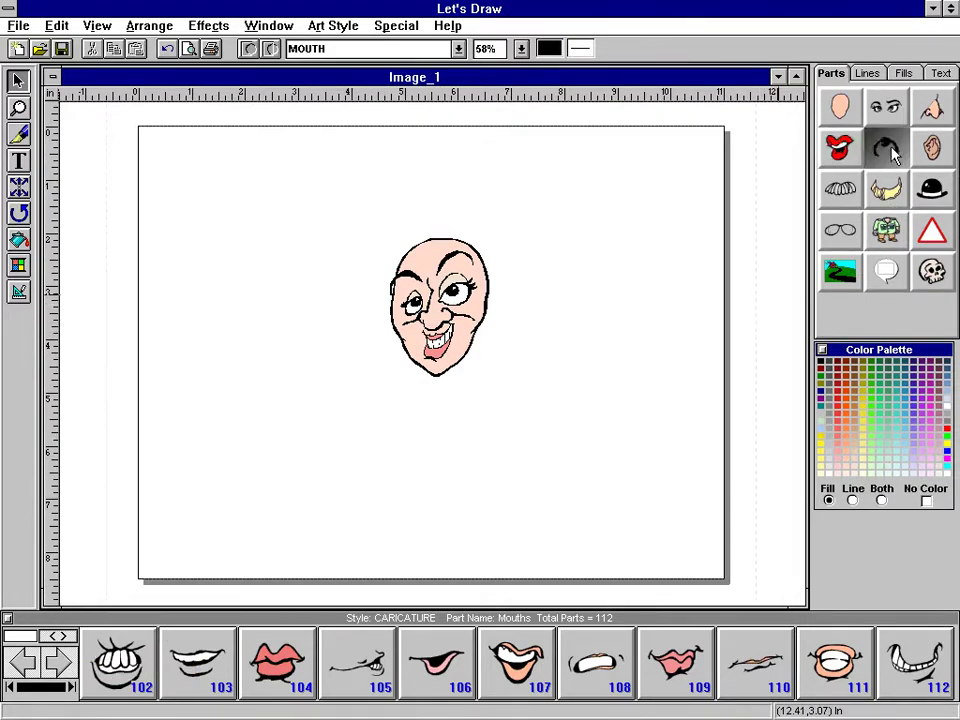
left_click(60, 663)
left_click(60, 663)
left_click(60, 663)
left_click(60, 663)
left_click(60, 663)
left_click(60, 663)
left_click(60, 663)
left_click(60, 663)
left_click(60, 663)
left_click(60, 663)
left_click(60, 663)
left_click(60, 663)
left_click(60, 663)
left_click(60, 663)
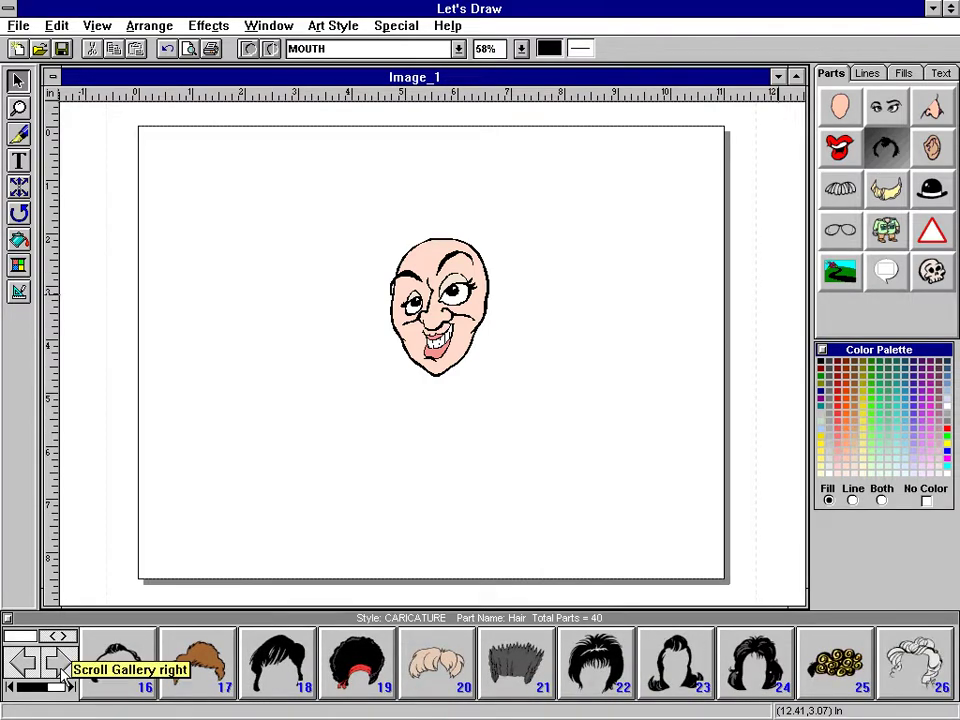
left_click(60, 665)
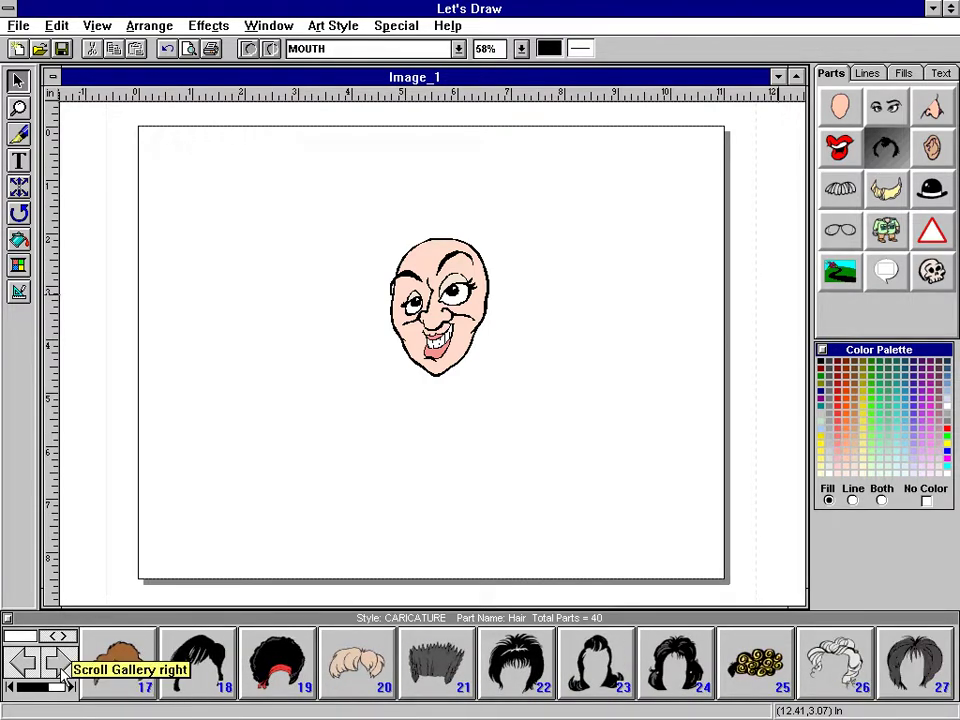
left_click(597, 683)
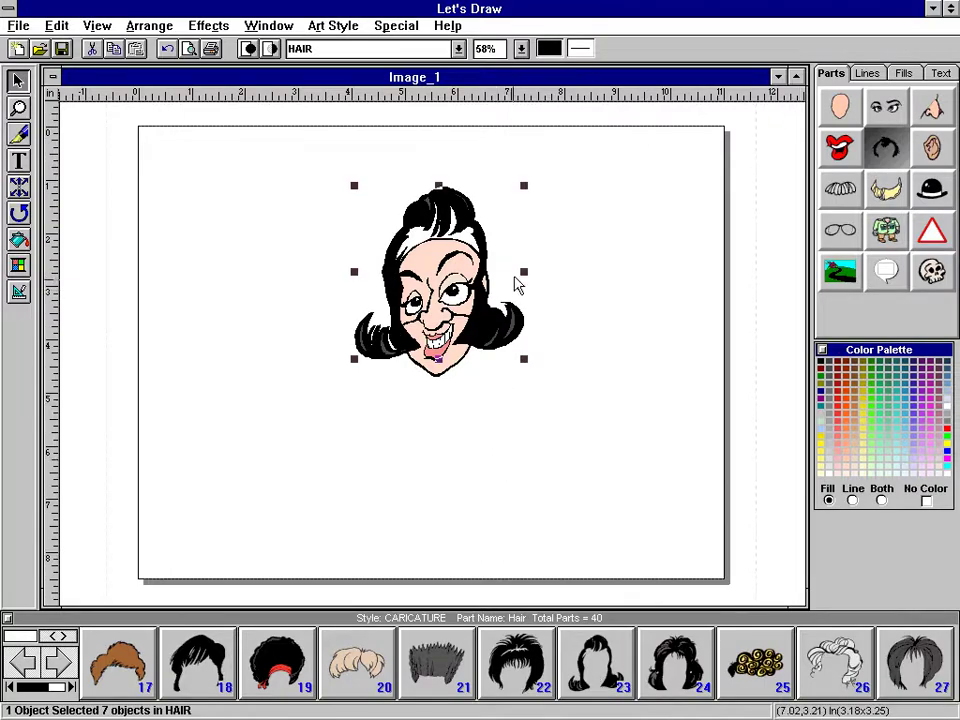
left_click_drag(479, 297, 480, 331)
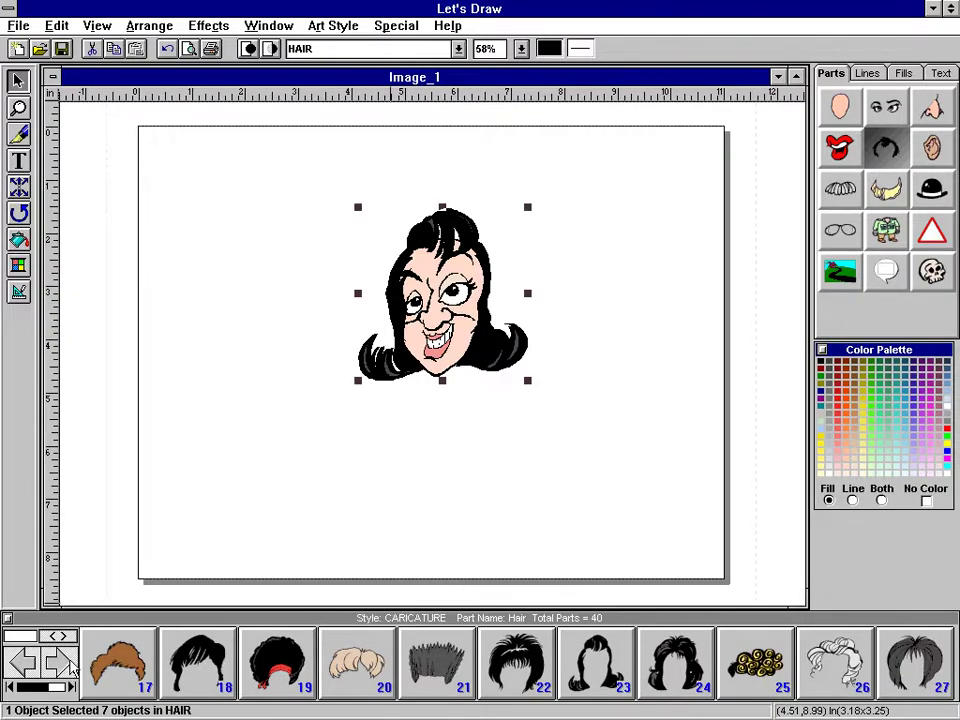
- Browse the rest of the Caricature hair parts up to the last design, number 40
left_click(70, 667)
left_click(70, 667)
left_click(70, 667)
left_click(70, 667)
left_click(70, 667)
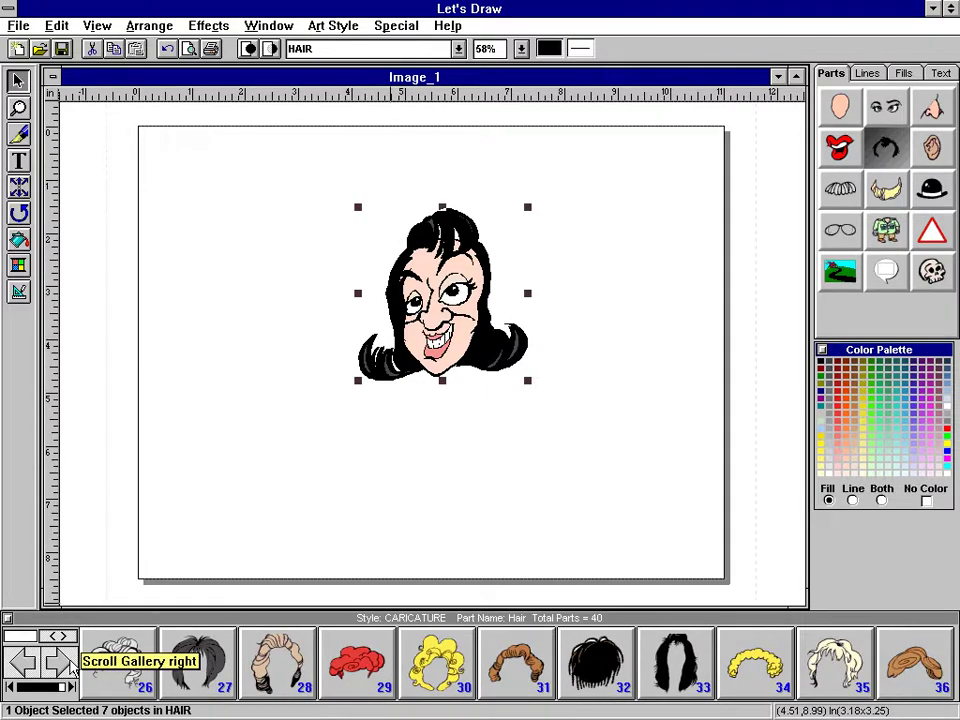
left_click(70, 667)
left_click(70, 667)
left_click(70, 667)
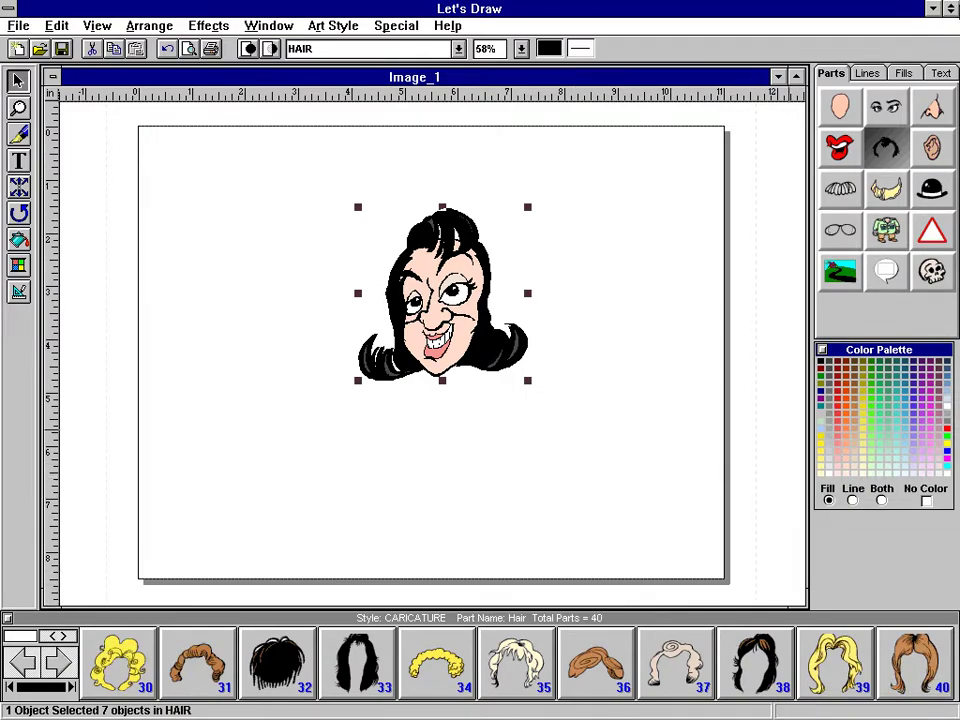
- Add ear 17 from the Caricature ear parts, shrink it to about 0.26 x 0.45 in and place it at the left edge of the face
left_click(927, 149)
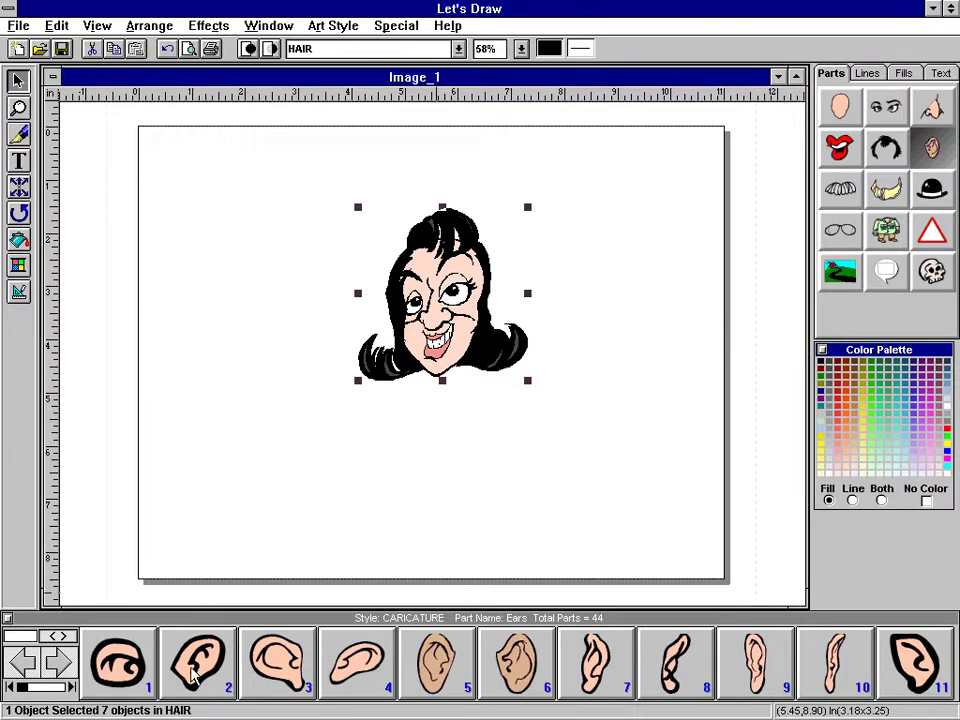
left_click(58, 672)
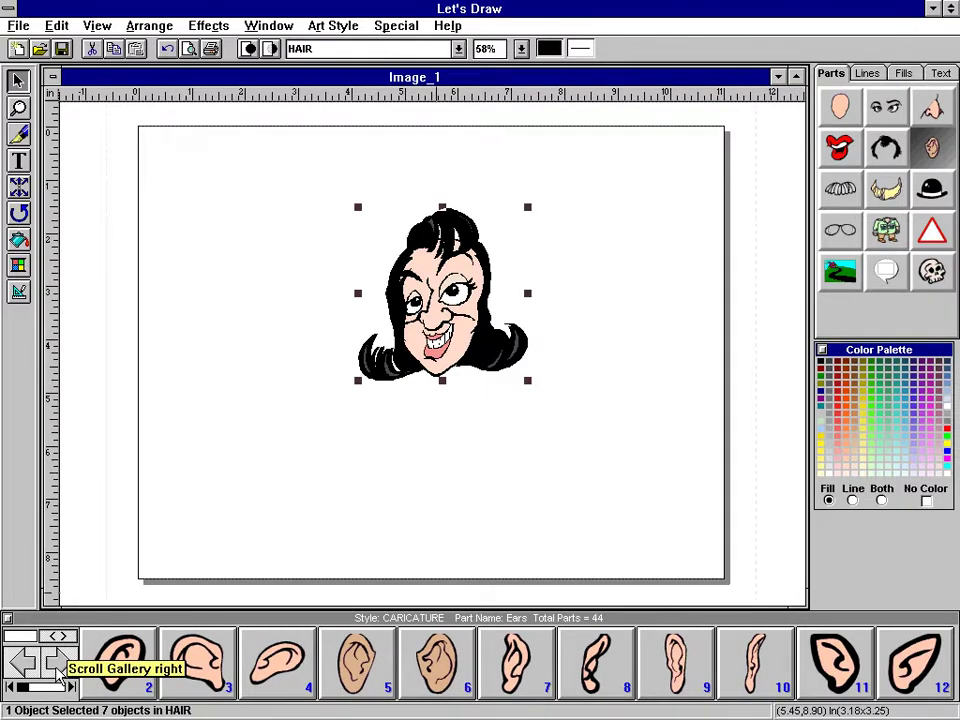
left_click(58, 672)
left_click(58, 672)
left_click(58, 672)
left_click(58, 672)
left_click(58, 672)
left_click(58, 672)
left_click(58, 672)
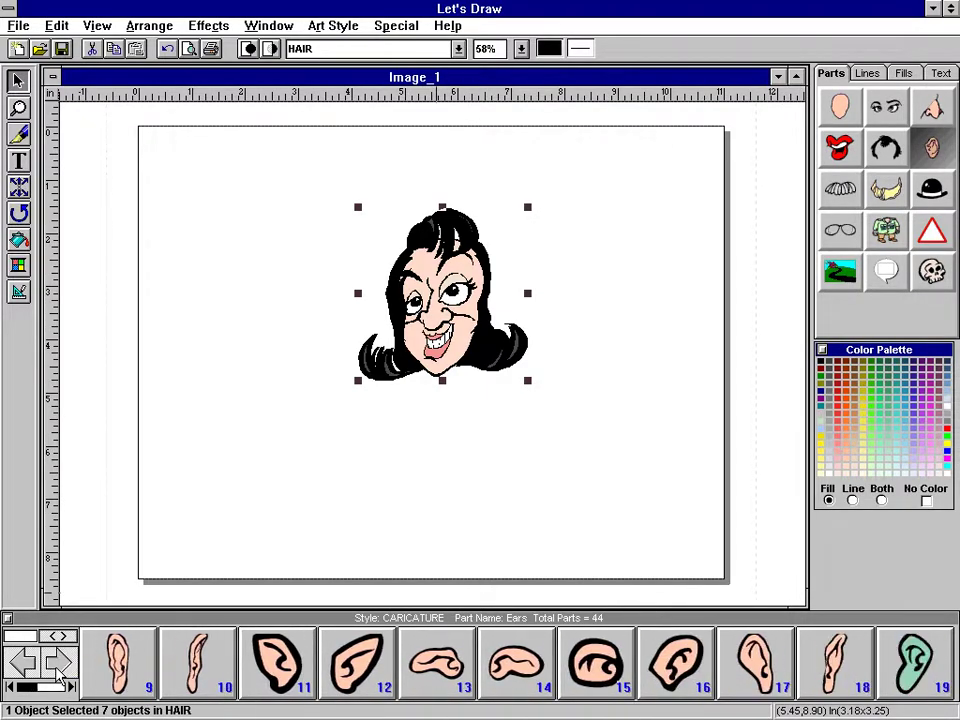
left_click(58, 672)
left_click(58, 672)
left_click(58, 672)
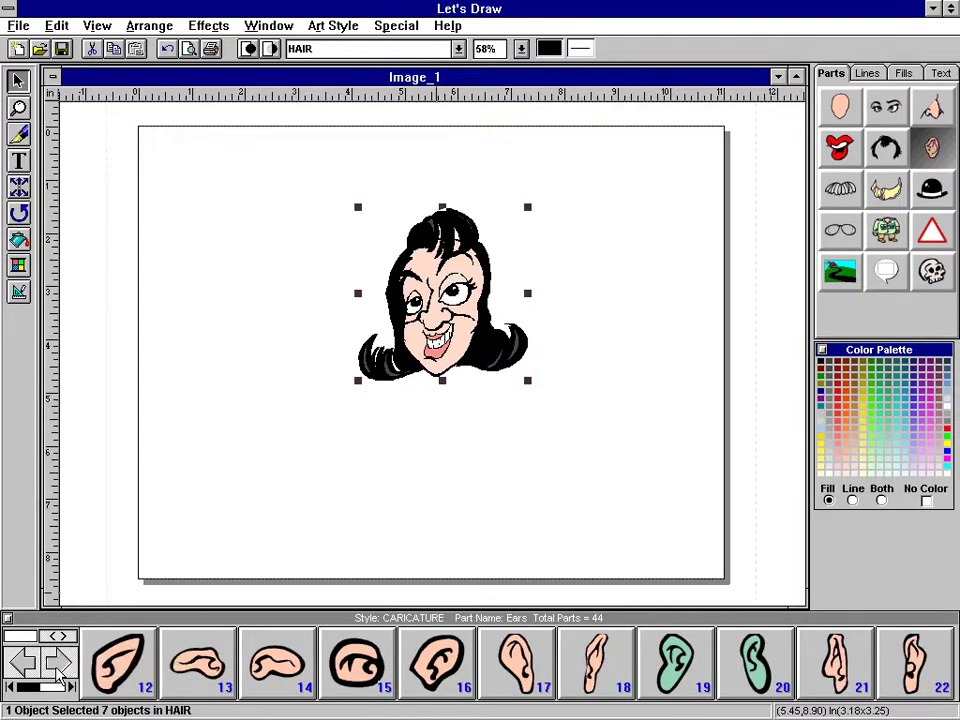
left_click(58, 672)
left_click(58, 672)
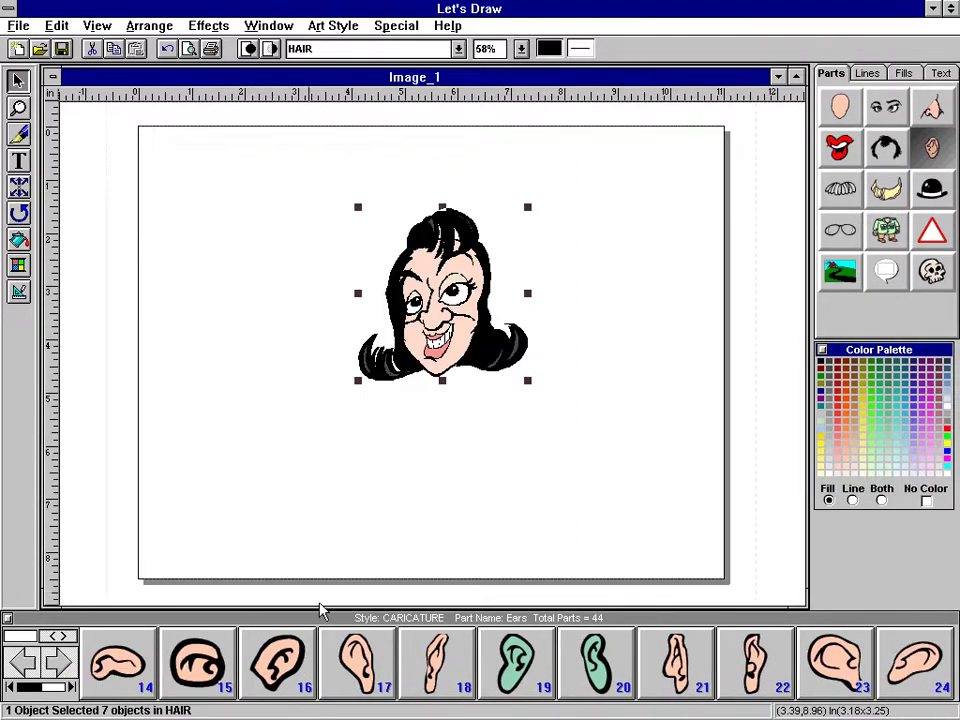
left_click_drag(357, 660, 360, 222)
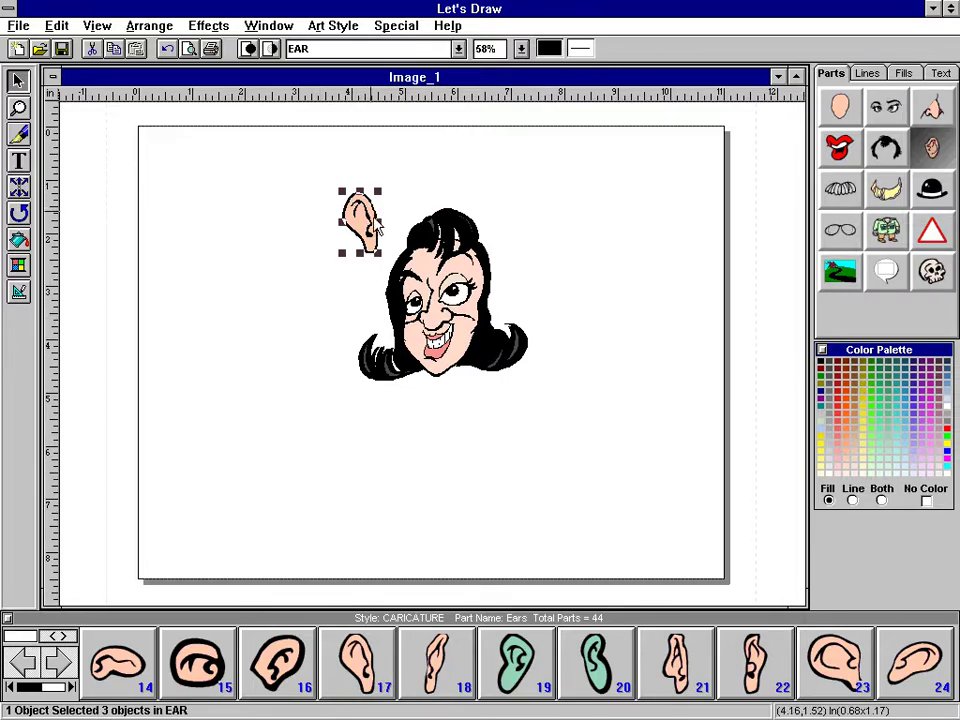
left_click_drag(379, 255, 398, 312)
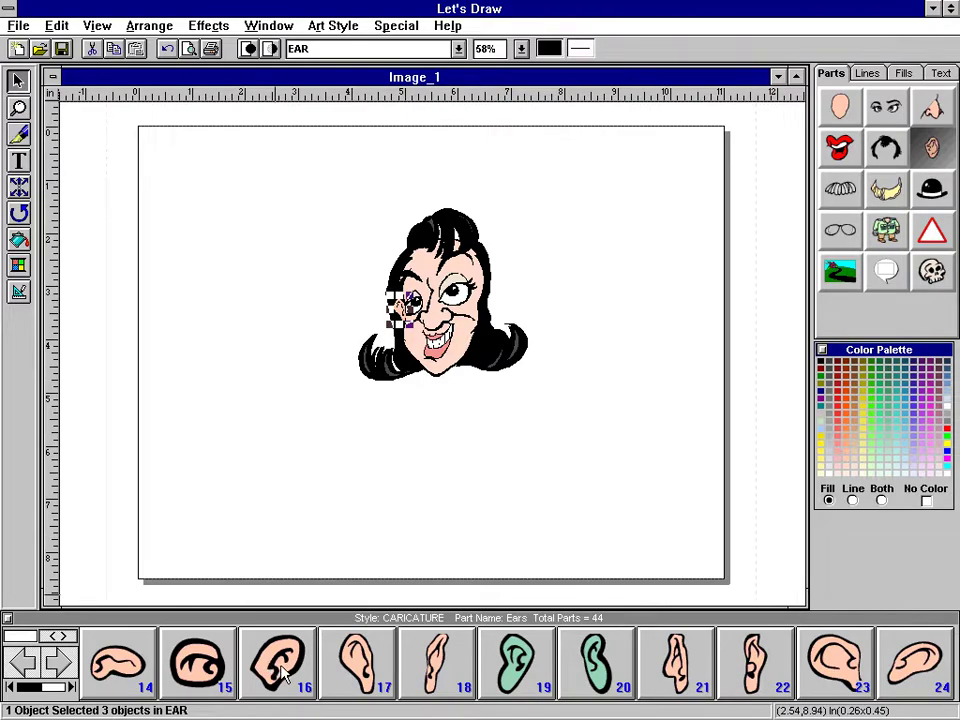
- Add a second ear 17, shrink it to about 0.31 x 0.52 in, place it at the right edge of the face and deselect it
left_click(357, 662)
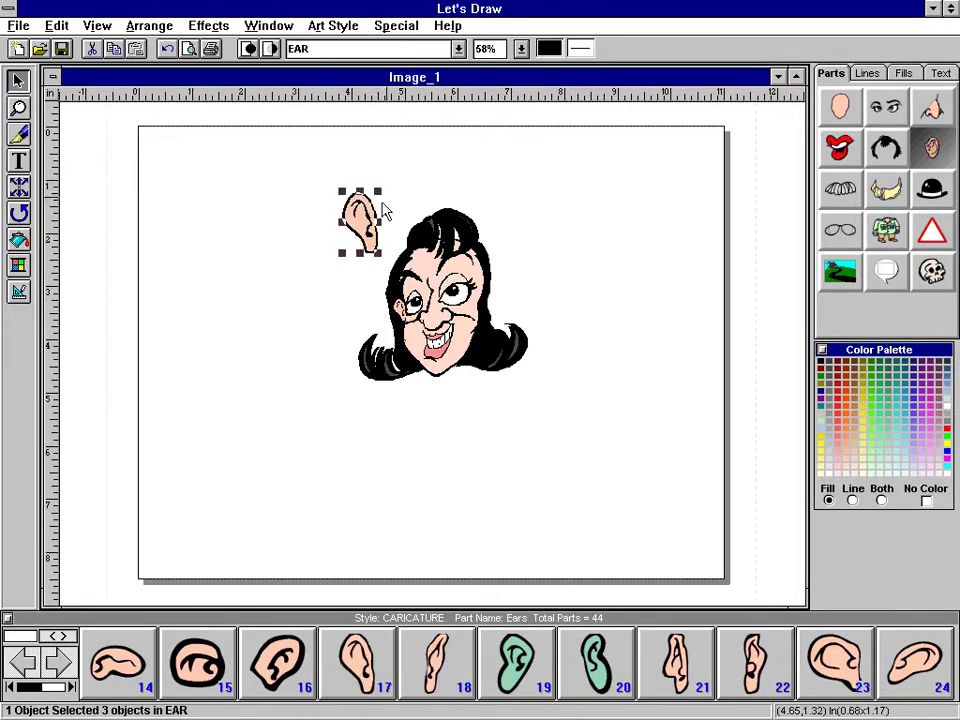
left_click_drag(340, 222, 485, 298)
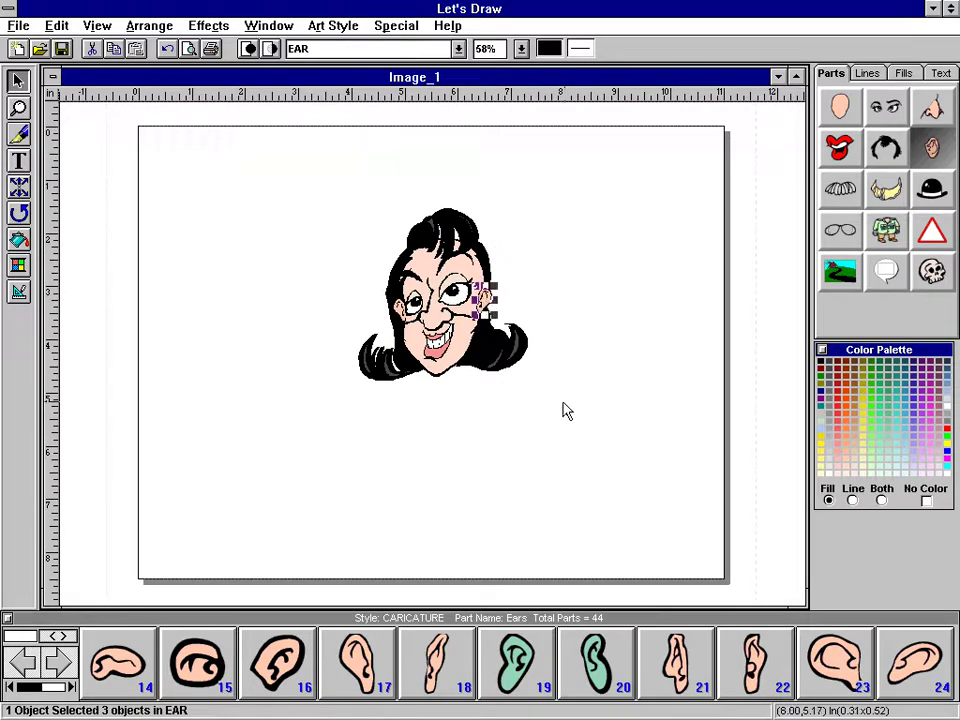
left_click(477, 484)
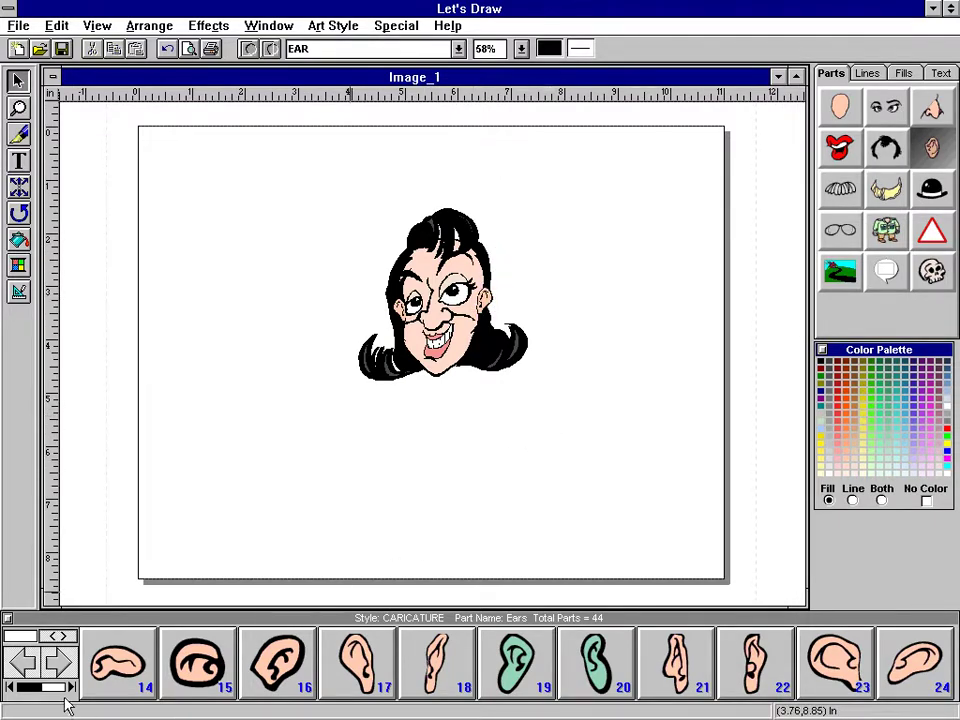
- Browse the rest of the Caricature ear parts up to the last design, number 44
left_click(67, 665)
left_click(67, 665)
left_click(67, 665)
left_click(67, 665)
left_click(67, 665)
left_click(67, 665)
left_click(67, 665)
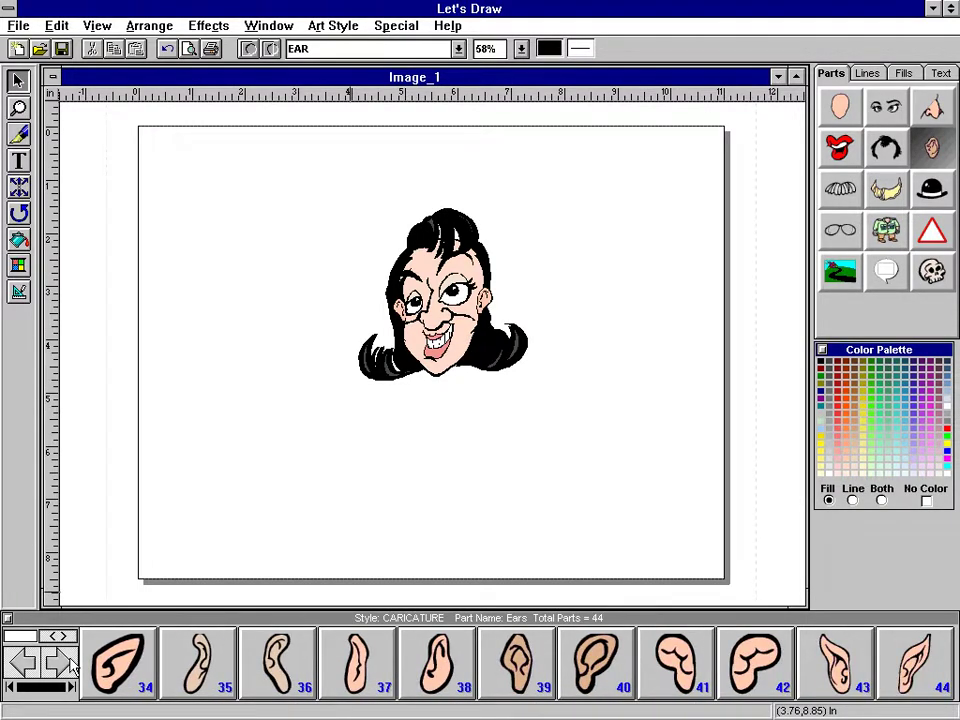
- Browse the Caricature mustache parts up to number 18 and the beard parts up to number 14
left_click(842, 200)
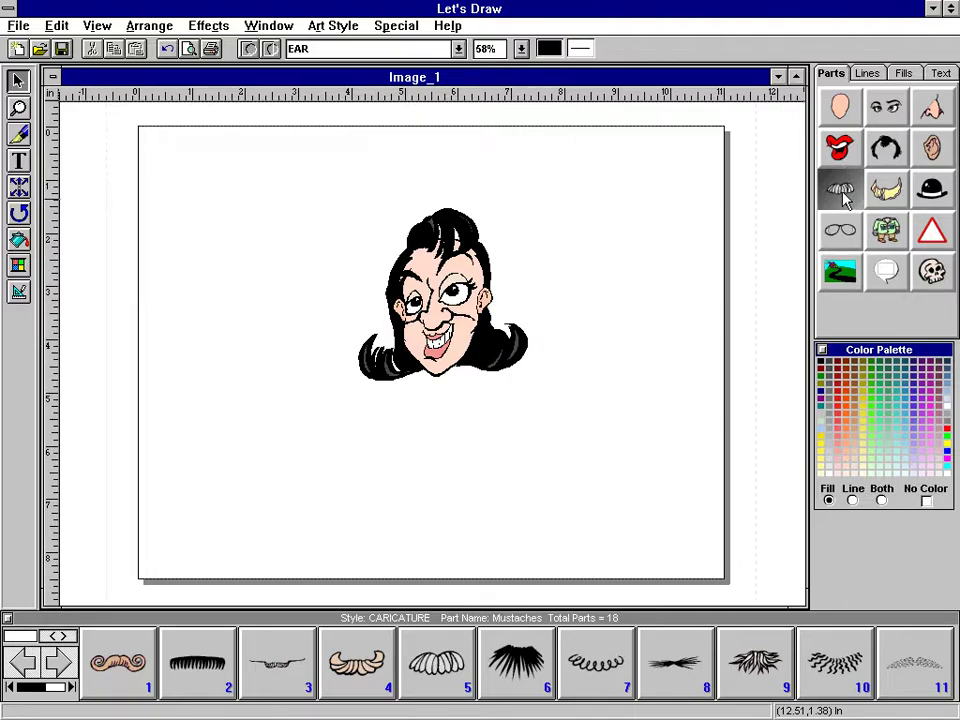
left_click(64, 662)
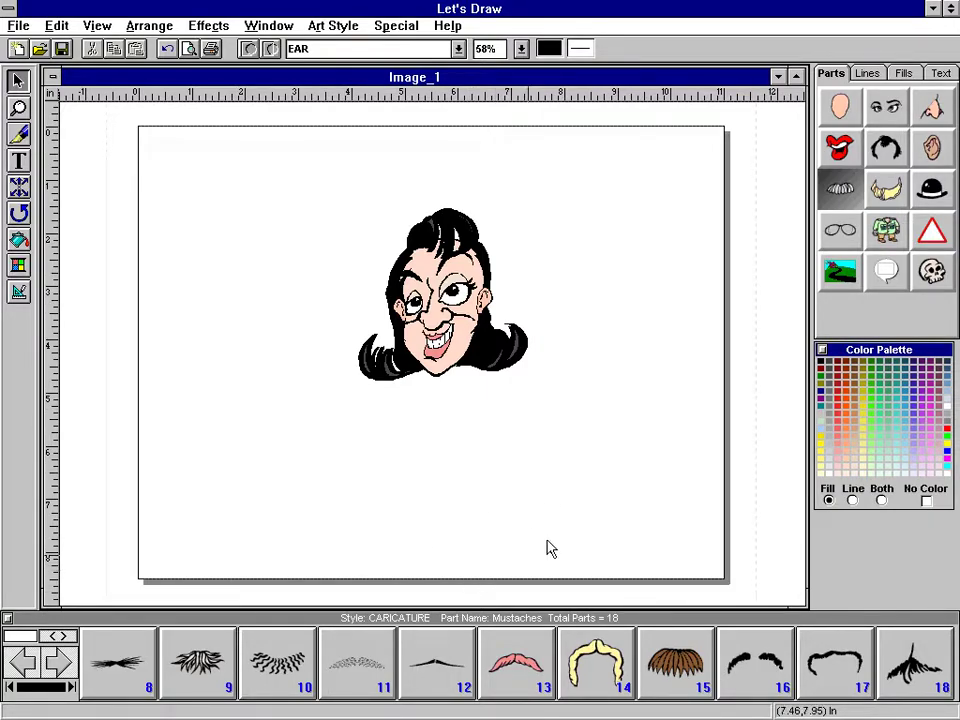
left_click(886, 189)
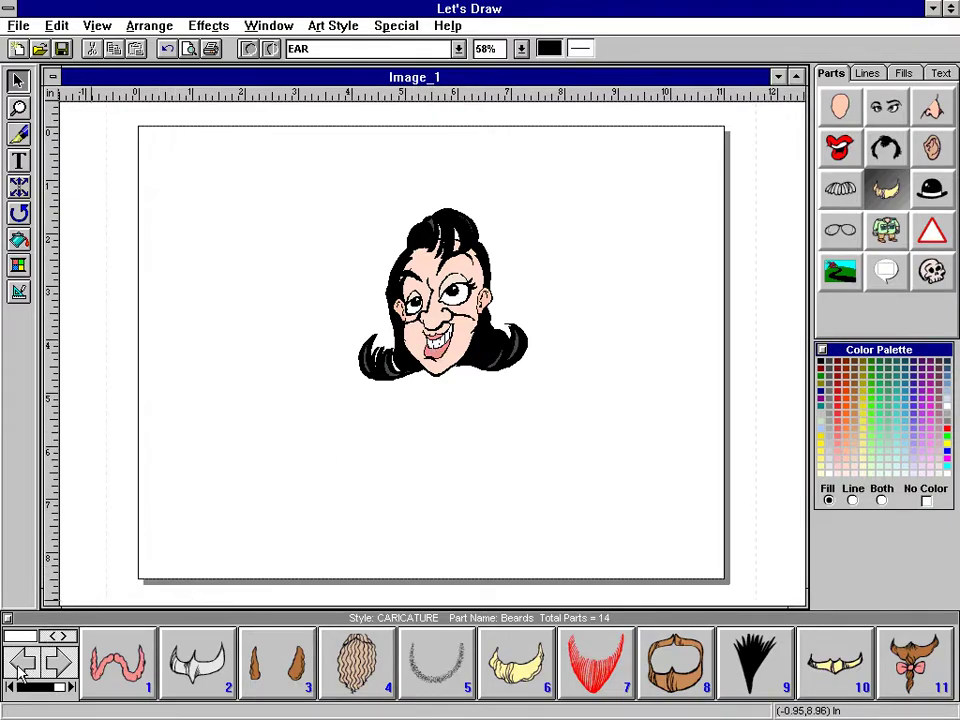
left_click(56, 670)
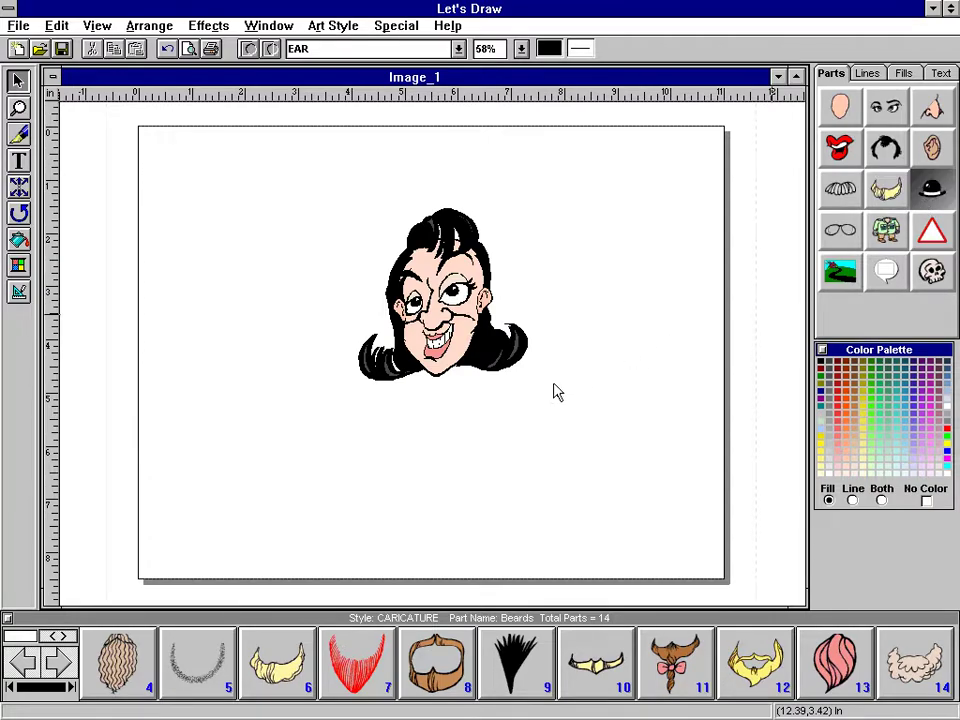
- Add nurse's cap 25 from the Caricature hat parts on top of the head, and view the remaining hats up to number 38
left_click(65, 678)
left_click(65, 678)
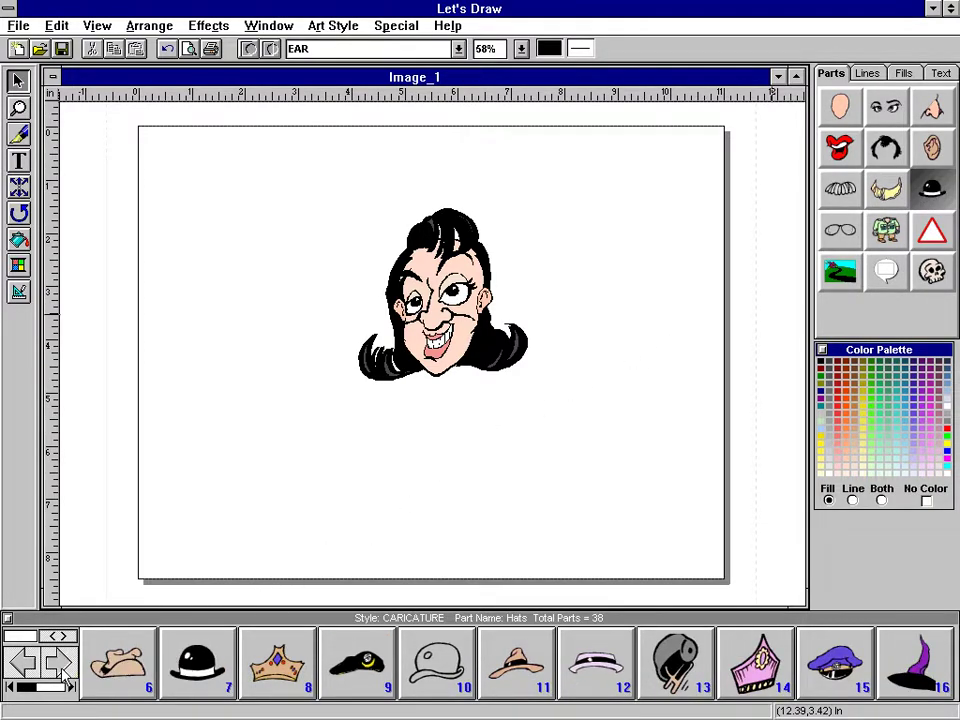
left_click(64, 677)
left_click(65, 678)
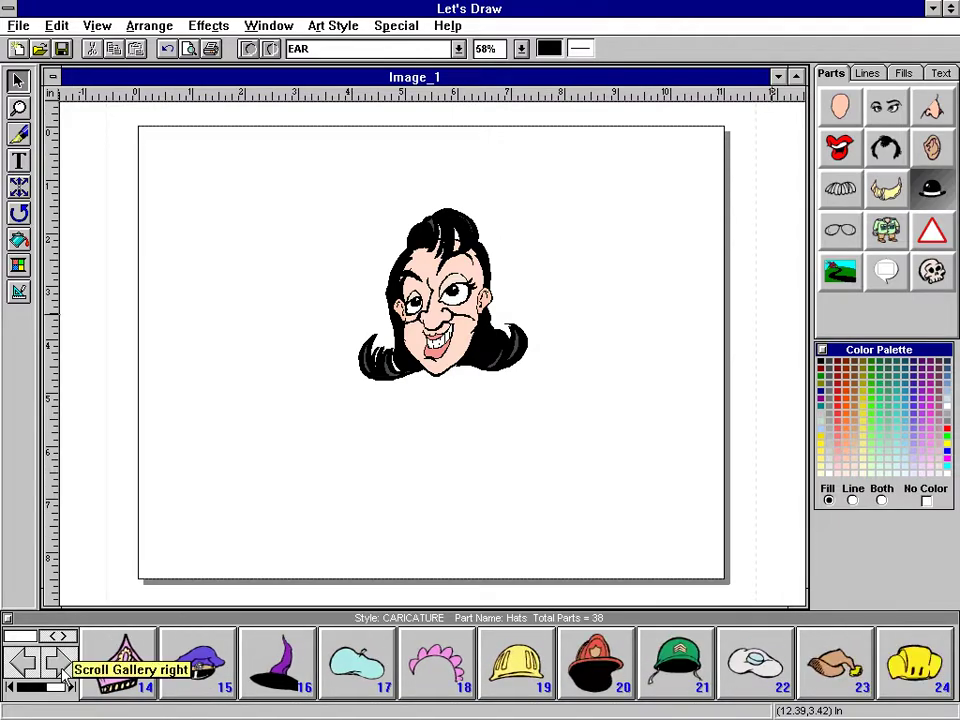
left_click(65, 678)
left_click(63, 677)
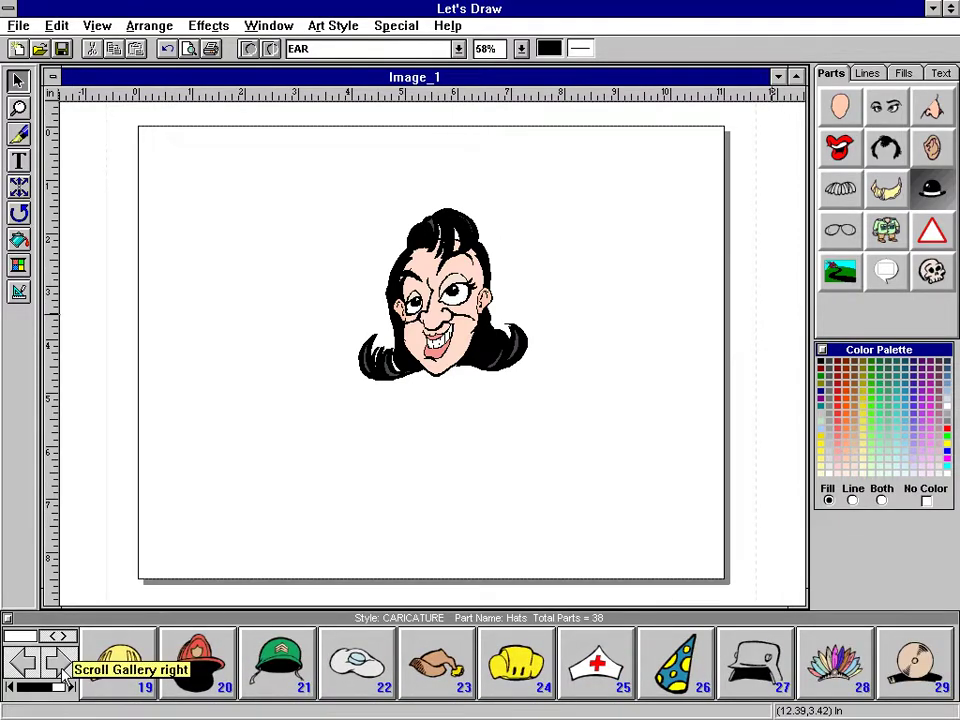
left_click(63, 677)
left_click(63, 677)
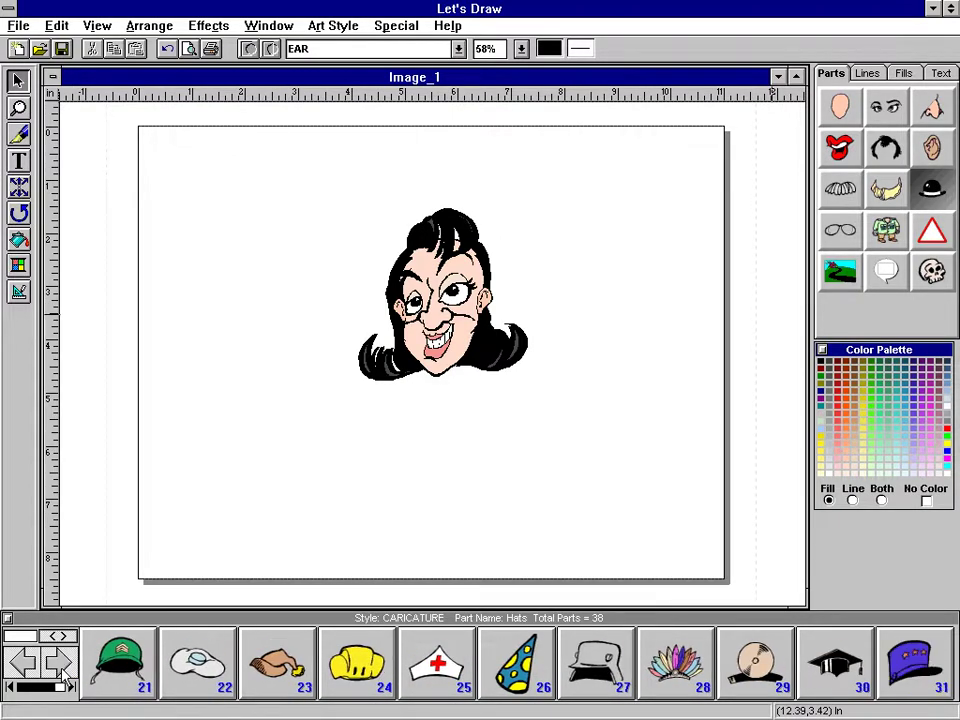
left_click(440, 675)
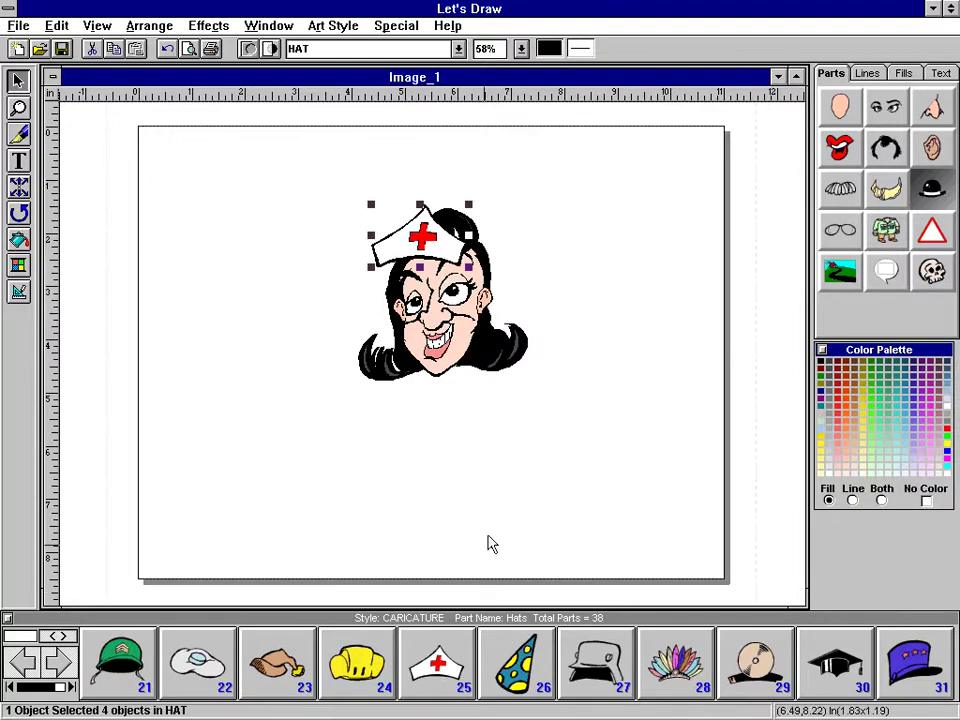
left_click_drag(465, 272, 447, 232)
left_click(560, 505)
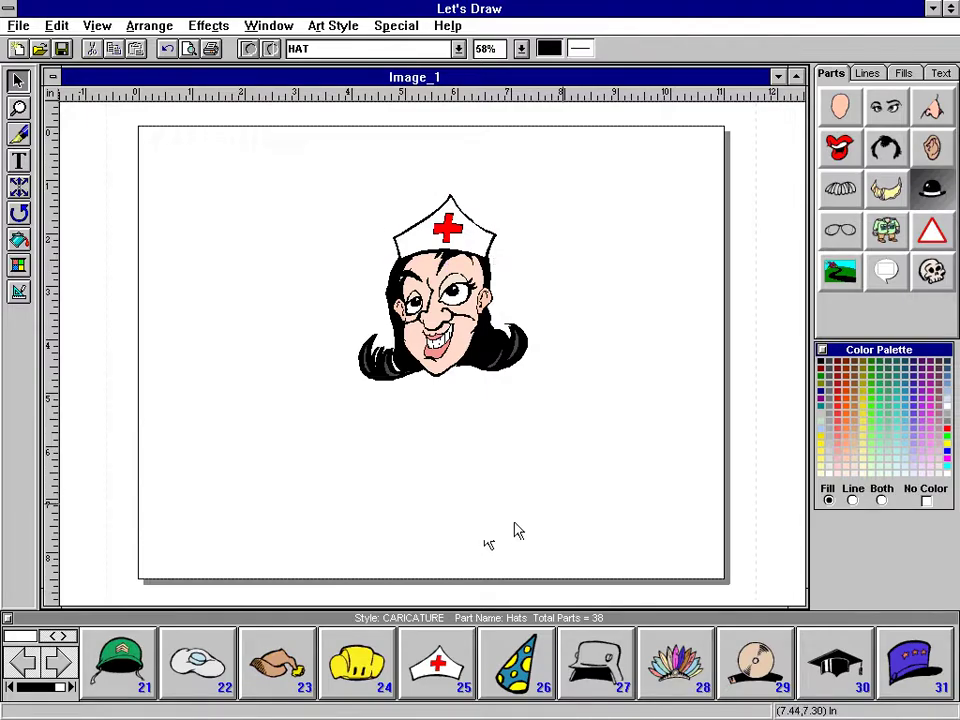
left_click(57, 663)
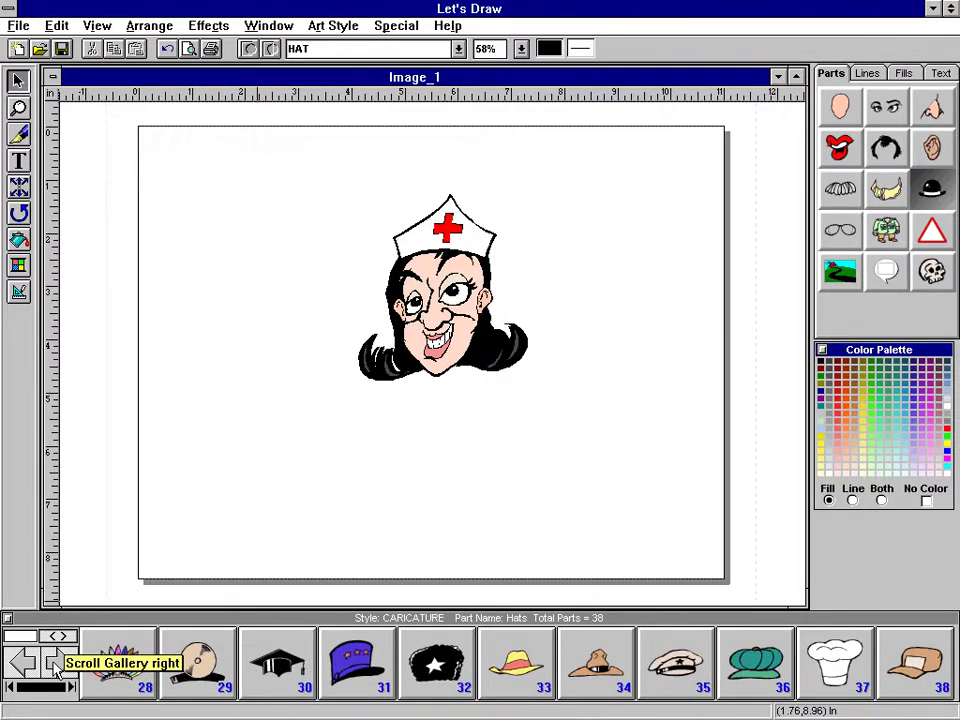
- Add round black-rimmed glasses from the Caricature glasses parts, move them up over the eyes and deselect them
left_click(853, 243)
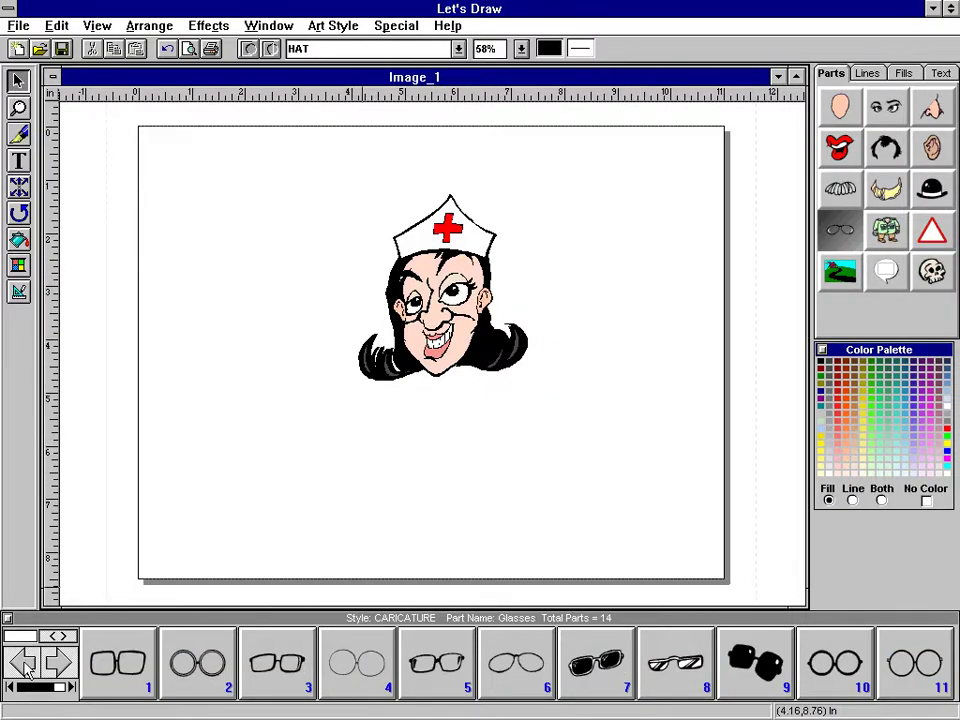
left_click(60, 672)
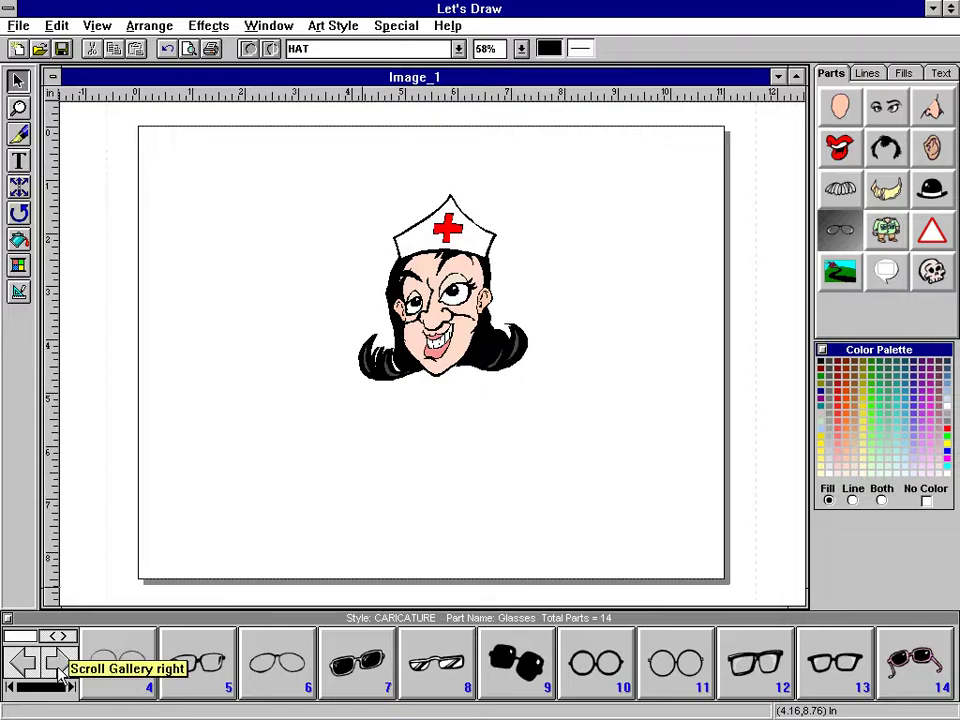
left_click(672, 668)
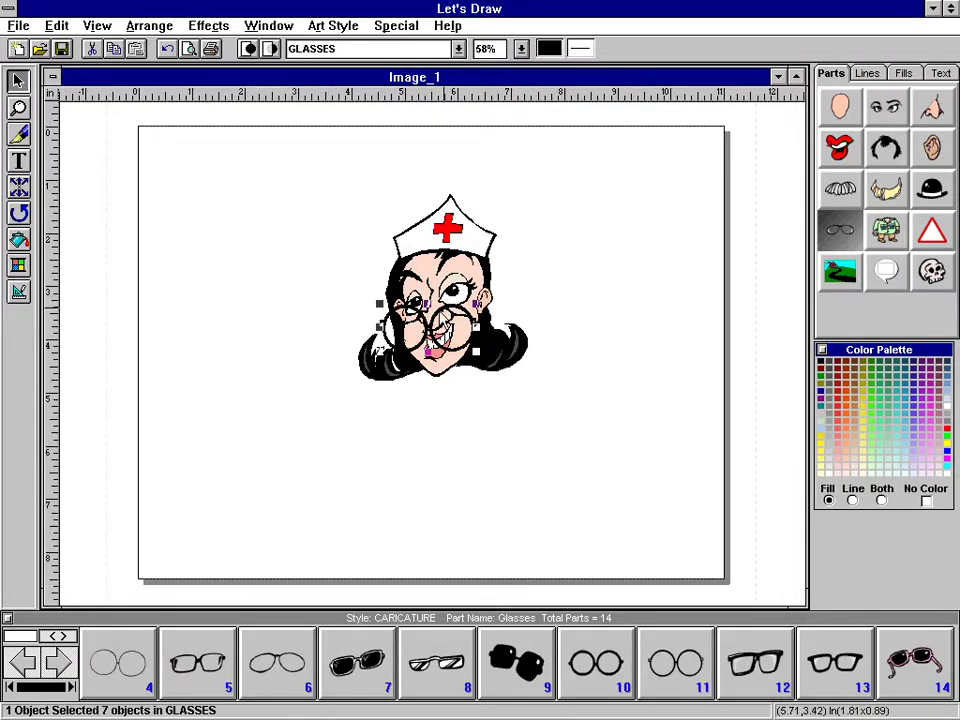
left_click_drag(440, 332, 440, 291)
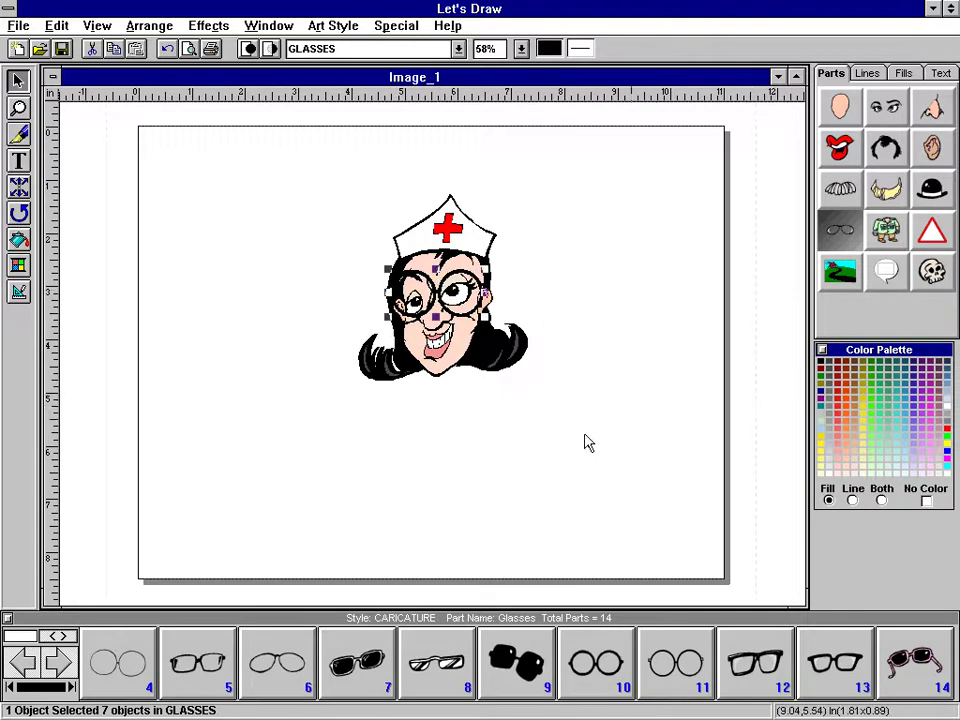
left_click(517, 449)
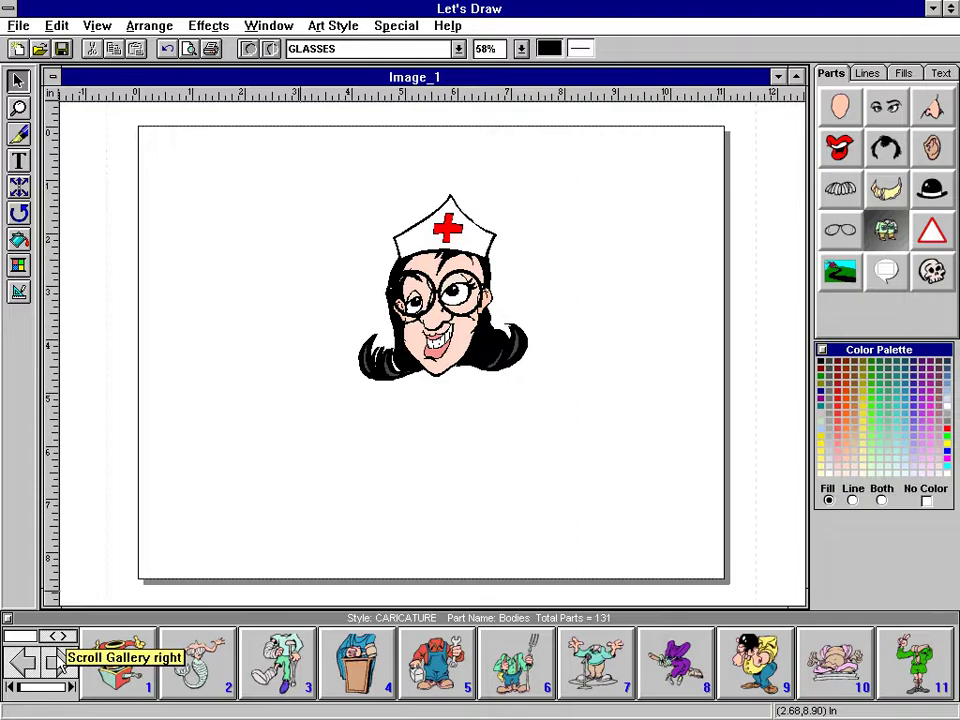
- Browse the Caricature body parts up to the last design, number 131
left_click(57, 658)
left_click(57, 658)
left_click(57, 658)
left_click(57, 658)
left_click(57, 658)
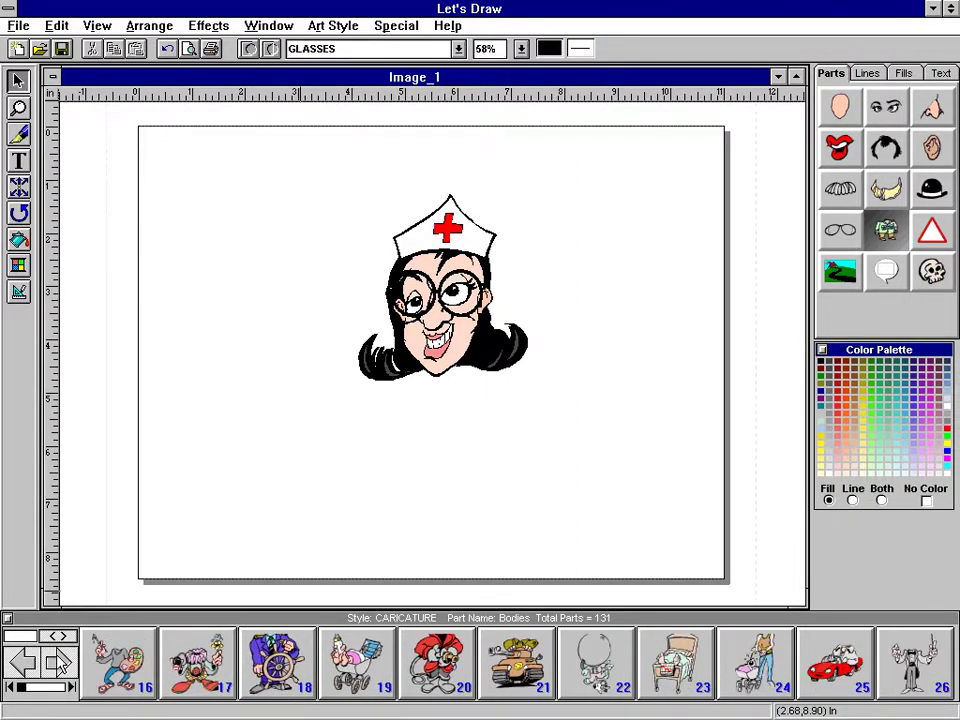
left_click(57, 658)
left_click(57, 658)
left_click(57, 658)
left_click(57, 658)
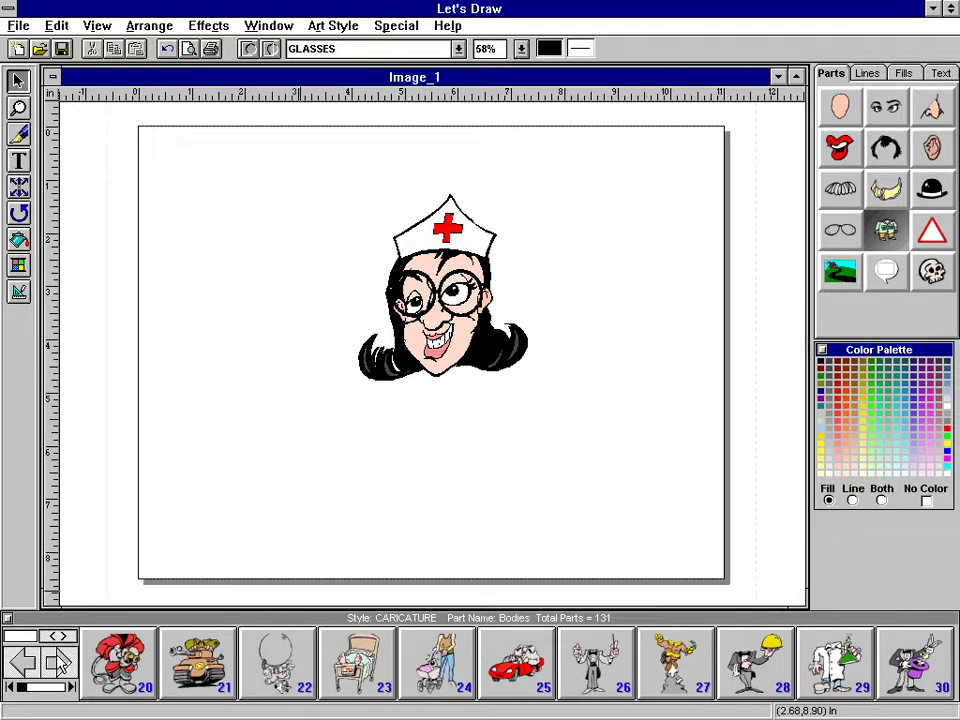
left_click(57, 658)
left_click(57, 658)
left_click(57, 658)
left_click(57, 658)
left_click(57, 658)
left_click(57, 658)
left_click(57, 658)
left_click(57, 658)
left_click(57, 658)
left_click(57, 658)
left_click(57, 658)
left_click(57, 658)
left_click(57, 658)
left_click(57, 658)
left_click(57, 658)
left_click(57, 658)
left_click(57, 658)
left_click(57, 658)
left_click(57, 658)
left_click(57, 658)
left_click(57, 658)
left_click(57, 658)
left_click(57, 658)
left_click(57, 658)
left_click(57, 658)
left_click(57, 658)
left_click(57, 658)
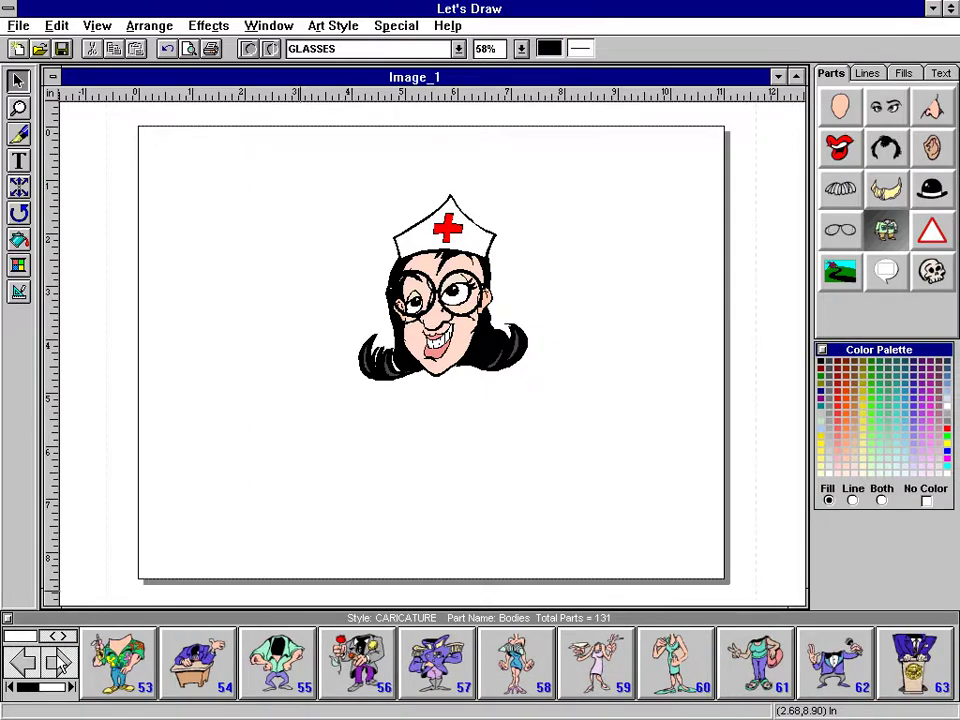
left_click(57, 658)
left_click(57, 658)
left_click(57, 658)
left_click(57, 658)
left_click(57, 658)
left_click(57, 658)
left_click(57, 658)
left_click(57, 658)
left_click(57, 658)
left_click(57, 658)
left_click(57, 658)
left_click(57, 658)
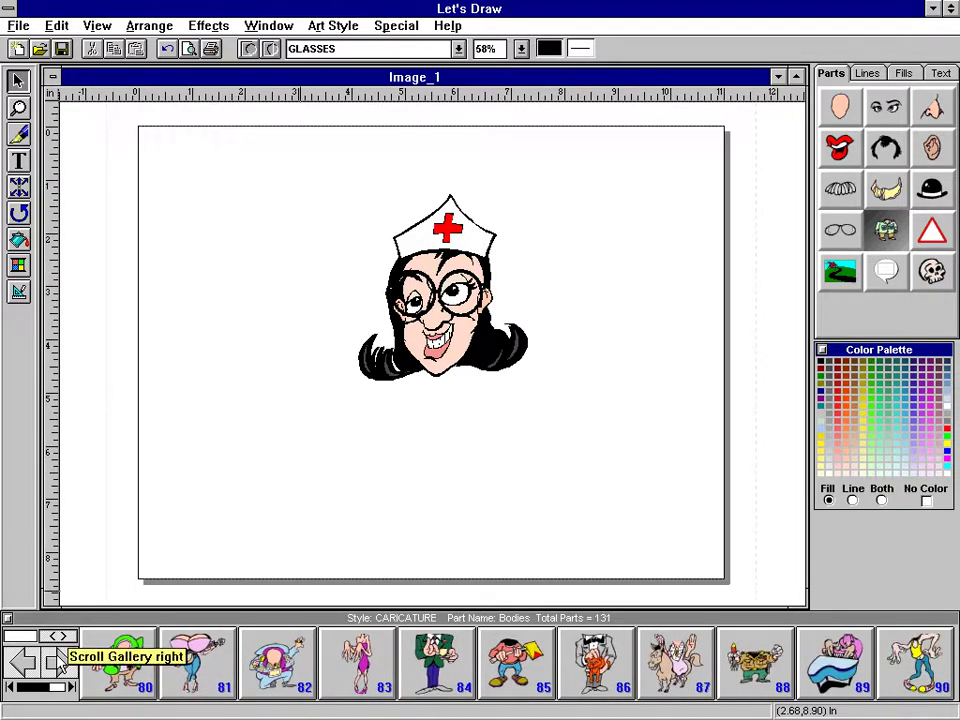
left_click(57, 658)
left_click(57, 658)
left_click(57, 658)
left_click(57, 658)
left_click(57, 658)
left_click(57, 658)
left_click(57, 658)
left_click(57, 658)
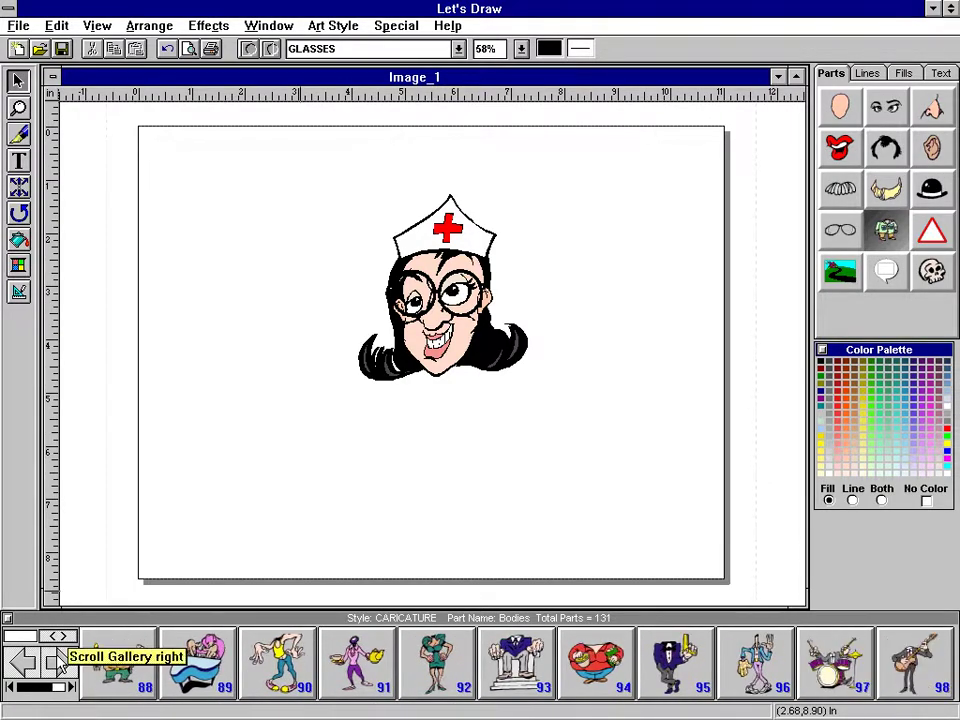
left_click(57, 658)
left_click(57, 658)
left_click(57, 658)
left_click(57, 658)
left_click(57, 658)
left_click(57, 658)
left_click(57, 658)
left_click(57, 658)
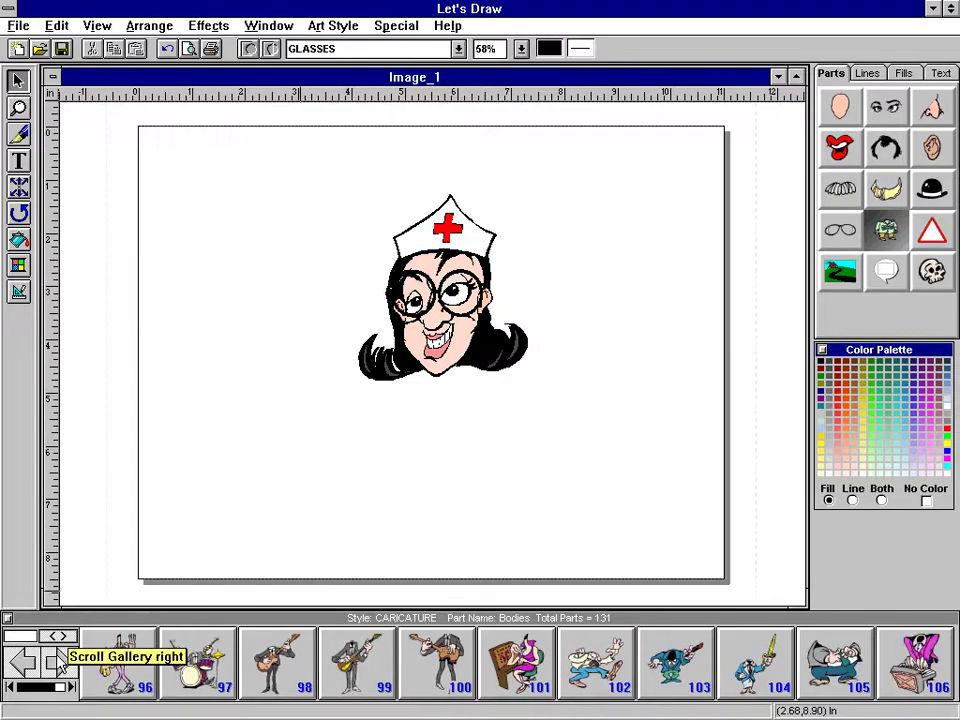
left_click(57, 658)
left_click(57, 658)
left_click(57, 658)
left_click(57, 658)
left_click(57, 658)
left_click(57, 658)
left_click(57, 658)
left_click(57, 658)
left_click(57, 658)
left_click(57, 658)
left_click(57, 658)
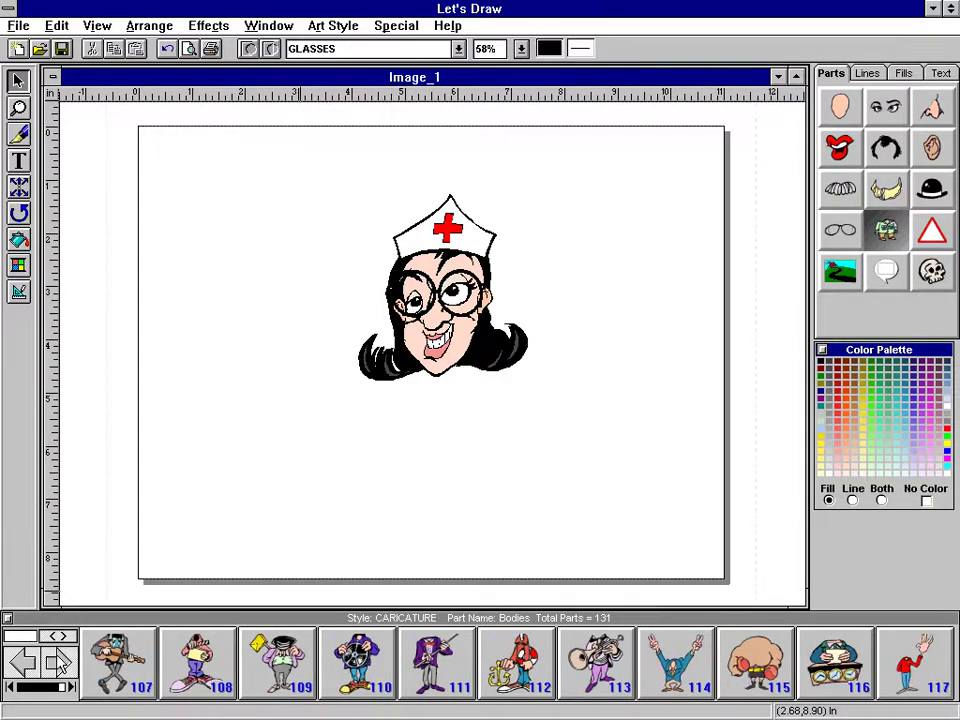
left_click(57, 658)
left_click(57, 658)
left_click(57, 658)
left_click(57, 658)
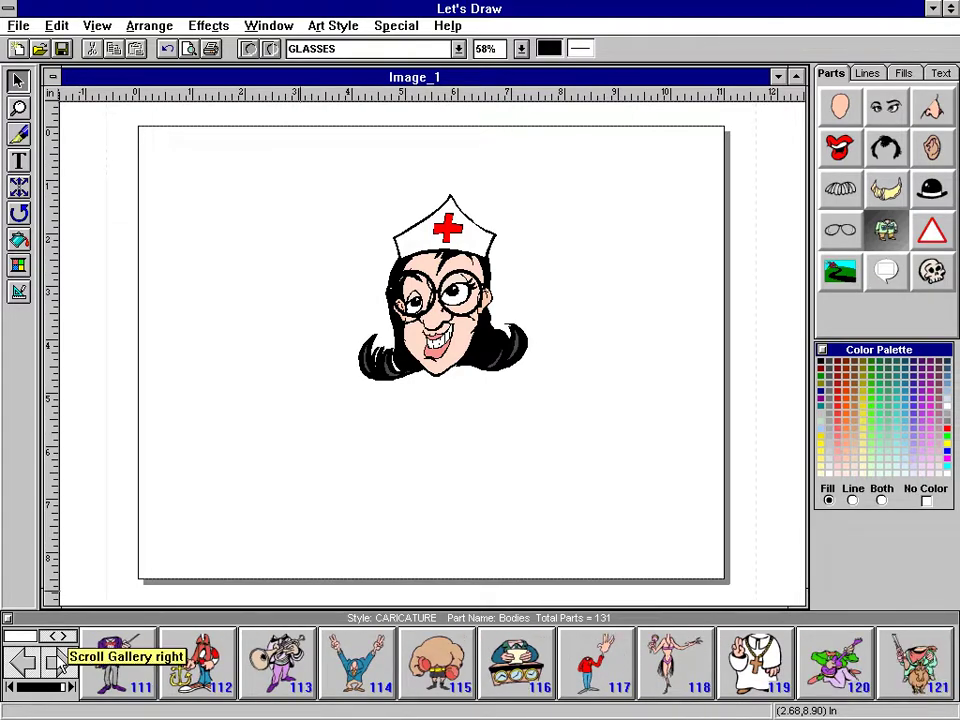
left_click(57, 658)
left_click(57, 658)
left_click(57, 658)
left_click(57, 658)
left_click(57, 658)
left_click(57, 658)
left_click(57, 658)
left_click(57, 658)
left_click(57, 658)
left_click(57, 658)
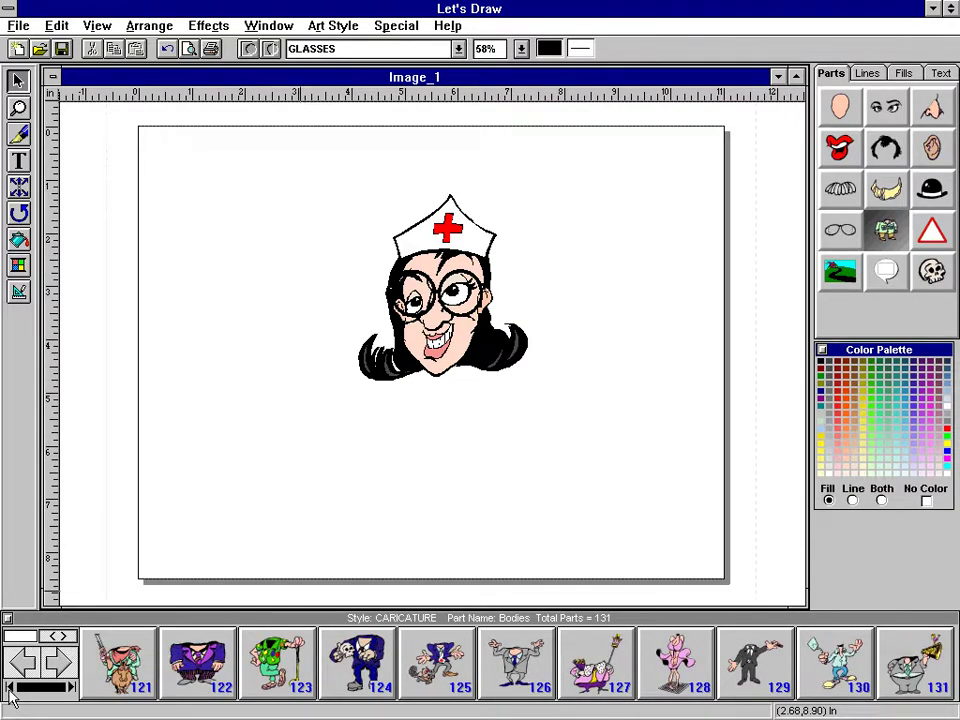
- Add the white-coated doctor body with stethoscope and syringe, number 34, from the Caricature bodies and shift it slightly down under the head
left_click_drag(54, 690, 5, 705)
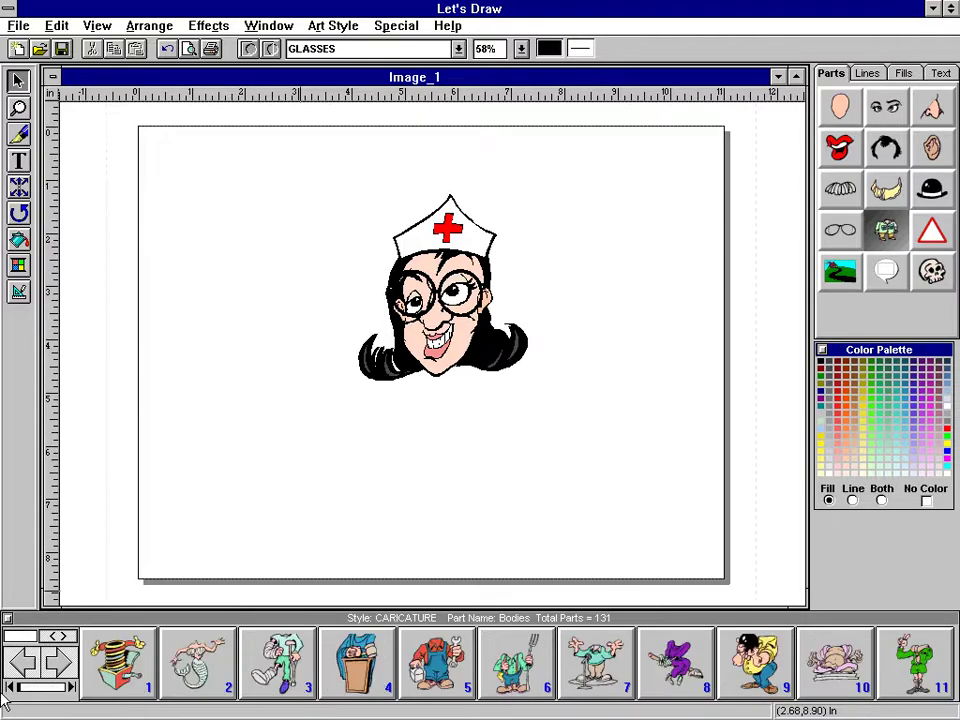
left_click(70, 678)
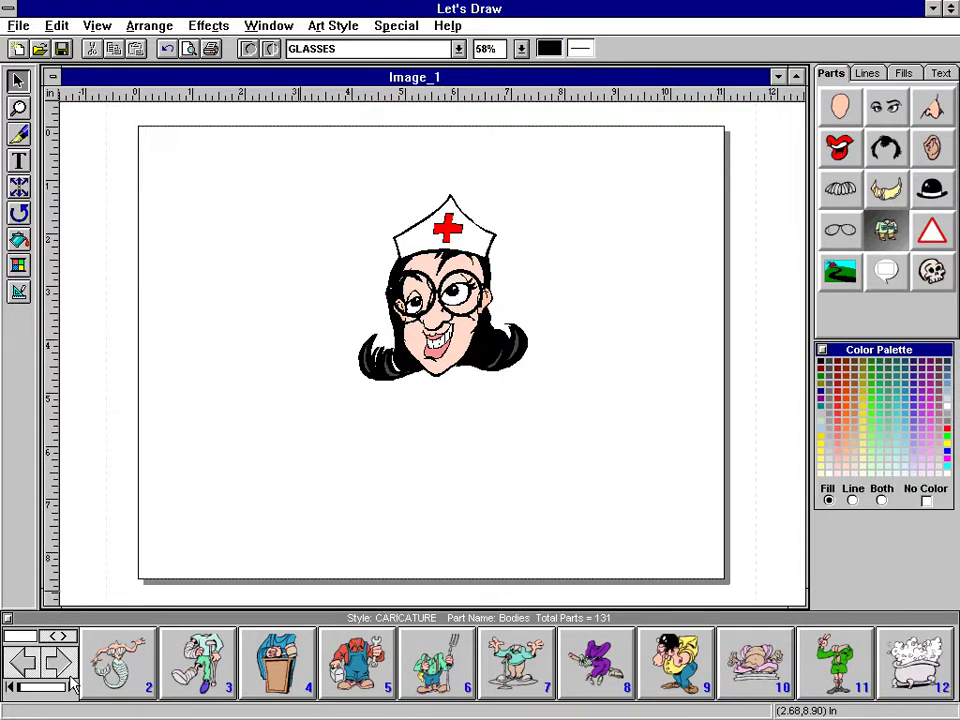
left_click(70, 678)
left_click(70, 678)
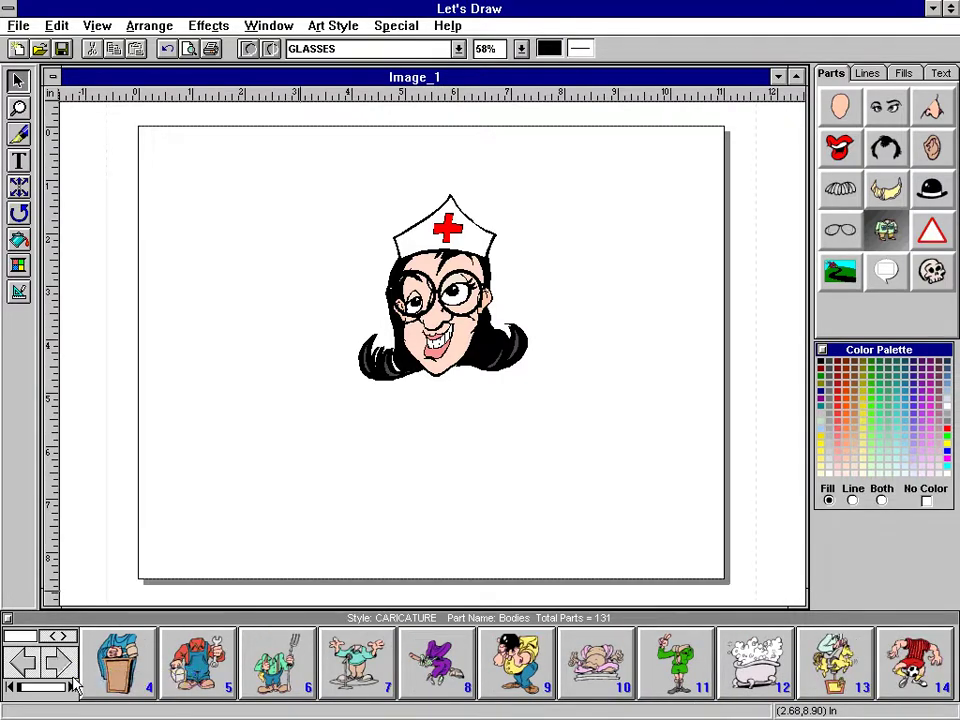
left_click(72, 680)
left_click(72, 680)
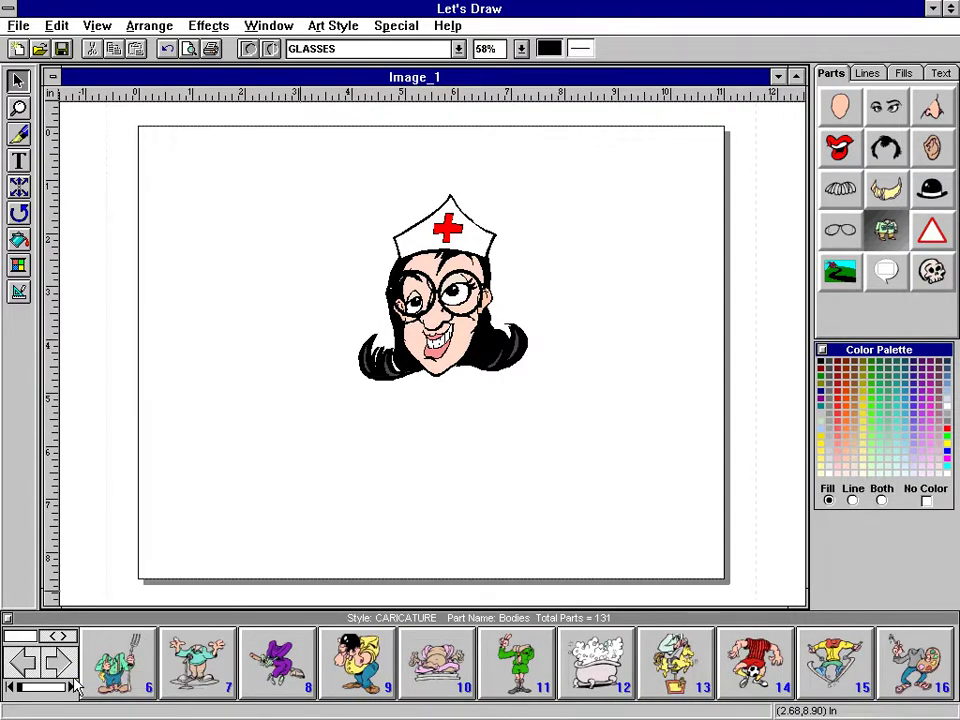
left_click(70, 678)
left_click(70, 678)
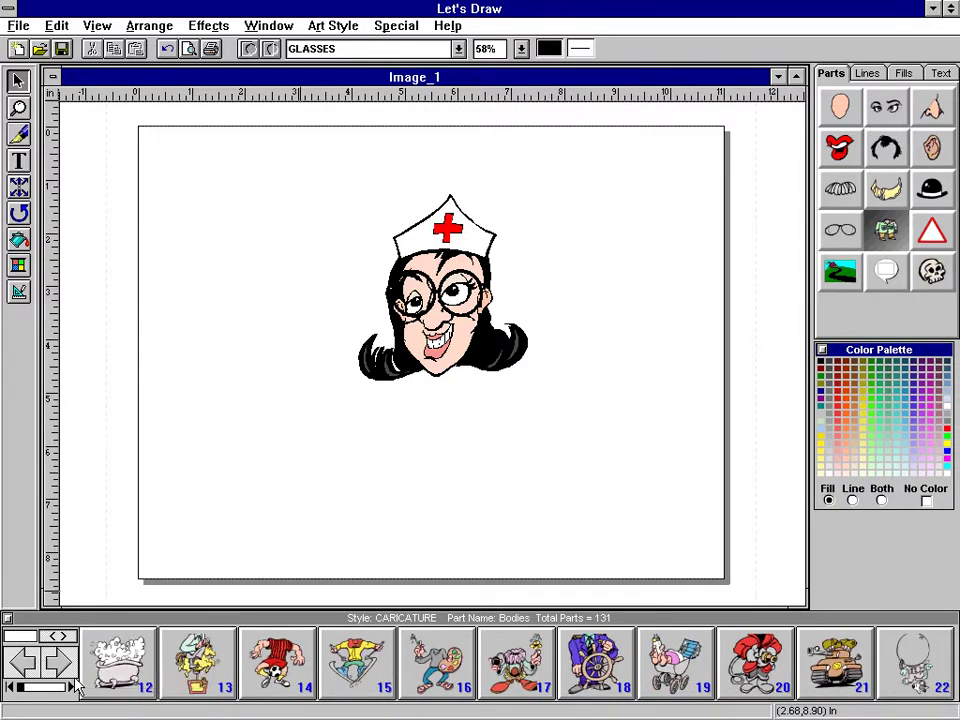
left_click(72, 680)
left_click(72, 680)
left_click(72, 680)
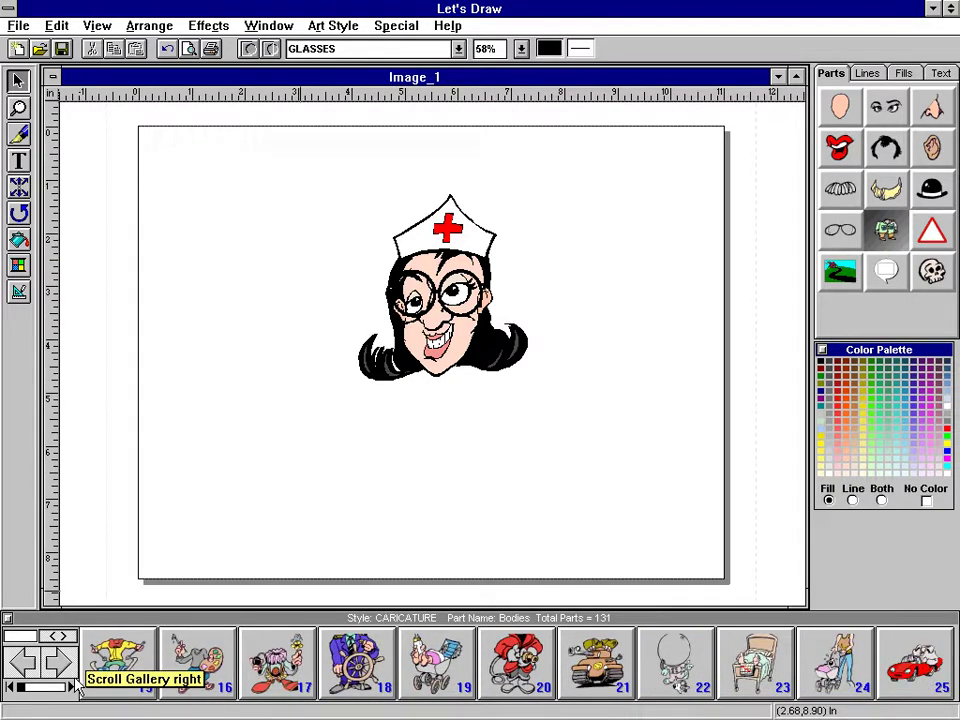
left_click(72, 680)
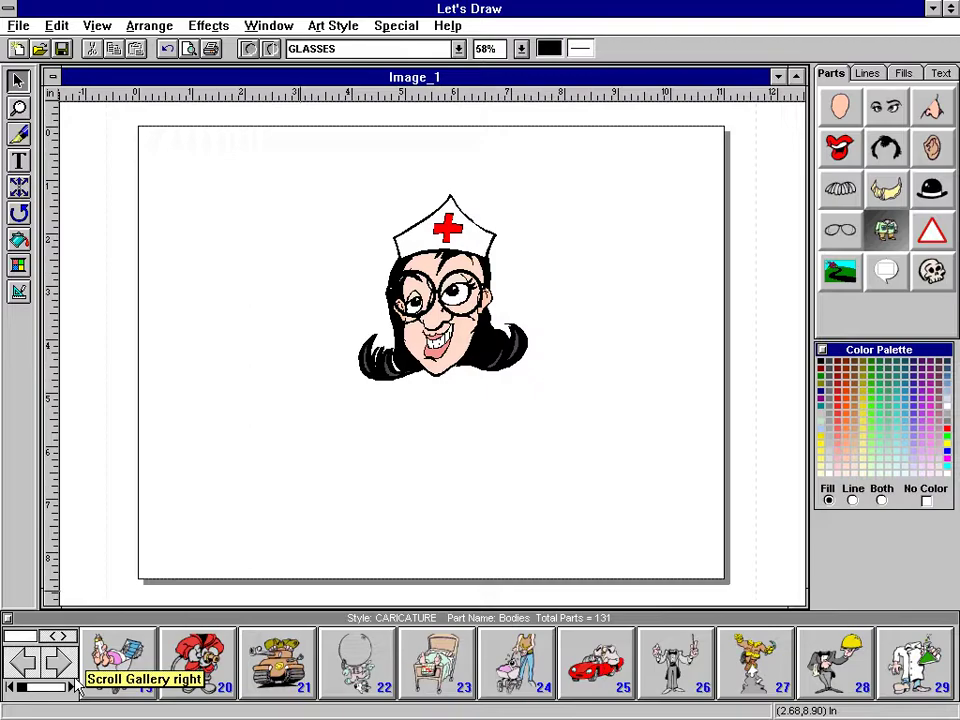
left_click(72, 680)
left_click(72, 680)
left_click(72, 680)
left_click(72, 680)
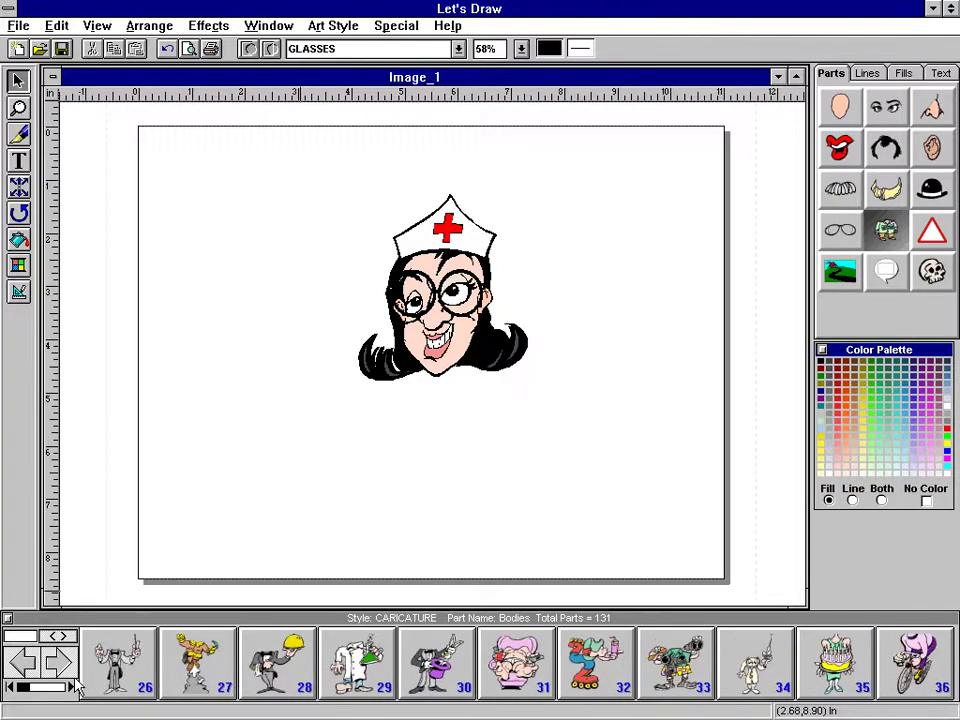
left_click(72, 680)
left_click(700, 678)
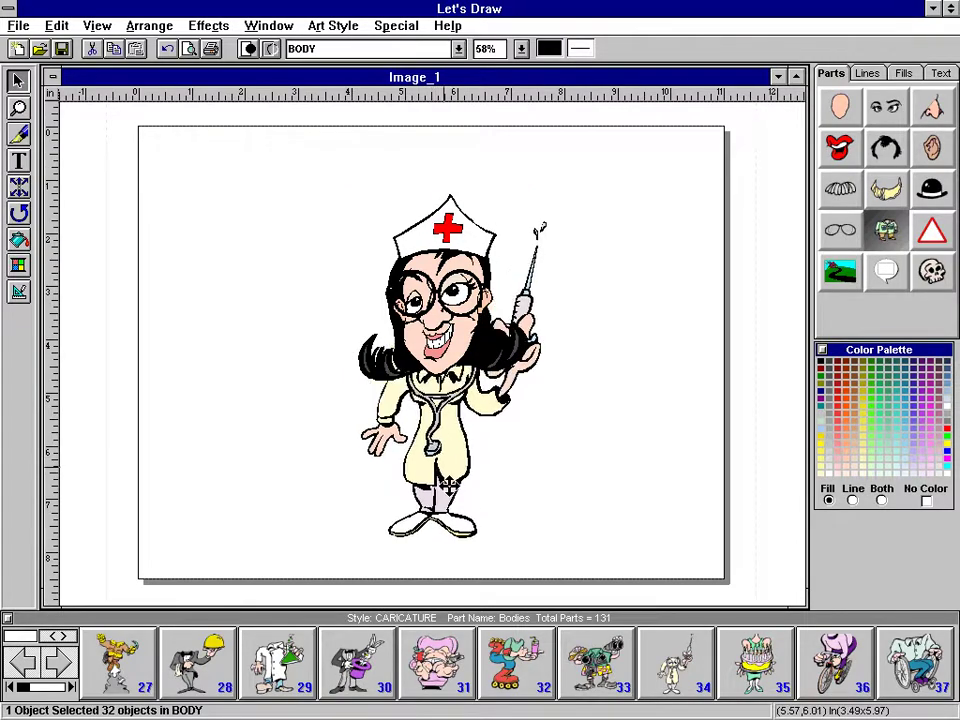
left_click_drag(443, 487, 437, 481)
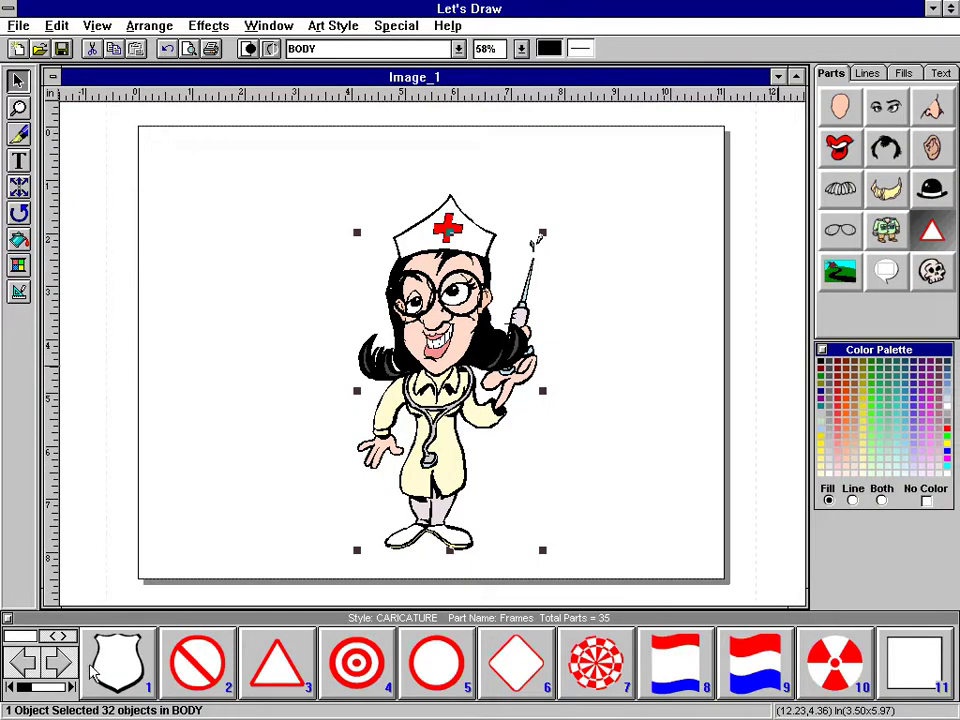
- Look through the Caricature frames up to number 35 and add the waving red, white and blue flag, number 9
left_click(60, 665)
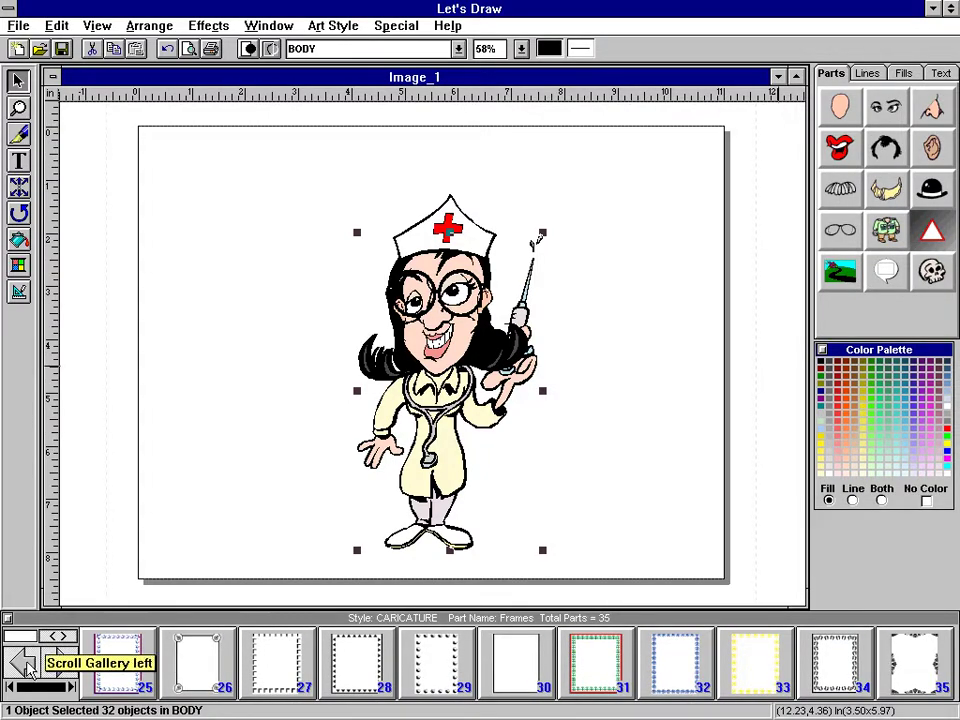
left_click(30, 665)
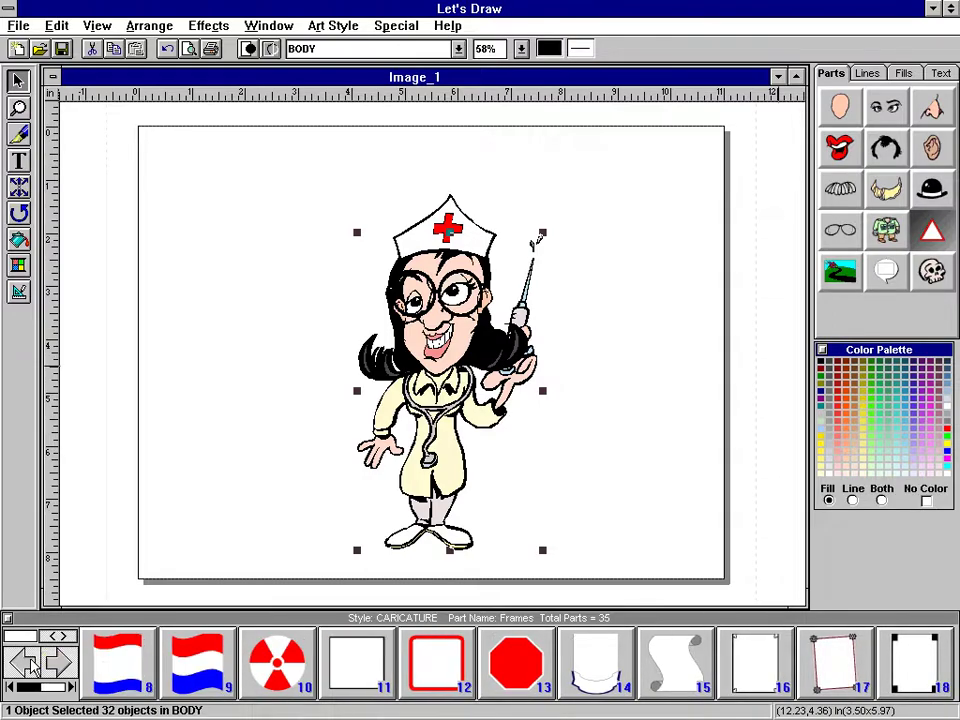
left_click(293, 657)
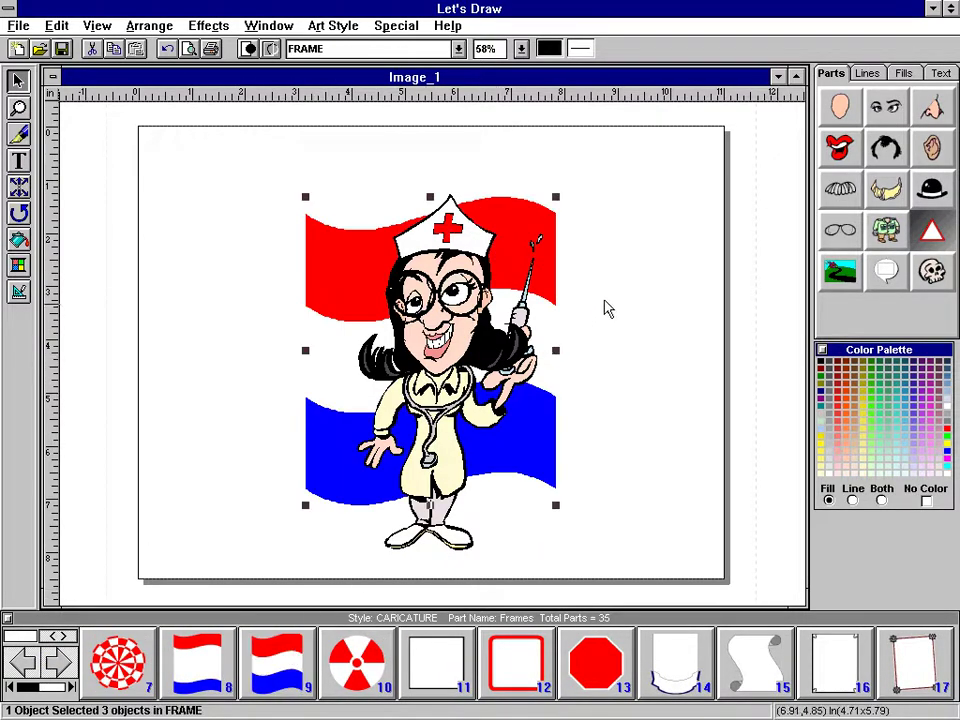
- Shrink the flag to about 1.36 by 1.67 inches and place it in the empty area left of the nurse
left_click_drag(557, 197, 395, 393)
left_click_drag(325, 445, 240, 437)
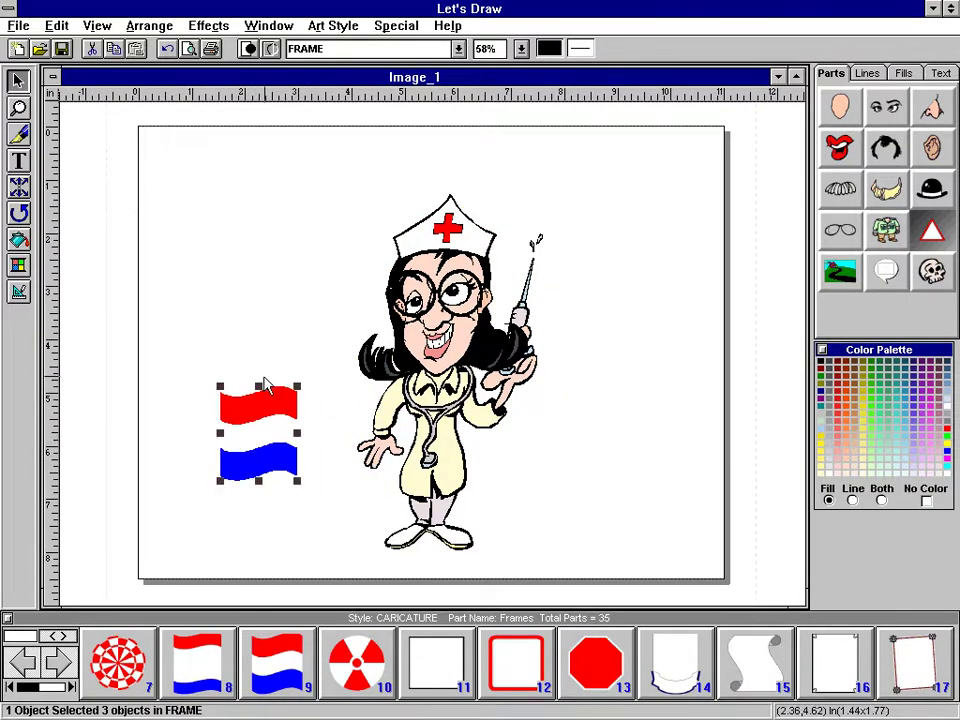
mouse_move(299, 387)
left_mouse_down()
mouse_move(302, 403)
mouse_move(313, 392)
mouse_move(295, 392)
left_mouse_up()
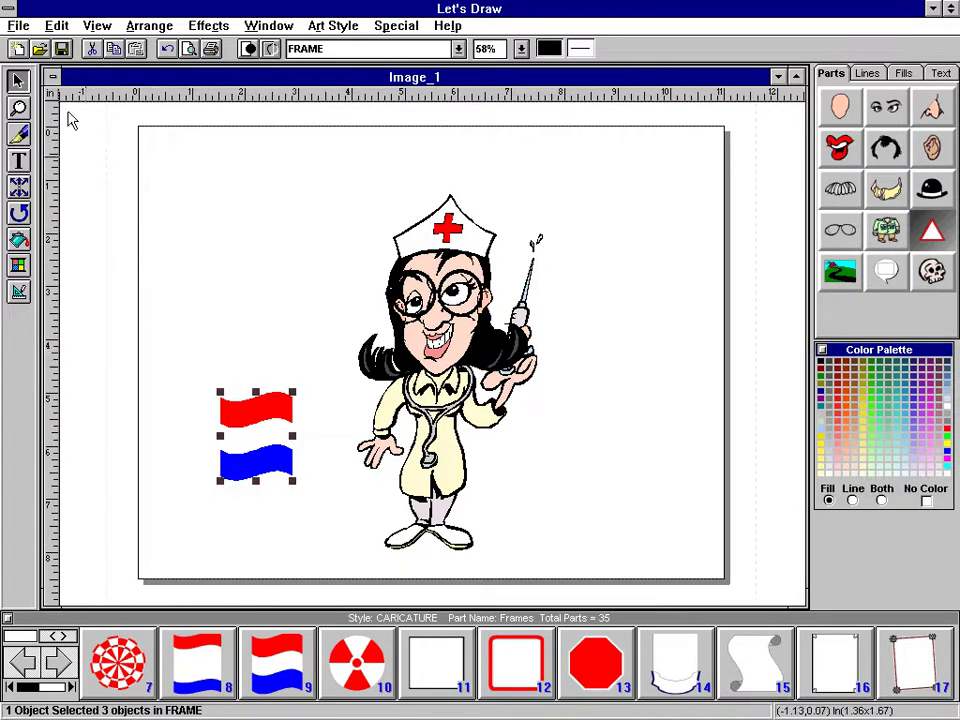
left_click(55, 27)
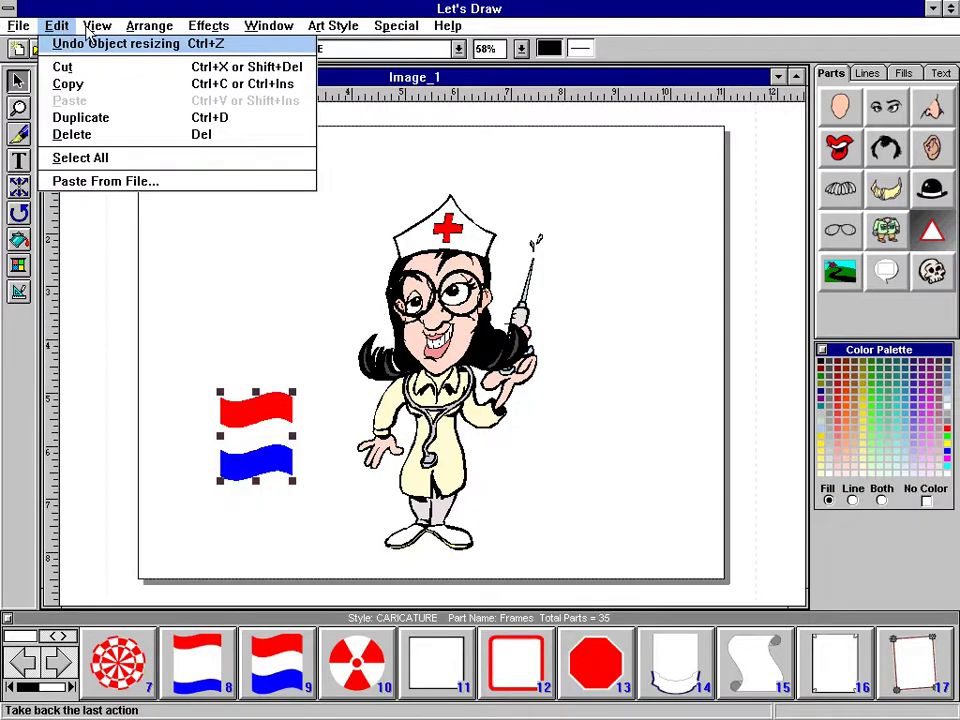
left_click(92, 27)
left_click(148, 26)
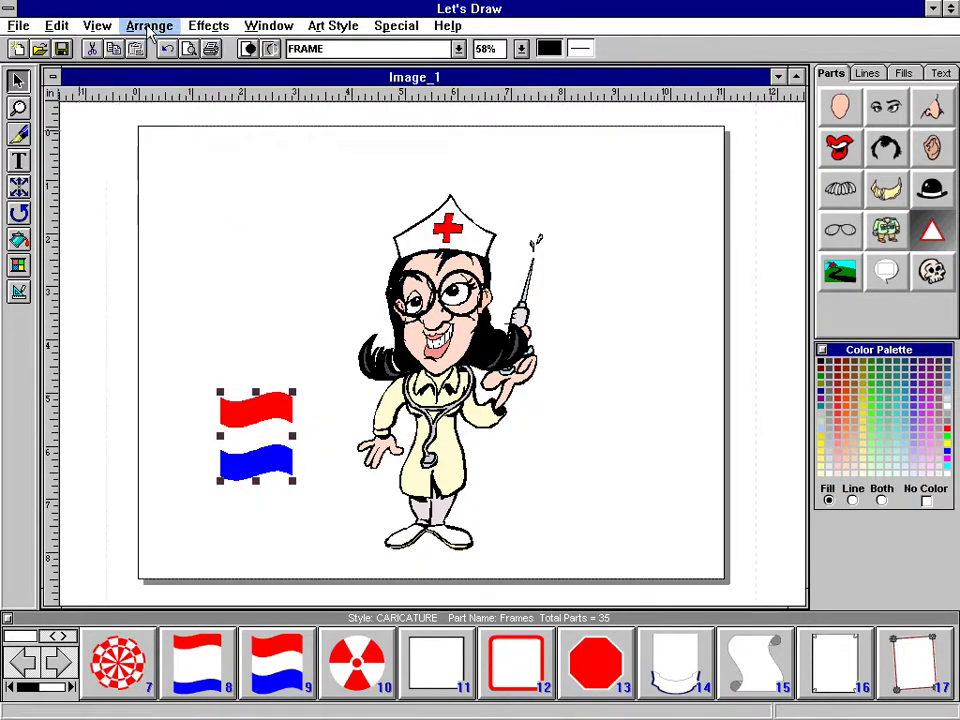
left_click(226, 28)
left_click(280, 27)
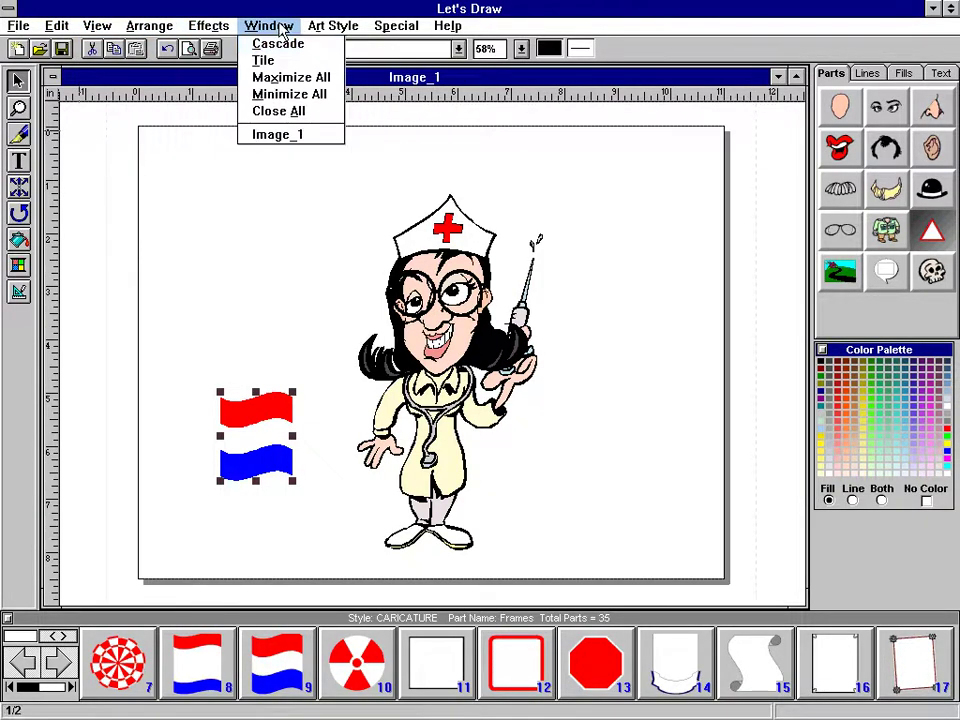
left_click(350, 28)
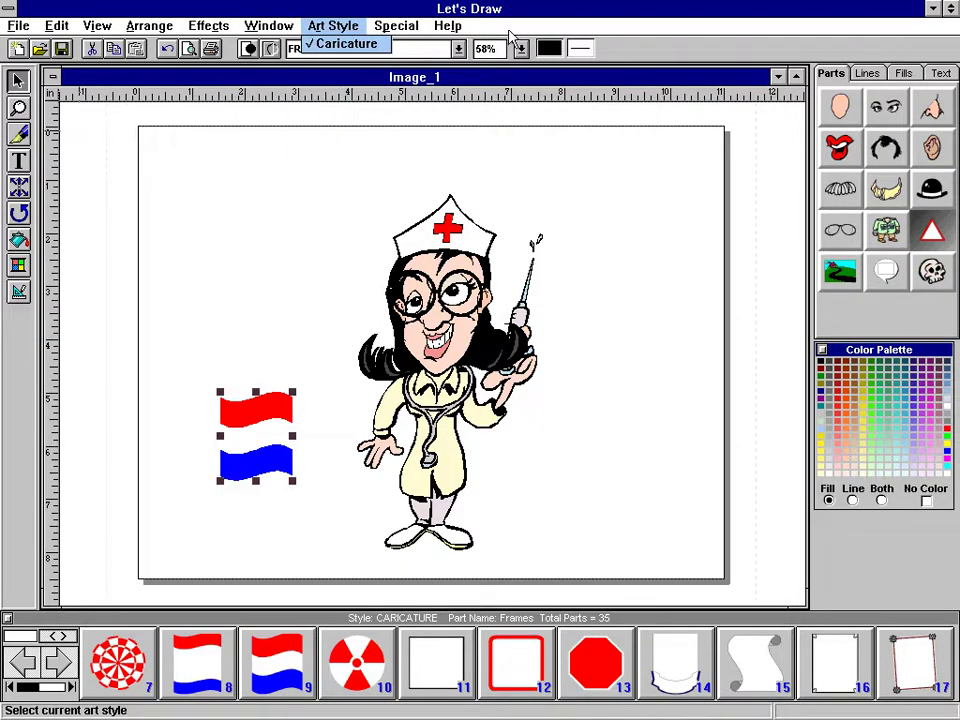
left_click(633, 307)
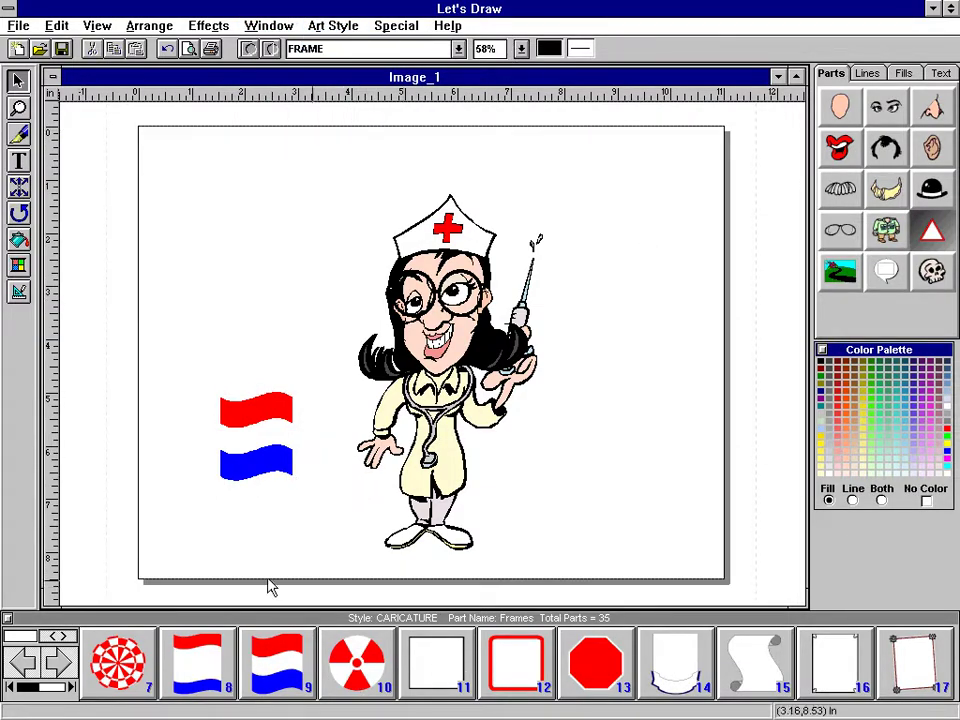
- Look over the Caricature frames from number 1 to 35 again and move the flag to the page's upper-right corner
left_click(22, 663)
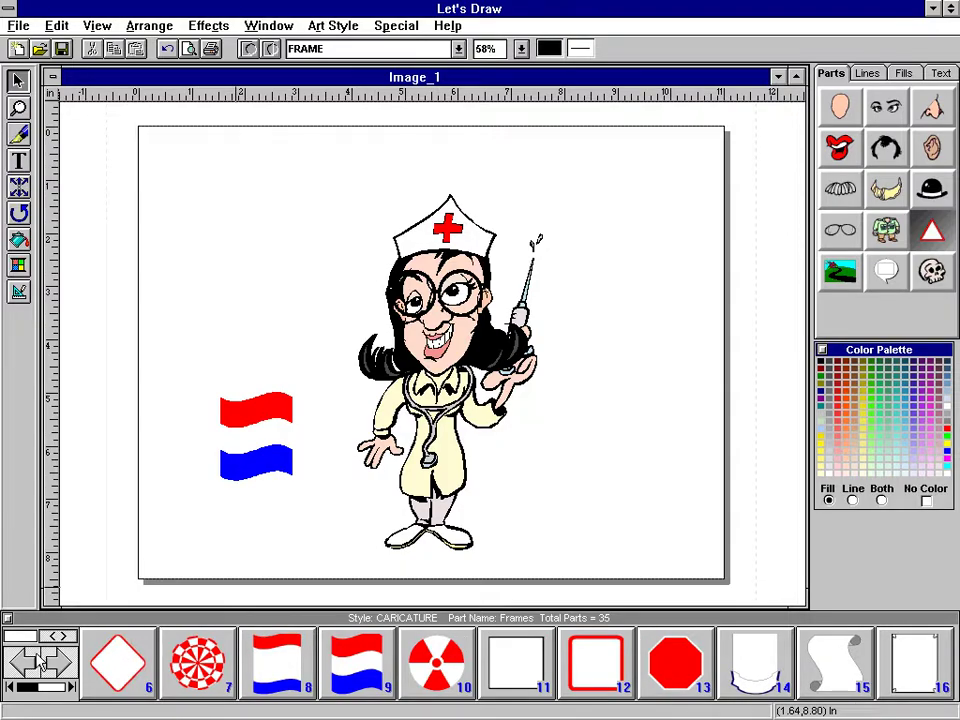
left_click(22, 663)
left_click(22, 663)
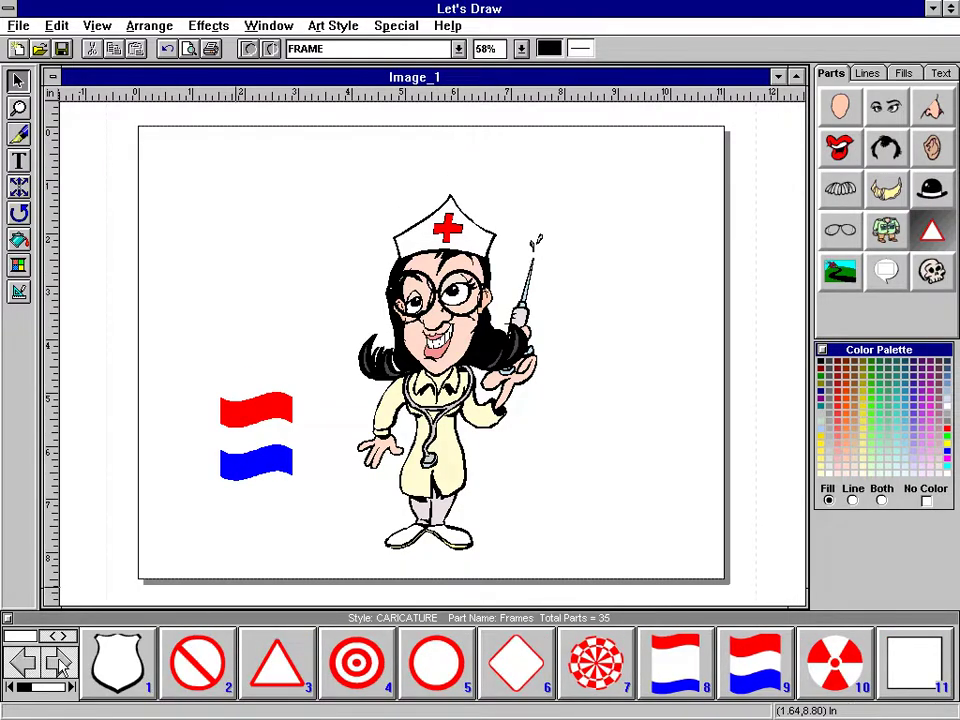
left_click(58, 663)
left_click(58, 663)
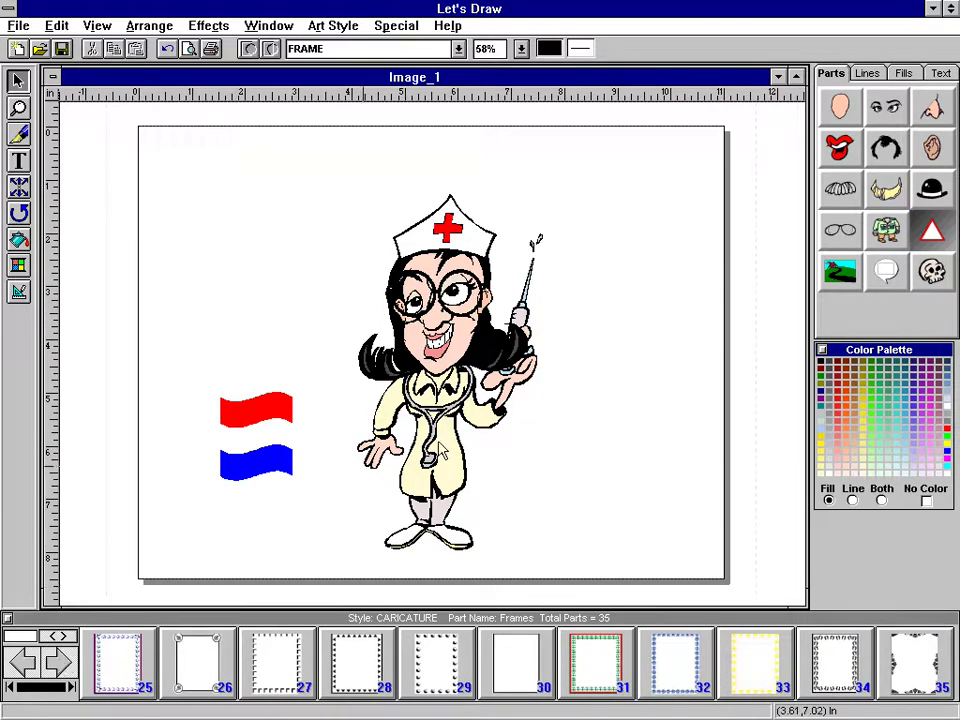
left_click_drag(257, 476, 662, 200)
- Add the office with desk and window, number 5, from the Caricature backgrounds behind the nurse
left_click(840, 278)
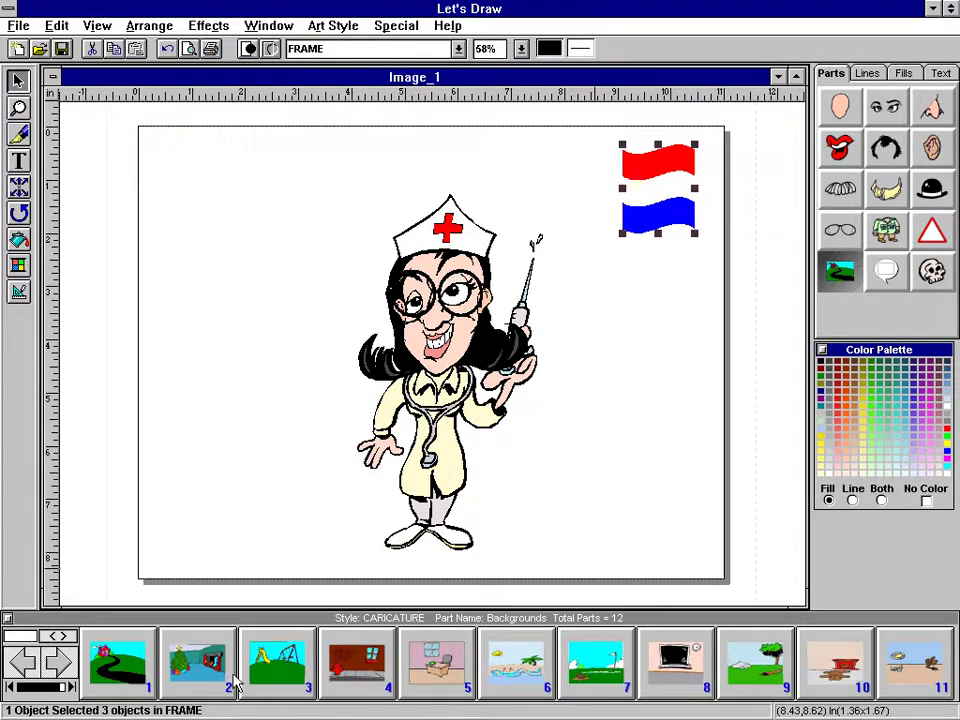
left_click(72, 675)
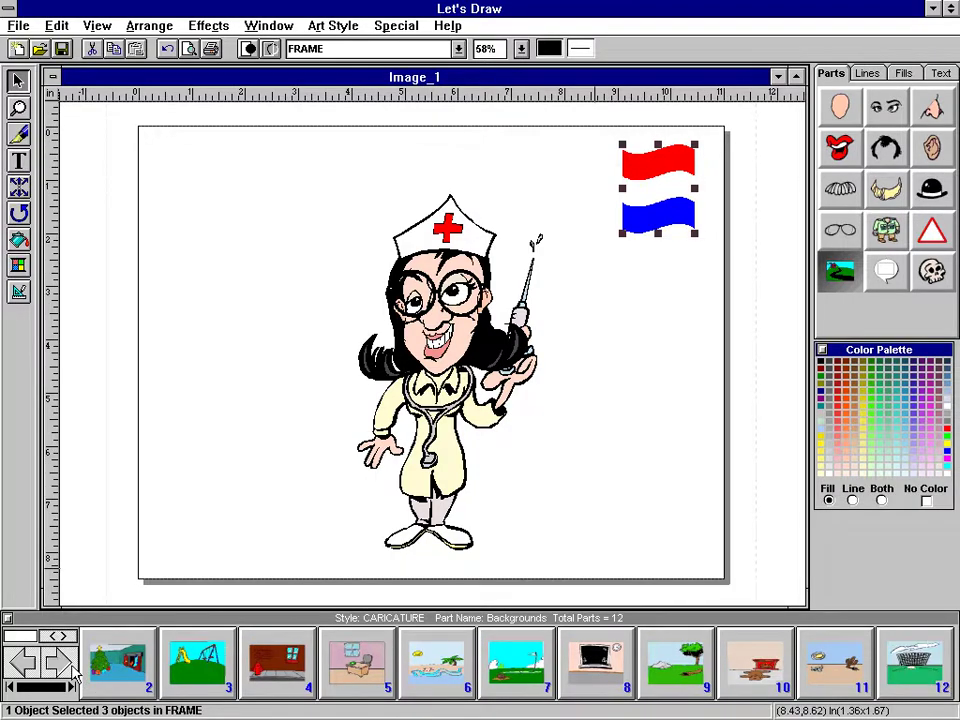
double_click(340, 685)
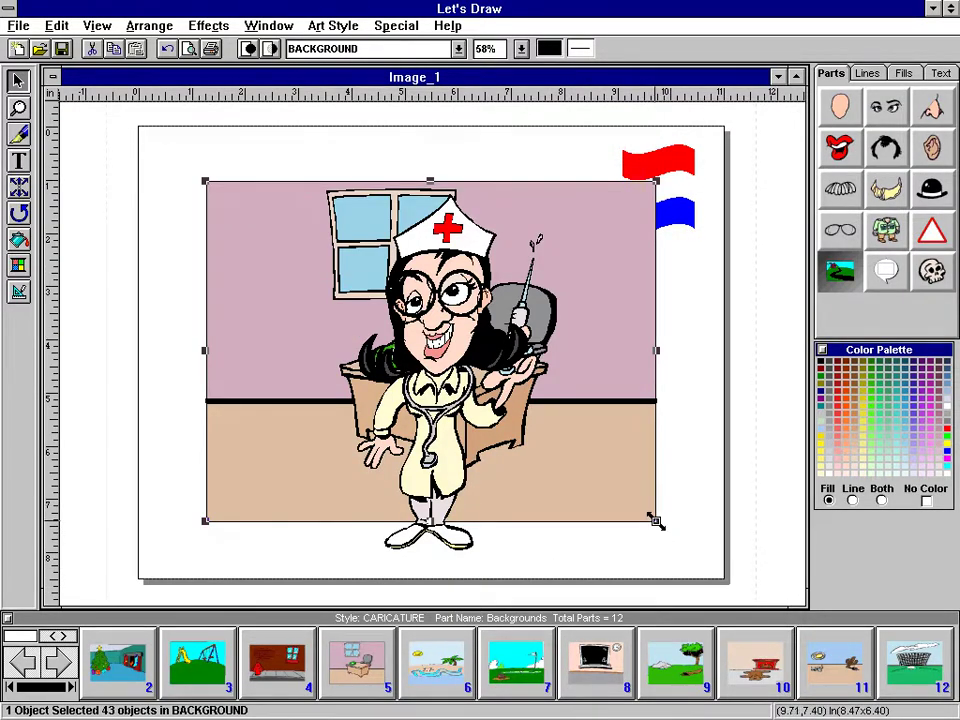
- Delete the flag and enlarge the office background to about 11.38 by 8.60 inches so it covers the whole page
left_click(686, 182)
left_click_drag(686, 182, 735, 584)
key("Delete")
left_click(652, 518)
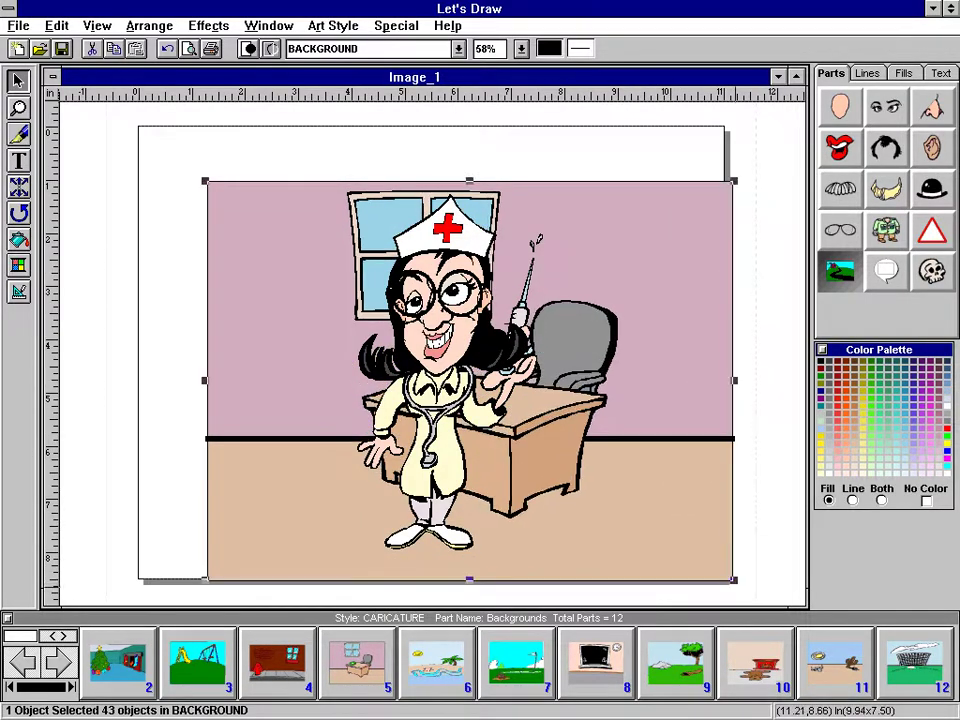
left_click_drag(204, 182, 122, 122)
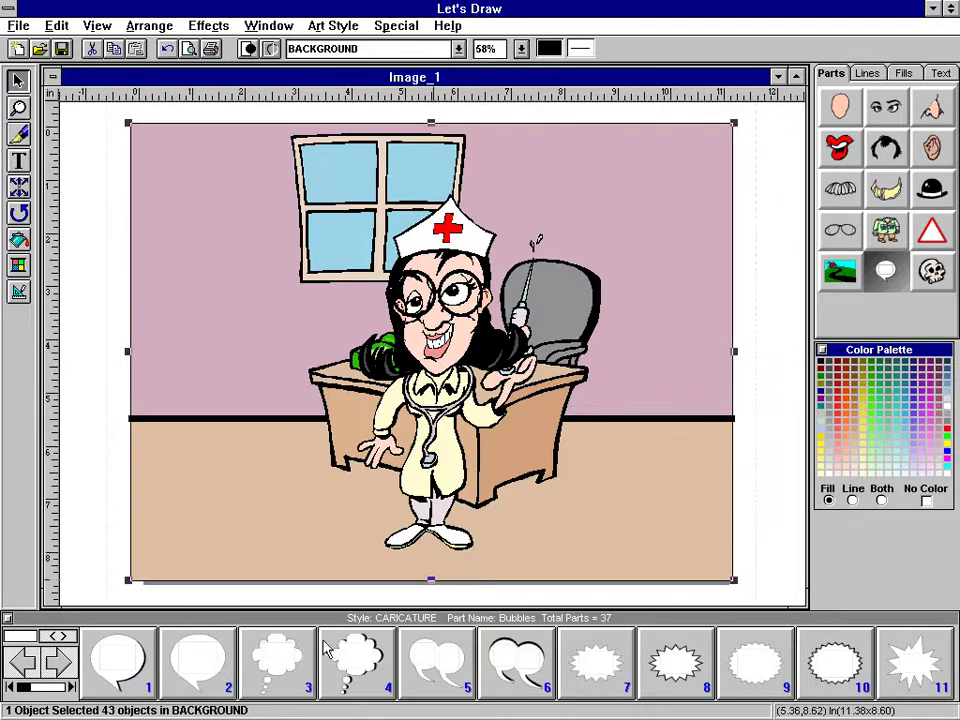
- Add the shadowed speech bubble, number 1, above and left of the nurse's head and look through the Caricature bubbles up to number 37
left_click(135, 683)
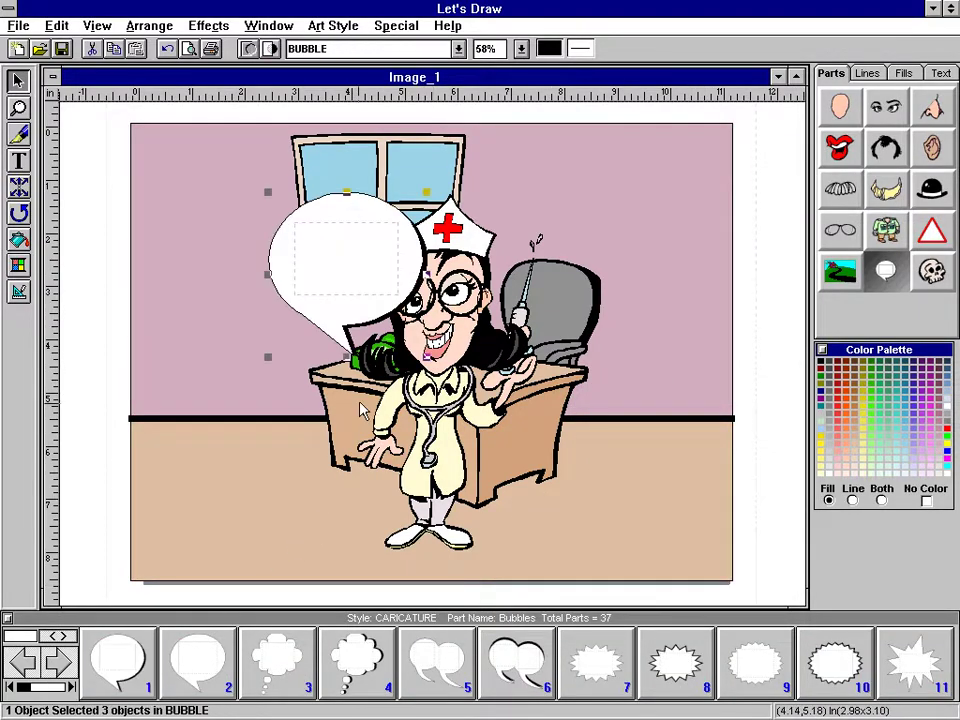
left_click_drag(317, 319, 338, 247)
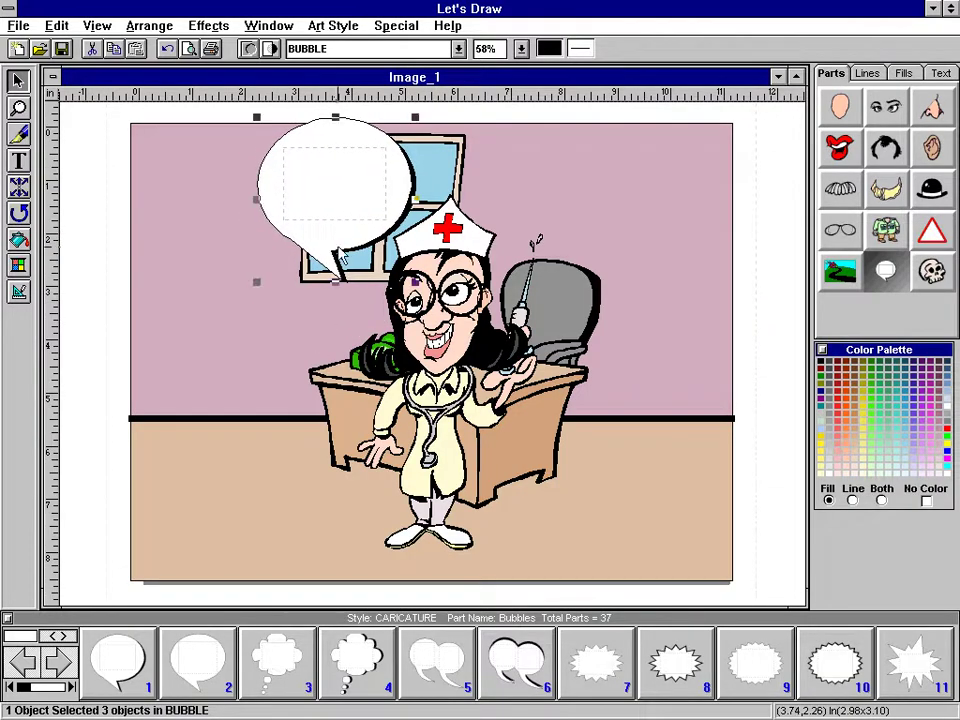
left_click(940, 281)
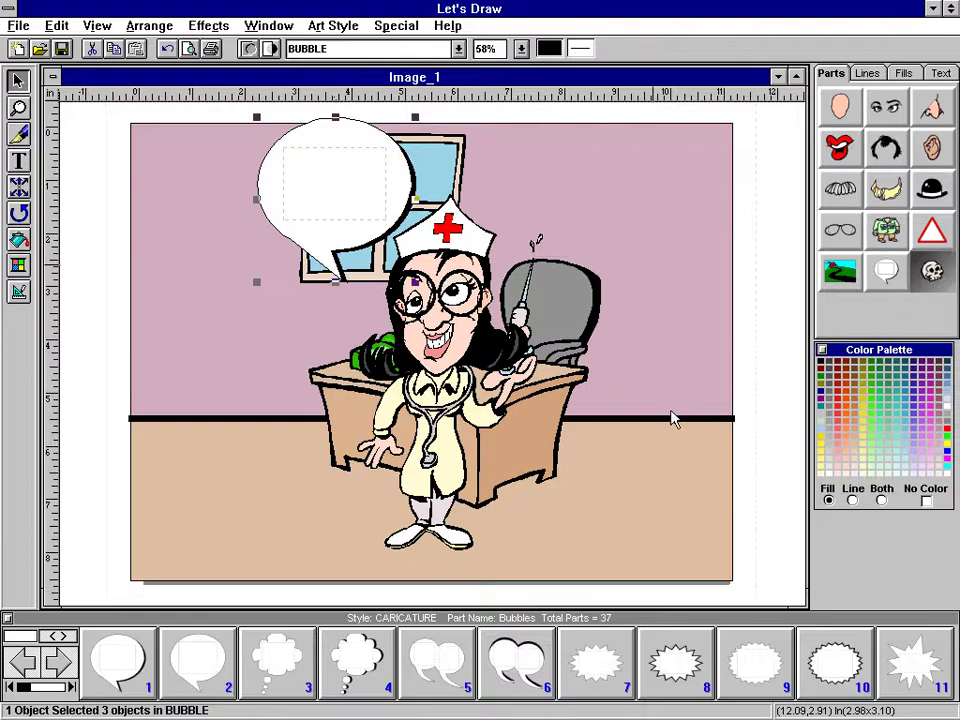
left_click(895, 268)
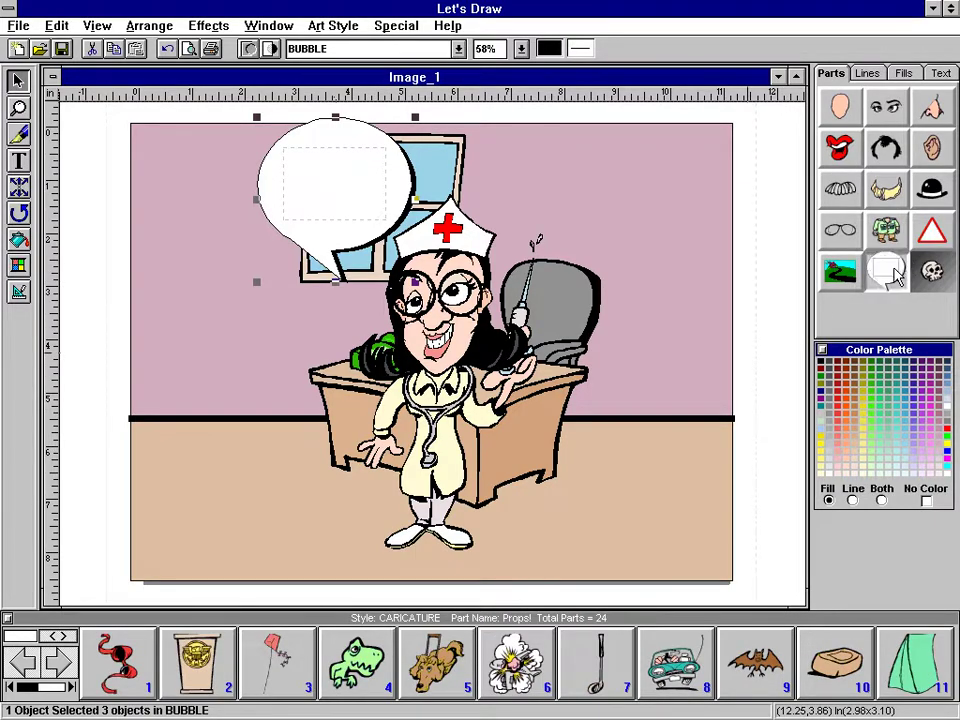
left_click(68, 670)
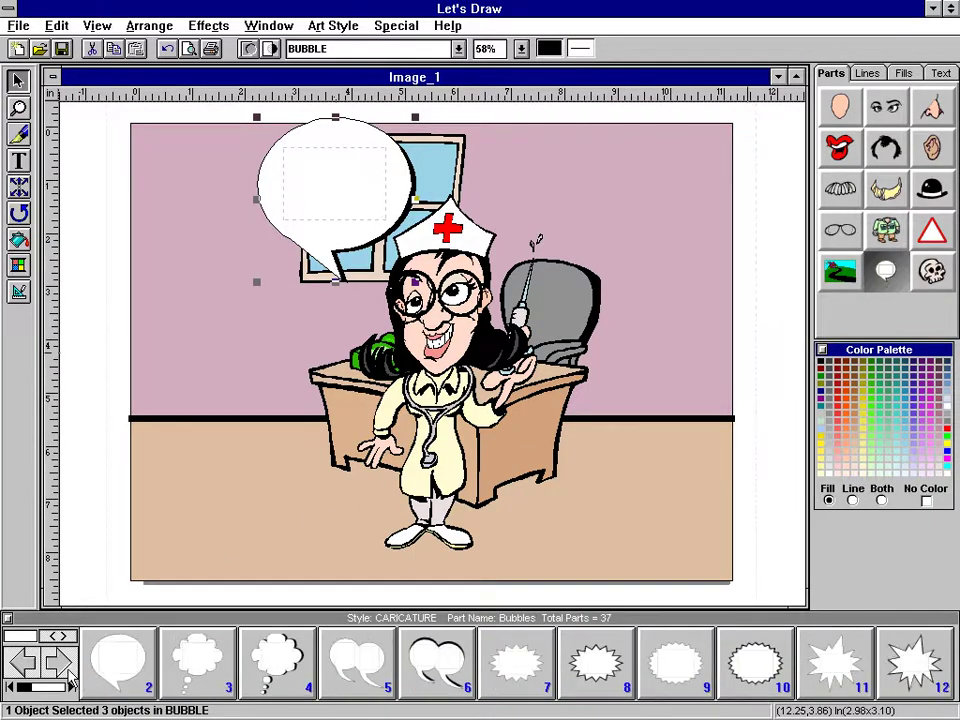
left_click(68, 670)
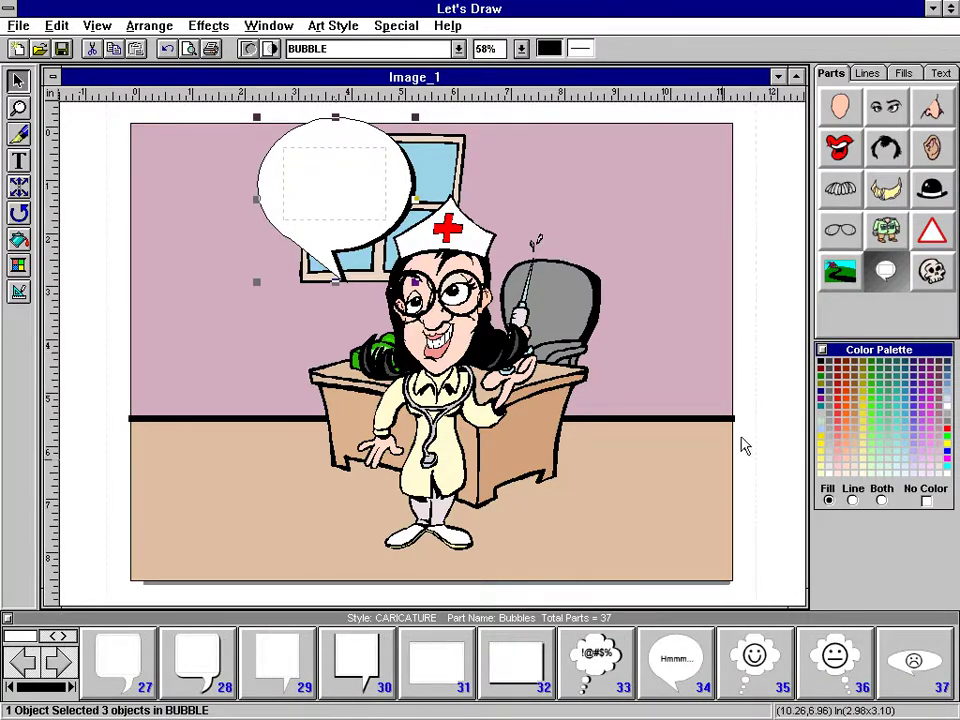
- Look through the Caricature props up to number 24 and place the adhesive bandage, number 24, inside the speech bubble
left_click(948, 271)
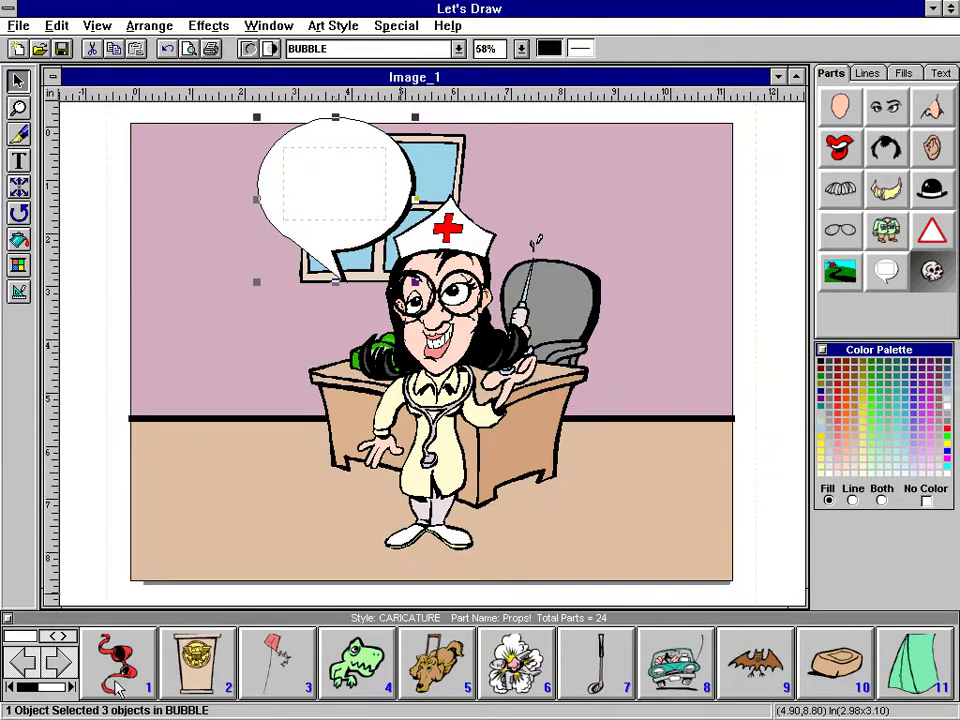
left_click(57, 662)
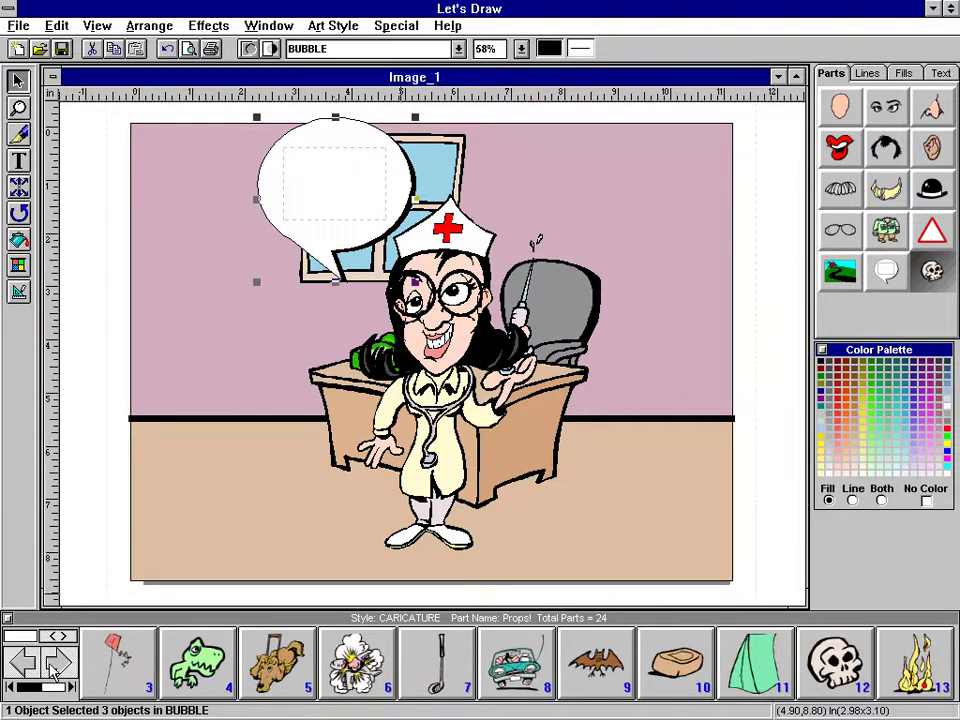
left_click(52, 666)
left_click(52, 666)
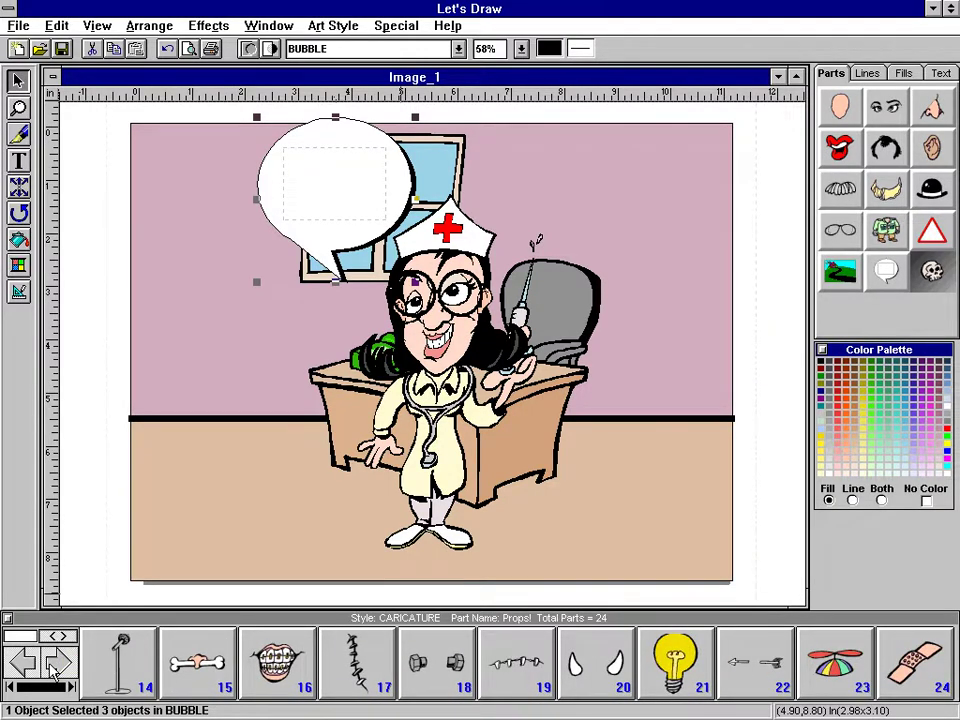
left_click(52, 668)
left_click(913, 680)
left_click_drag(428, 335, 338, 184)
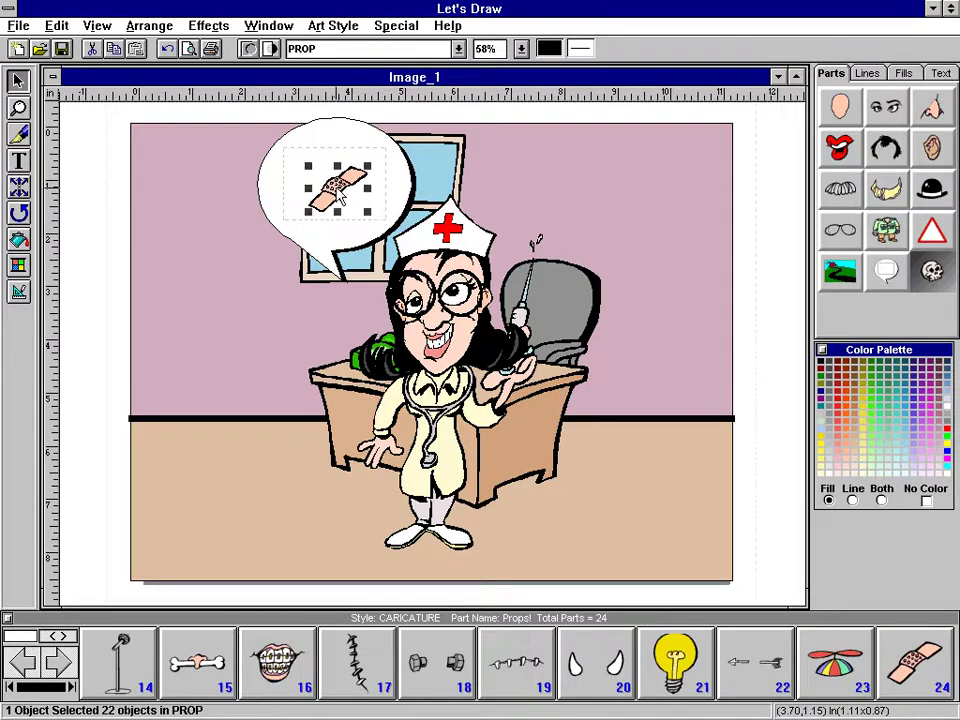
left_click(236, 446)
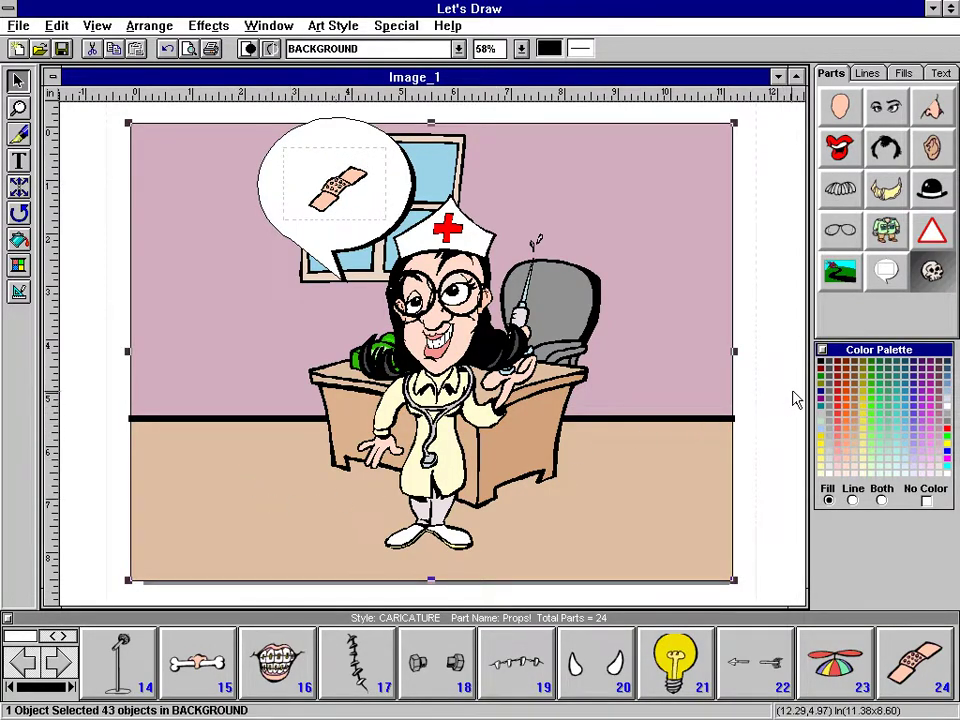
left_click(795, 398)
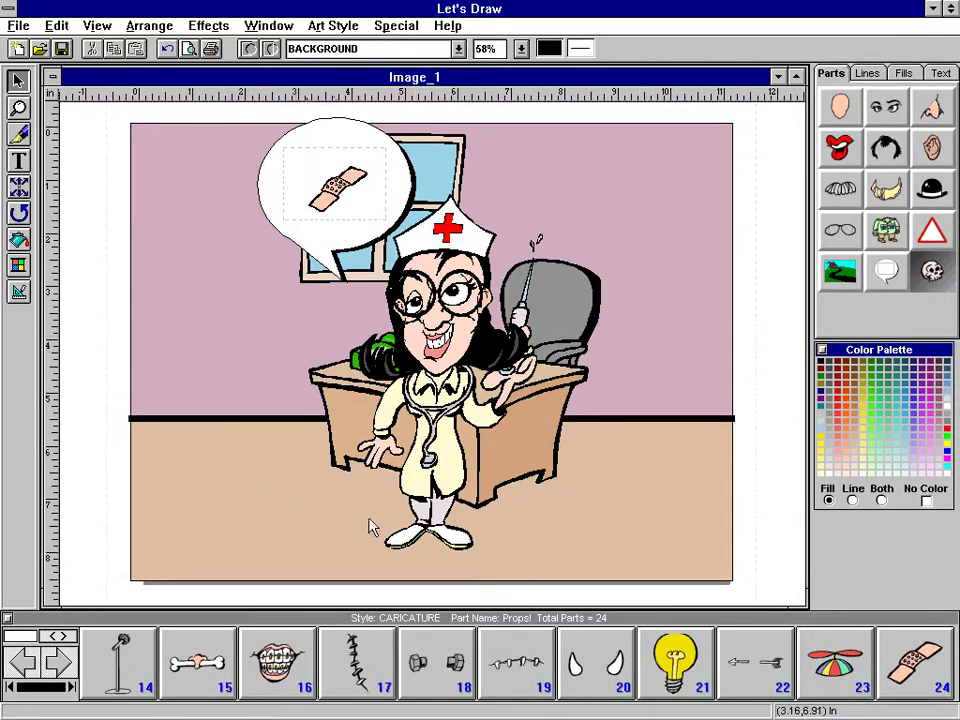
- Select all the objects in the picture and apply the Smooth effect to them
left_click(205, 26)
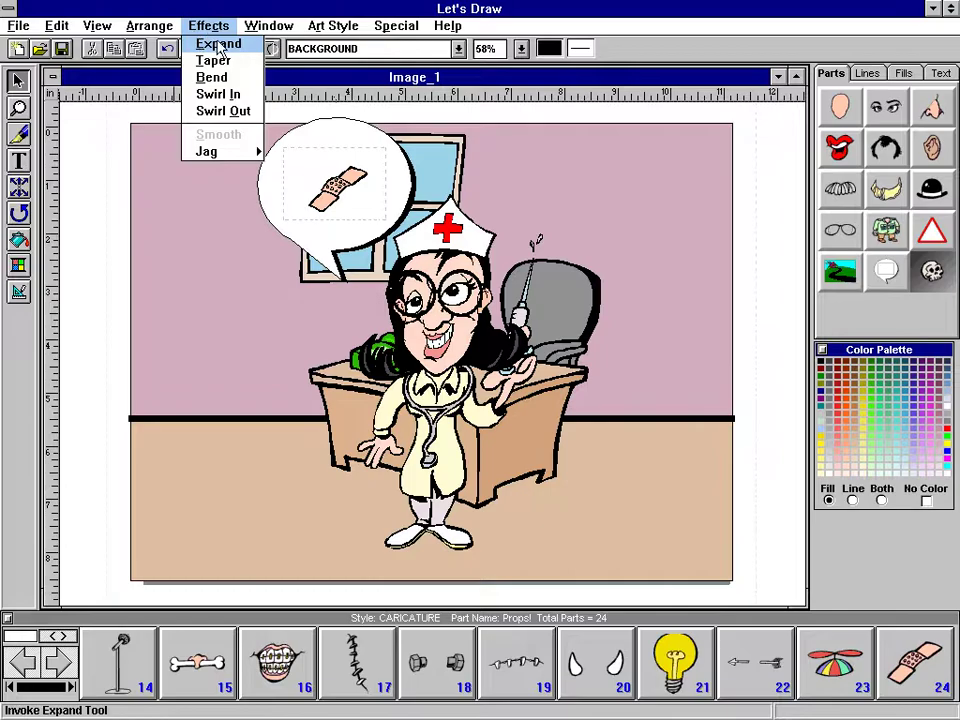
left_click(218, 44)
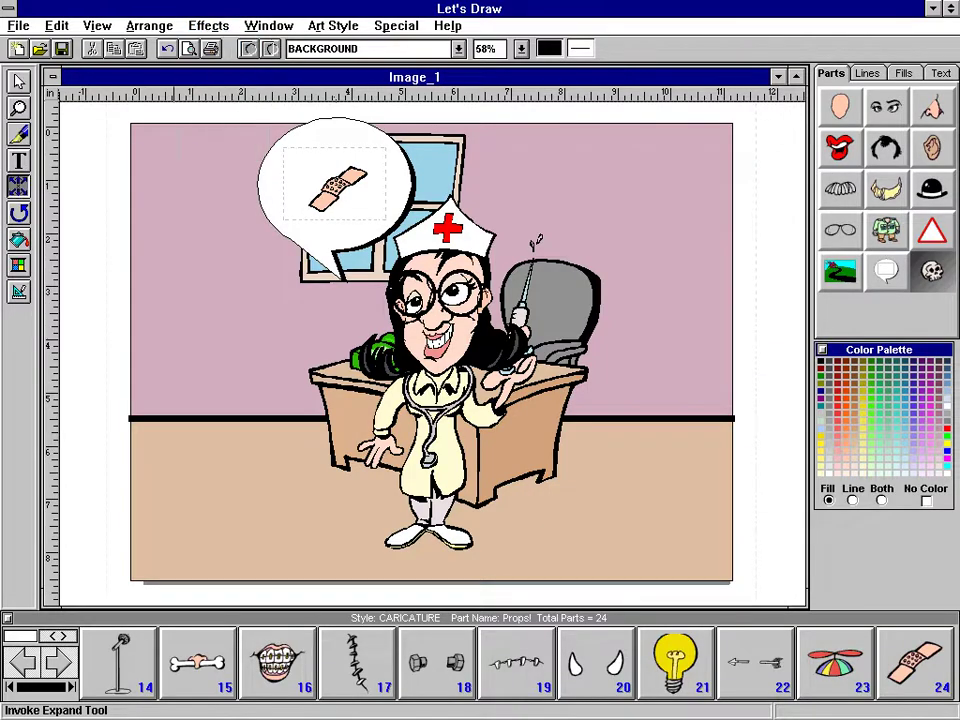
left_click(208, 26)
left_click(216, 77)
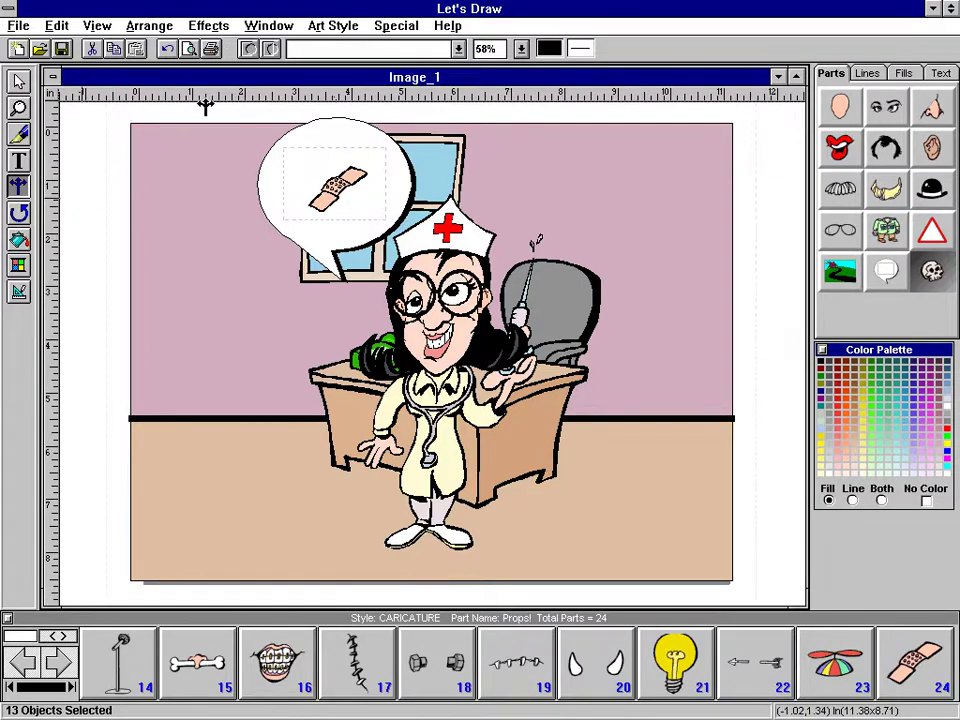
left_click(208, 26)
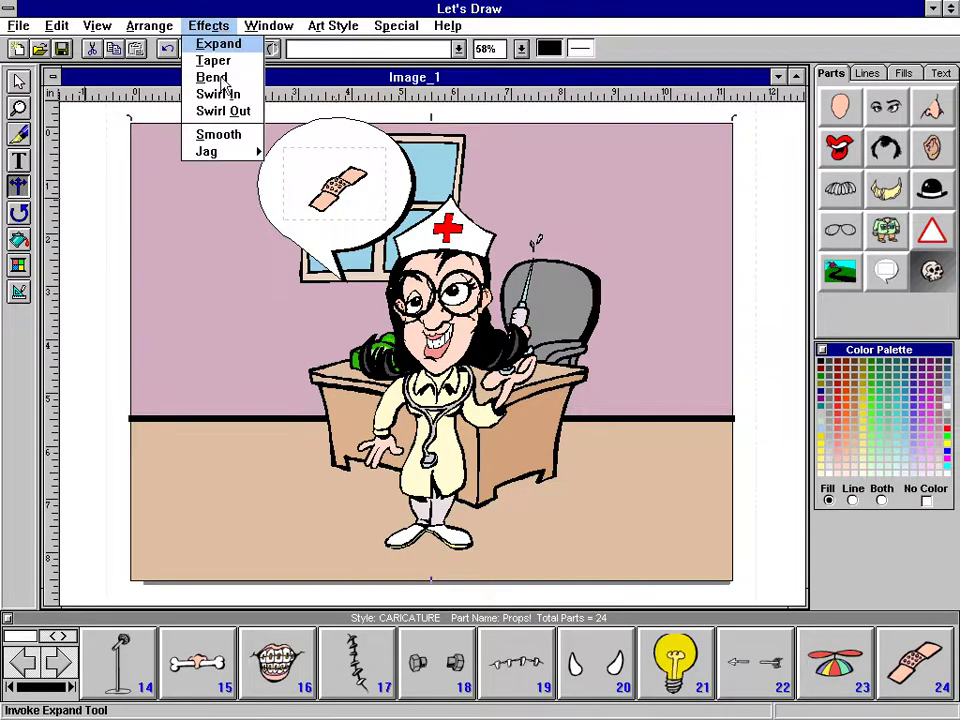
left_click(224, 94)
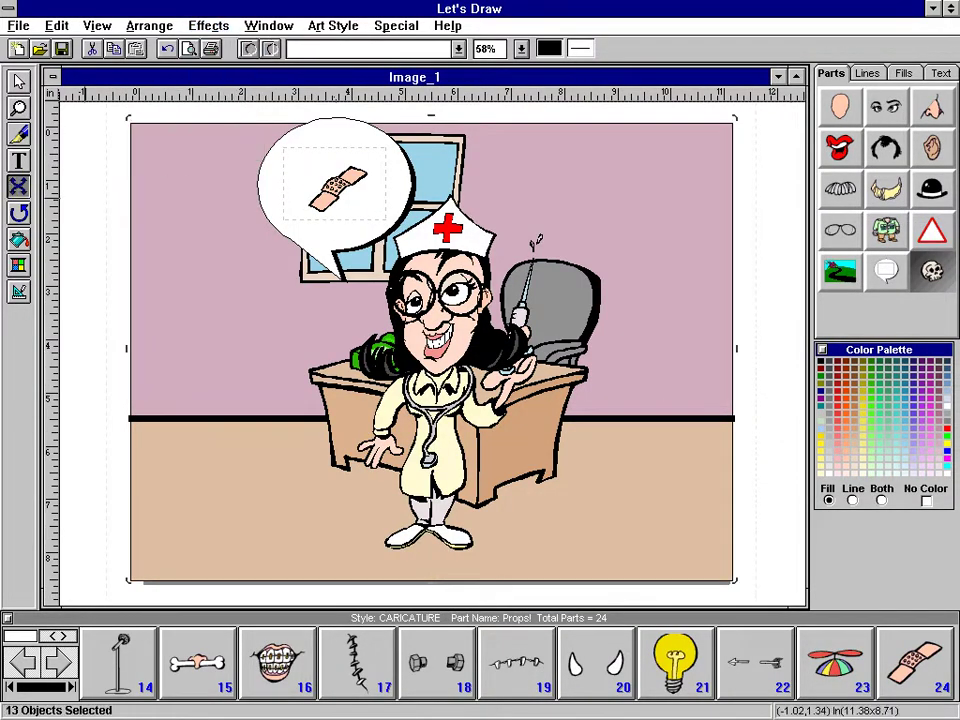
left_click(210, 26)
left_click(224, 132)
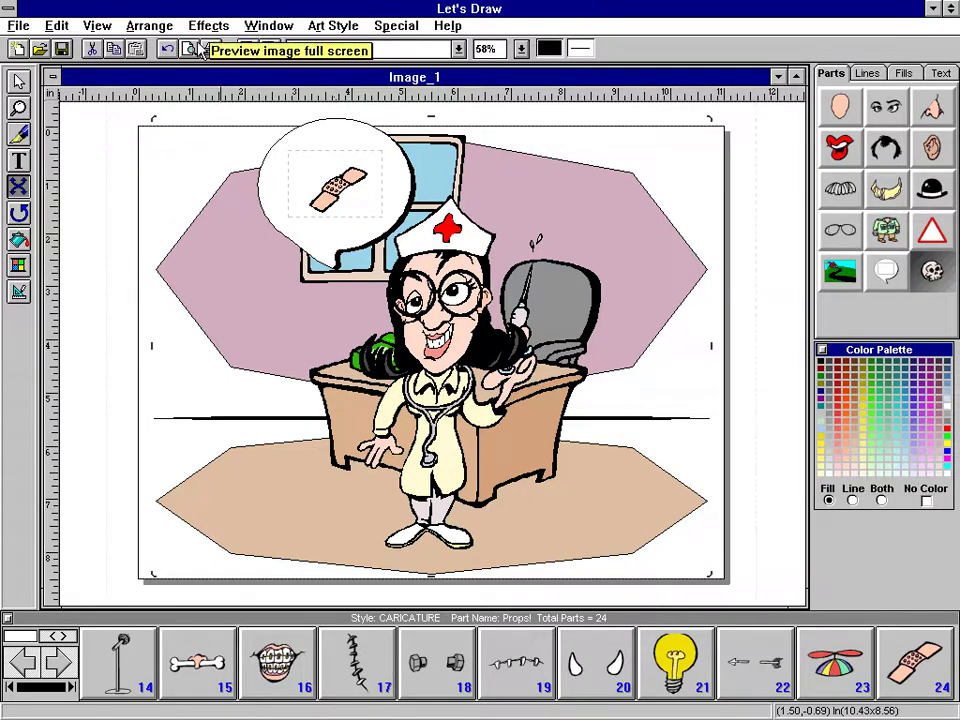
- Apply Swirl In to the whole picture around a point on the wall just left of the speech bubble
left_click(208, 26)
left_click(226, 96)
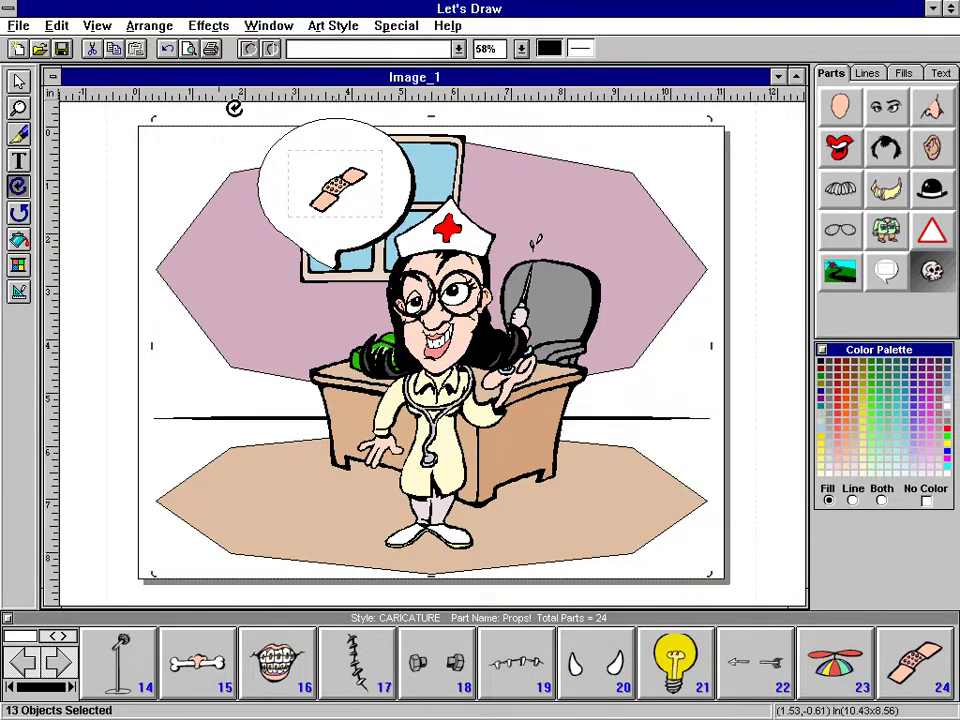
left_click(234, 160)
- Apply Swirl Out twice to the whole picture around a point on the wall below and left of the speech bubble
left_click(205, 26)
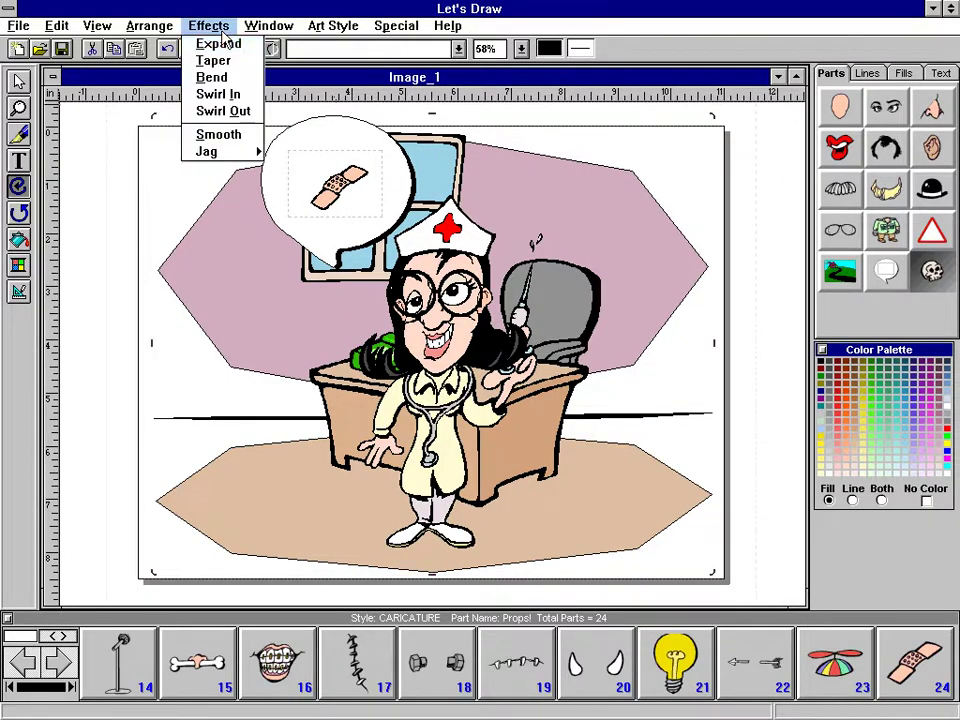
left_click(236, 113)
left_click(229, 259)
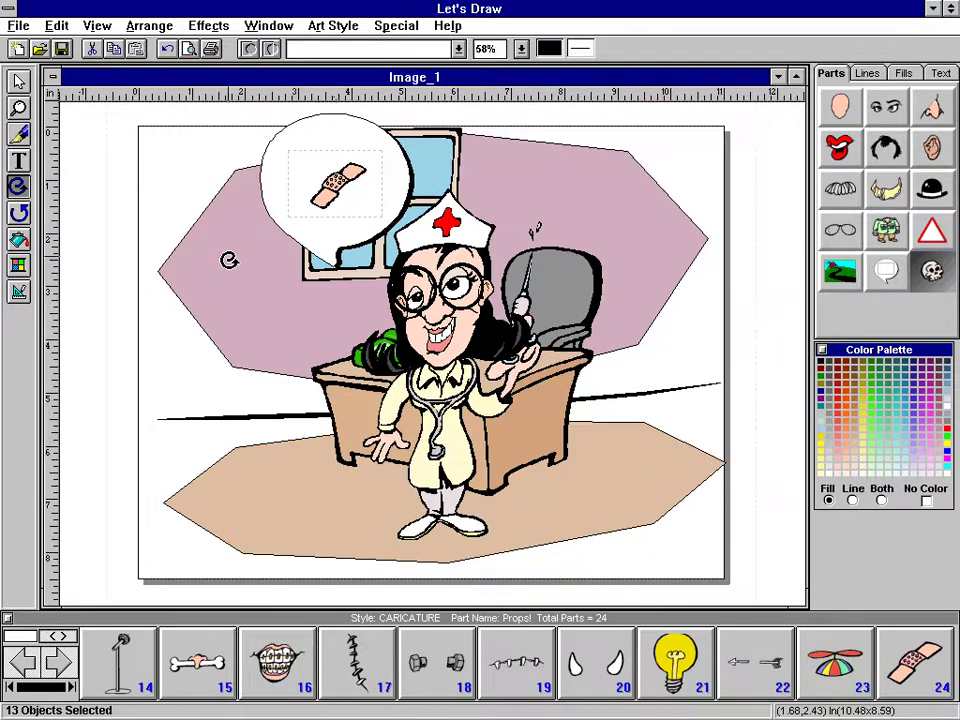
left_click(229, 259)
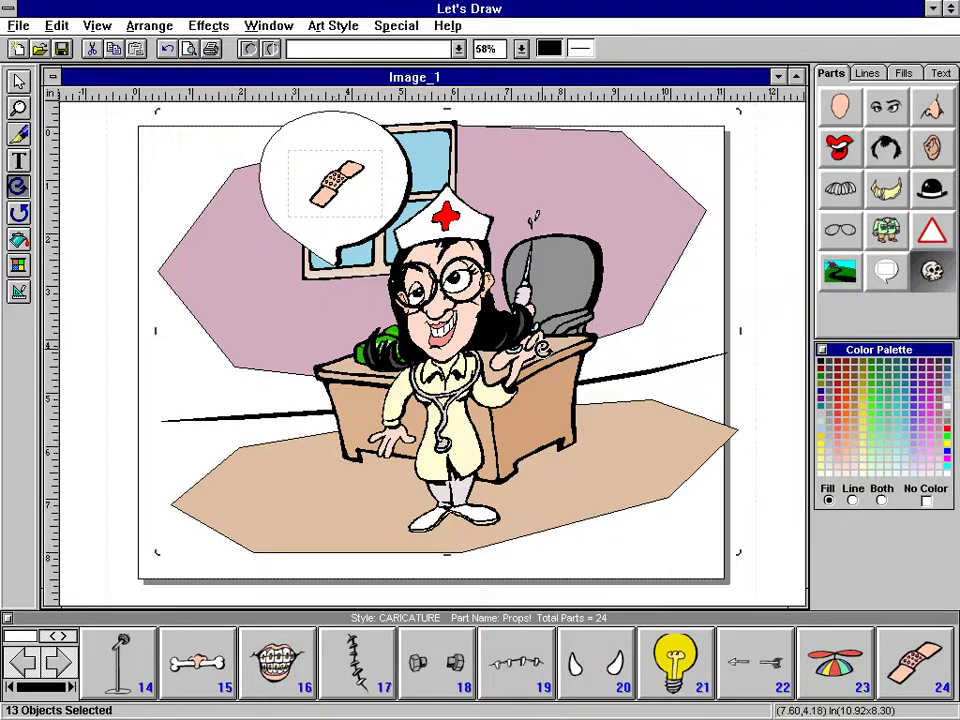
- Apply Swirl In again to the whole picture around a point on the wall left of the window
left_click(208, 26)
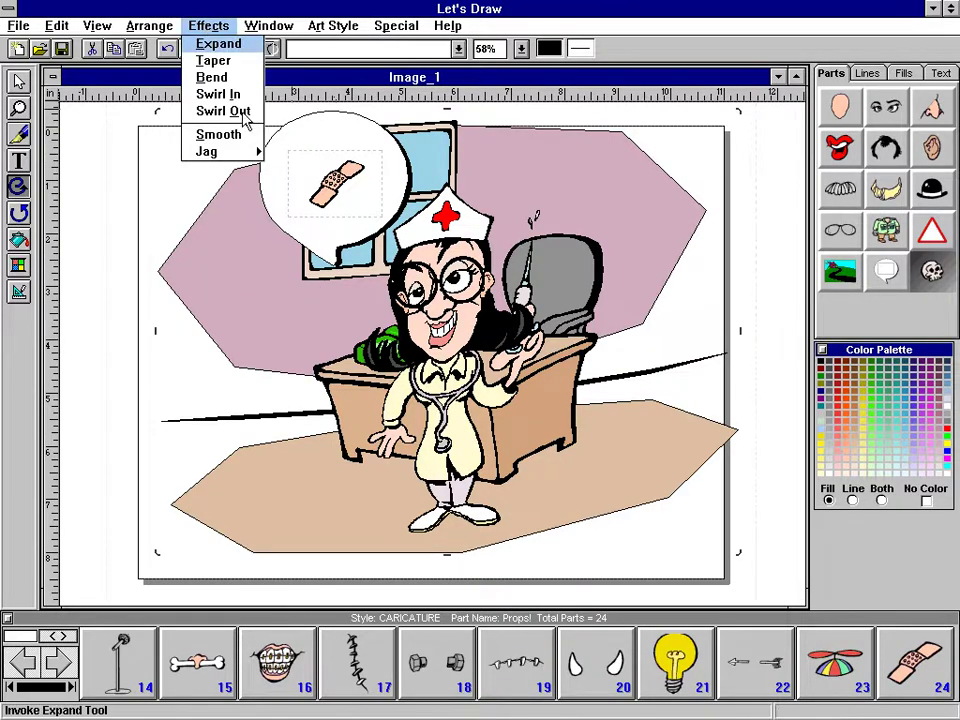
left_click(216, 94)
left_click(253, 270)
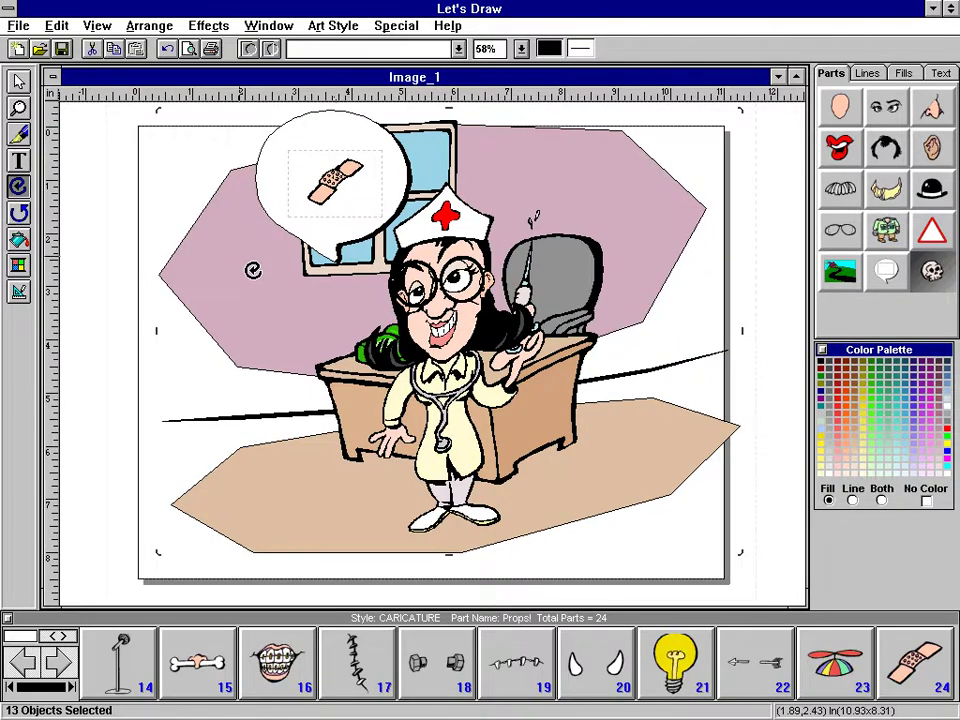
- Apply Jag effects twice to all the objects in the picture, starting with Jagged Edge
left_click(205, 26)
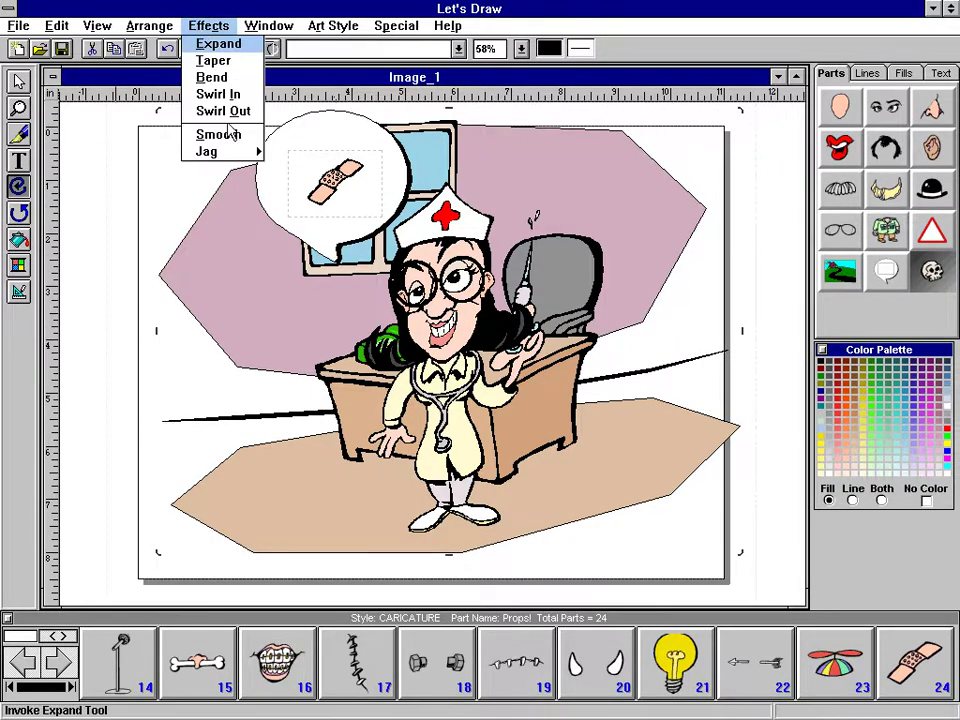
left_click(230, 155)
left_click(336, 152)
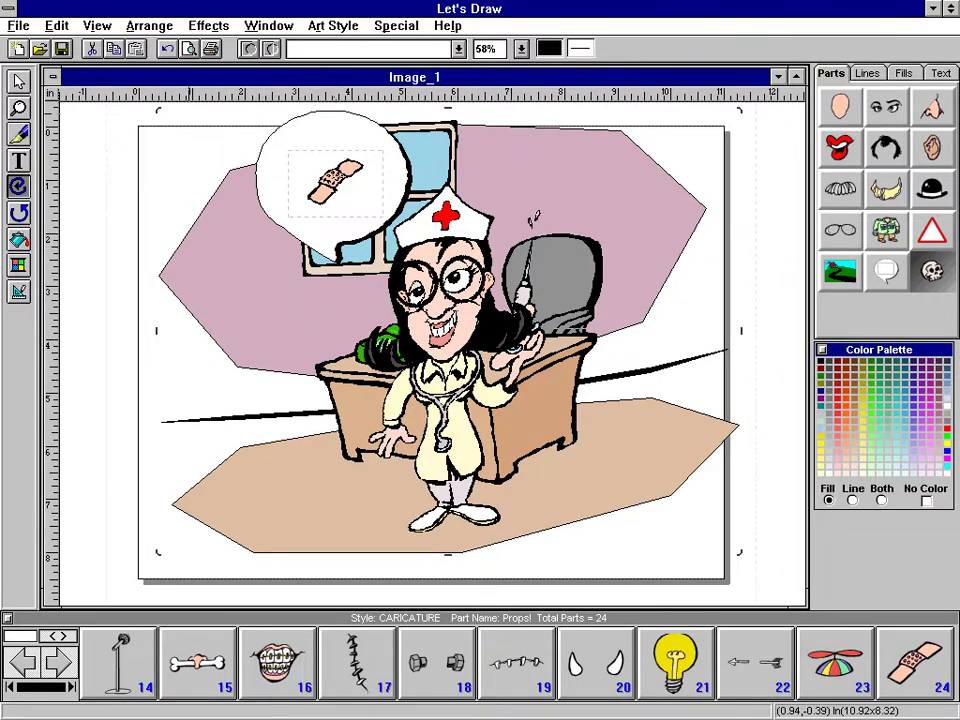
left_click(208, 25)
left_click(230, 150)
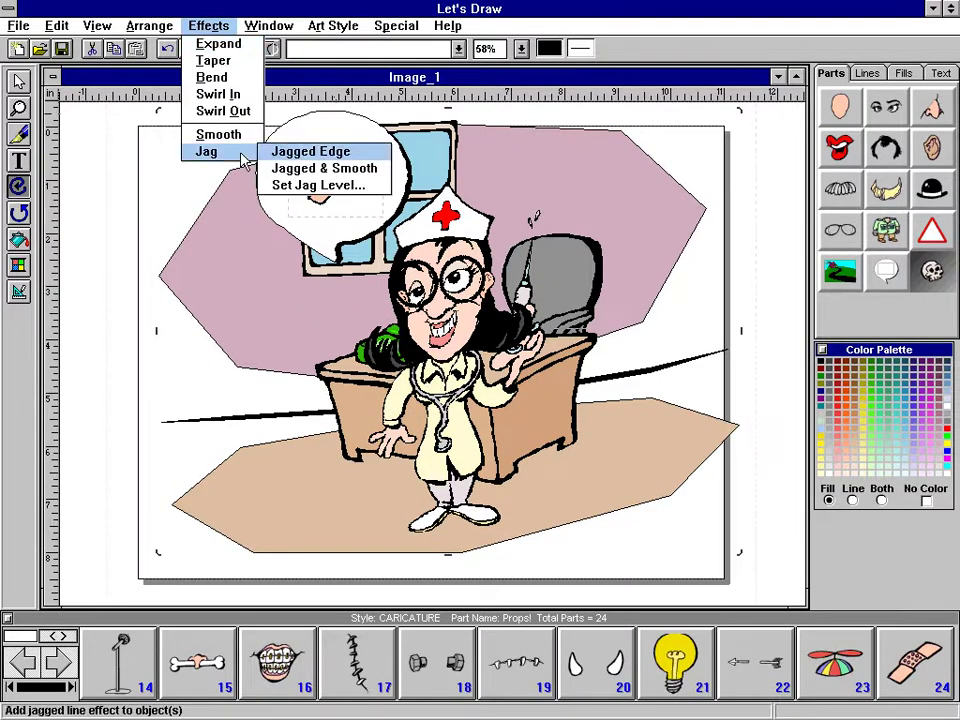
left_click(310, 150)
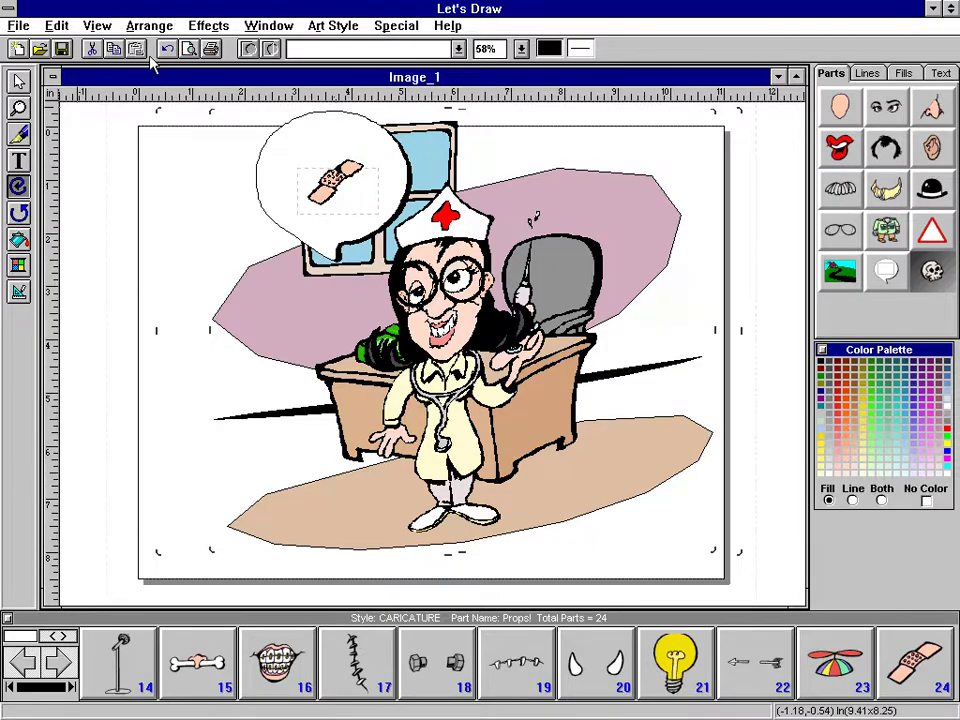
- Open the jag level settings, close the dialog and look at the view options
left_click(206, 26)
mouse_move(225, 151)
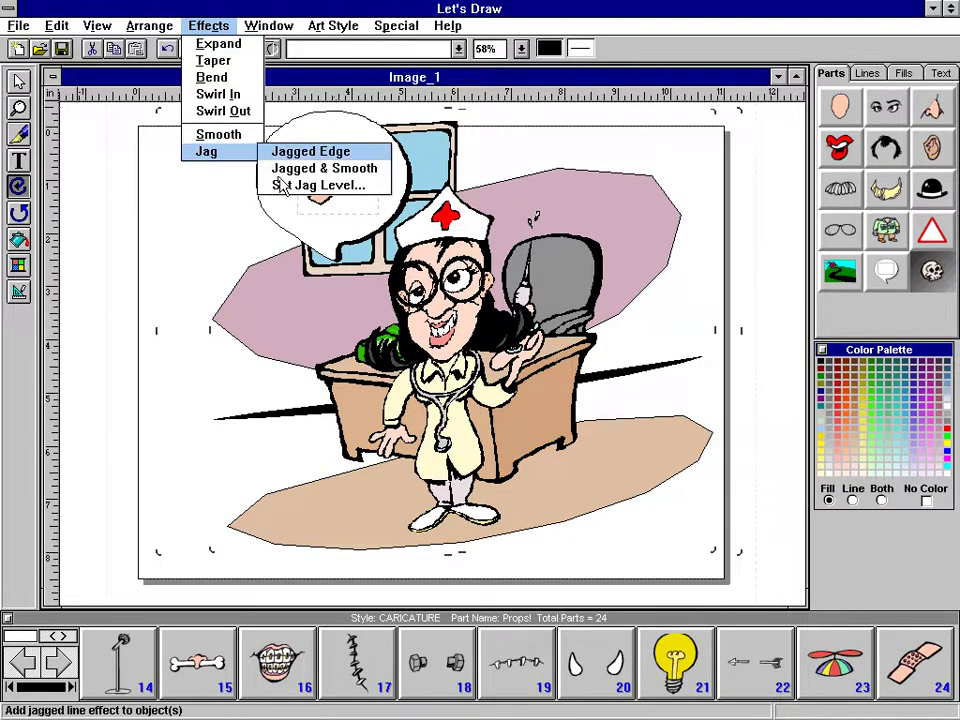
left_click(300, 186)
left_click(470, 406)
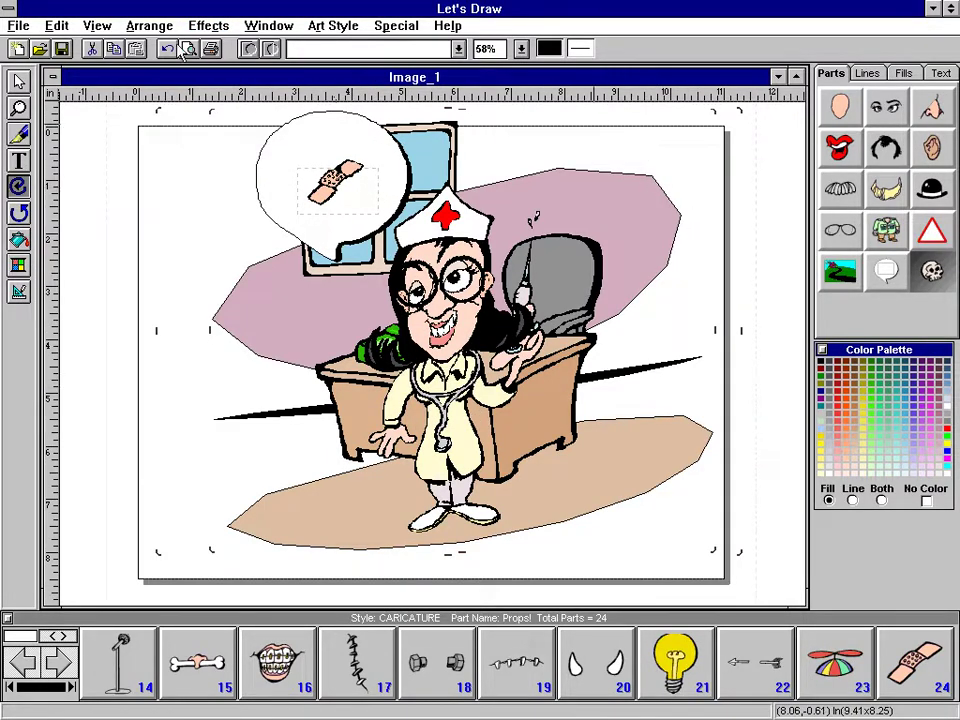
left_click(150, 26)
left_click(97, 27)
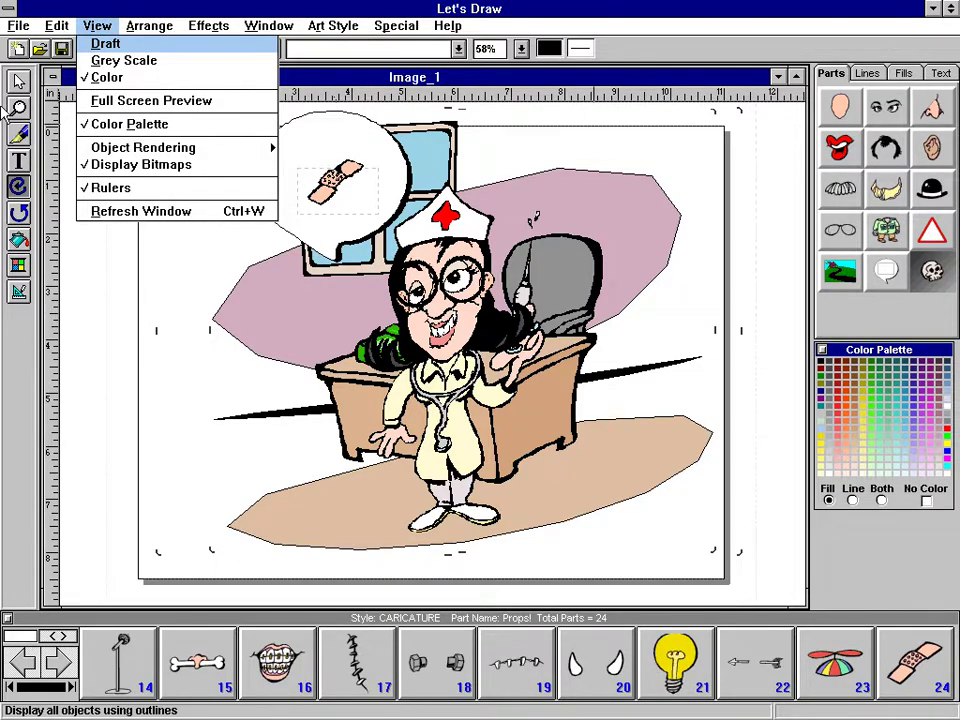
- Draw a small freehand scribble in the empty area of the page left of the floor
left_click(18, 133)
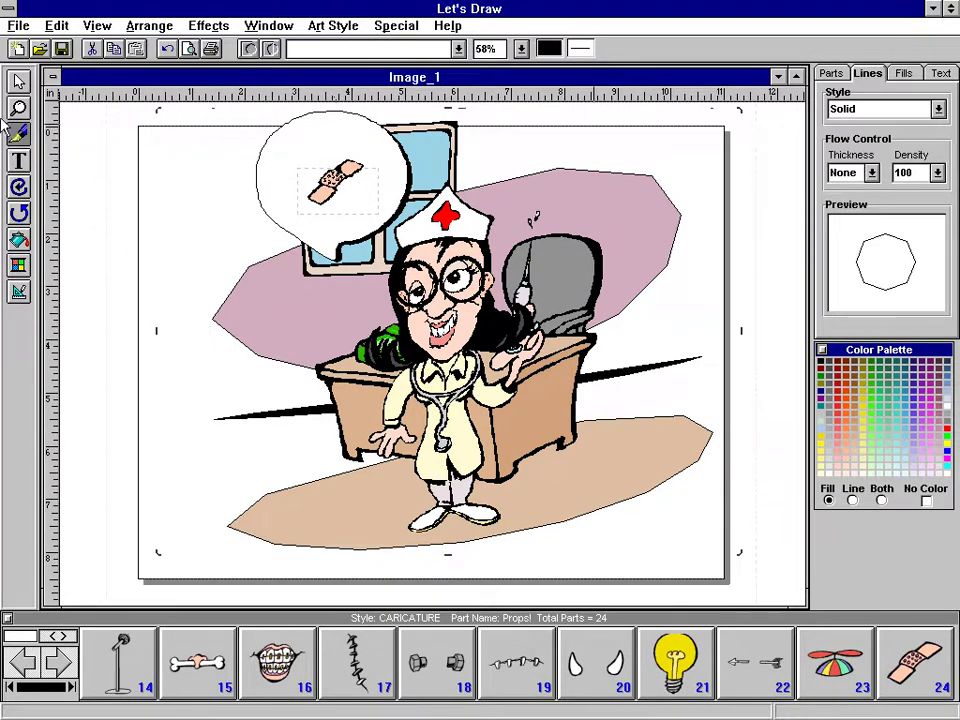
mouse_move(18, 108)
mouse_move(20, 136)
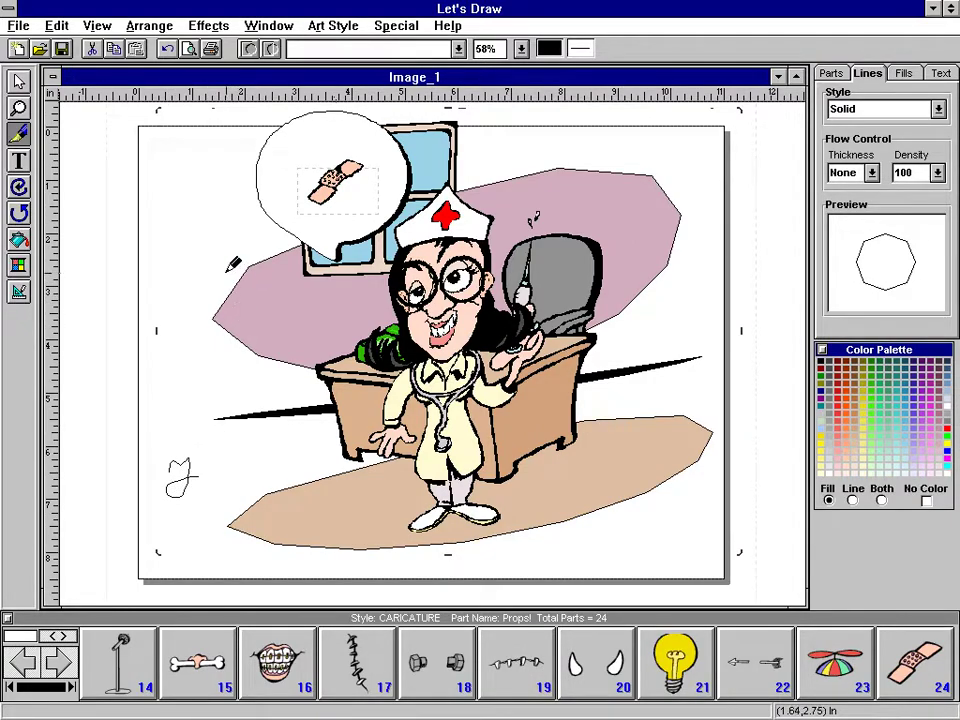
- Fill the wall backdrop with black, recolour it dark red, and fill the floor shape with very pale pink
left_click(18, 160)
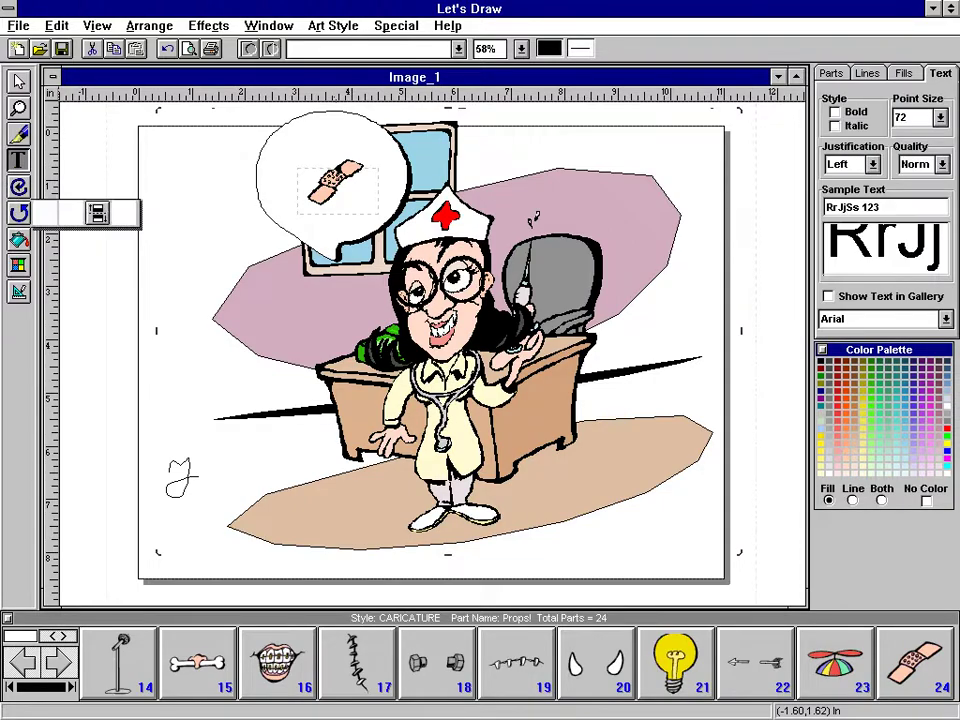
left_click(18, 242)
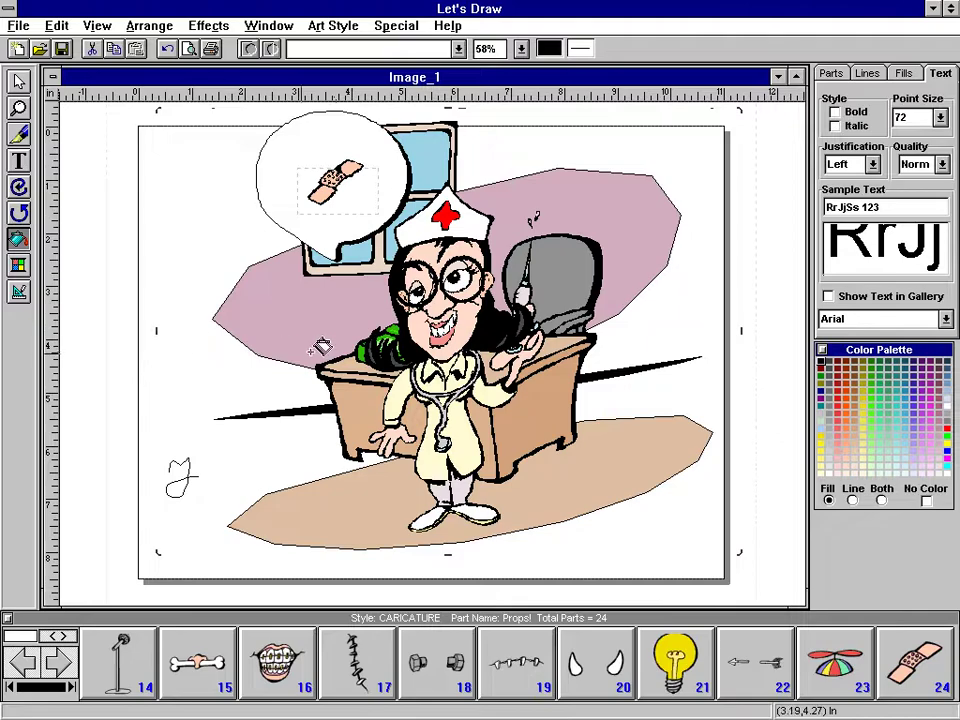
left_click(228, 318)
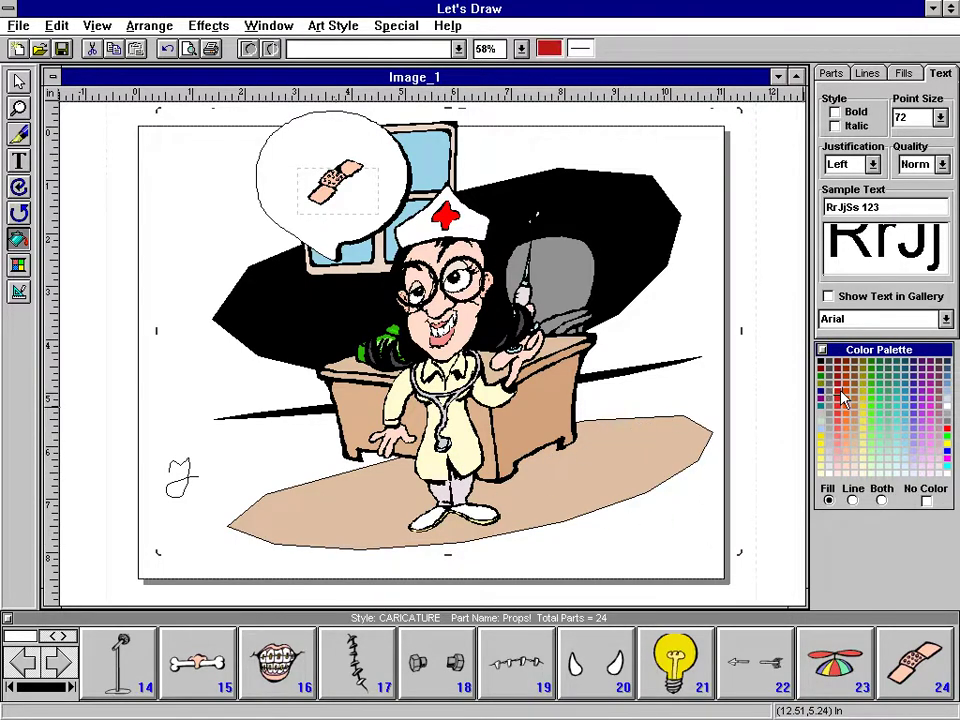
left_click(636, 250)
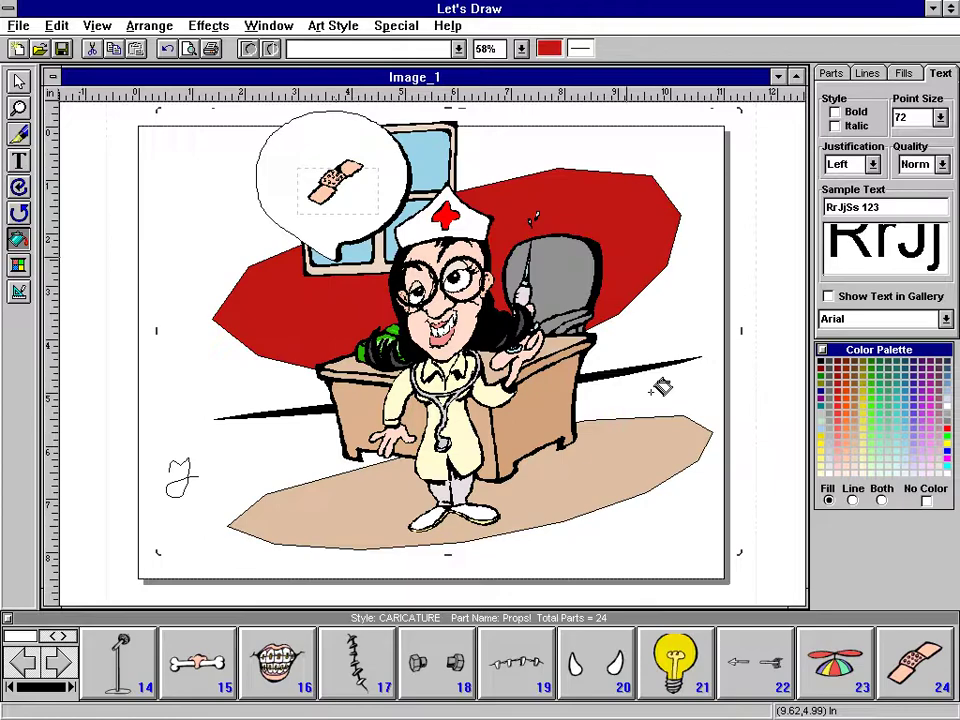
left_click(614, 470)
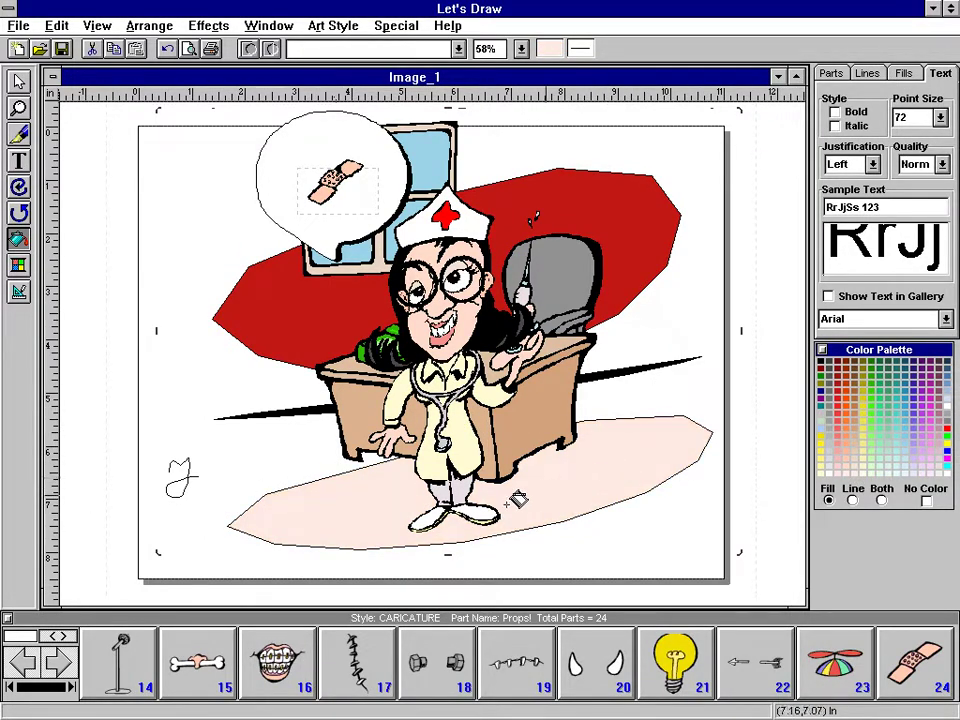
left_click(18, 268)
left_click(18, 266)
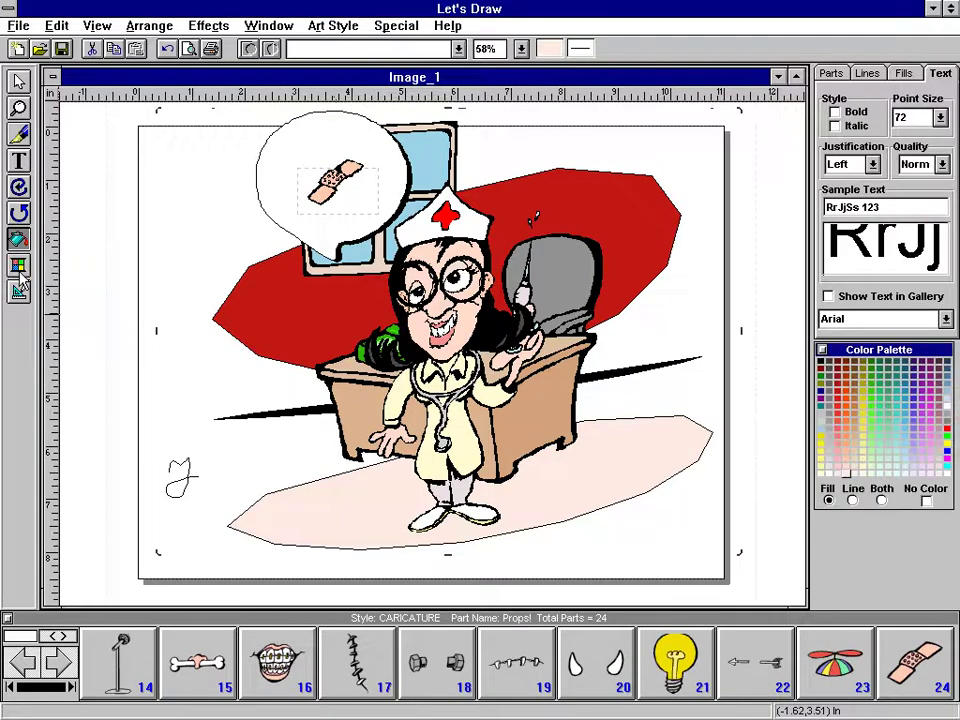
left_click(22, 298)
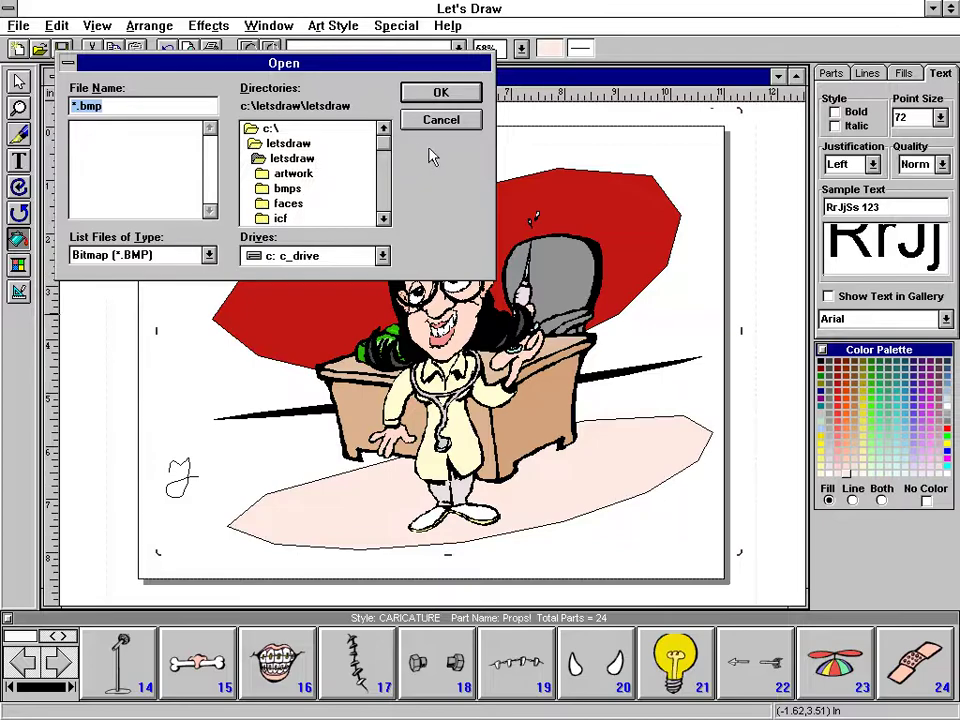
left_click(441, 120)
- Sample the wall's dark red as the fill colour with the eyedropper and return to the paint bucket tool
left_click(24, 195)
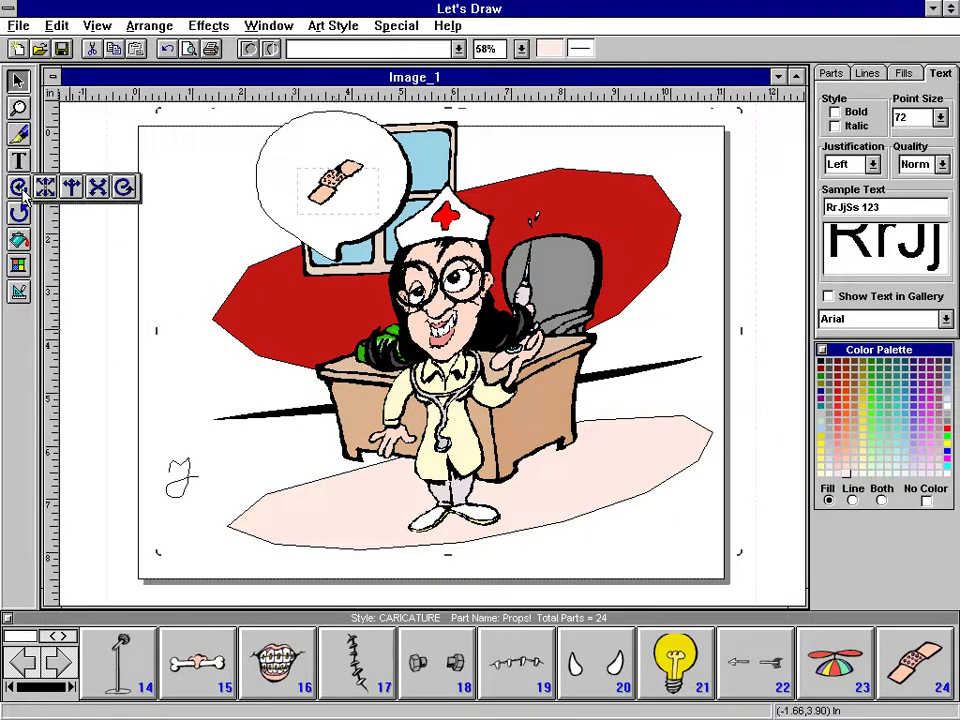
left_click(47, 240)
left_click(265, 295)
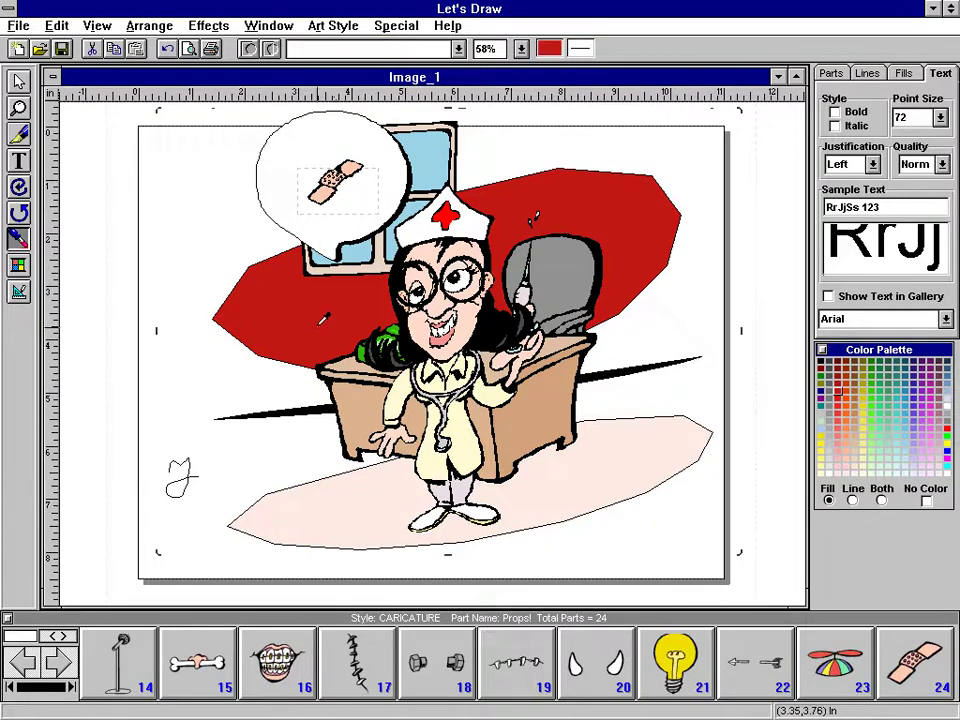
left_click(44, 240)
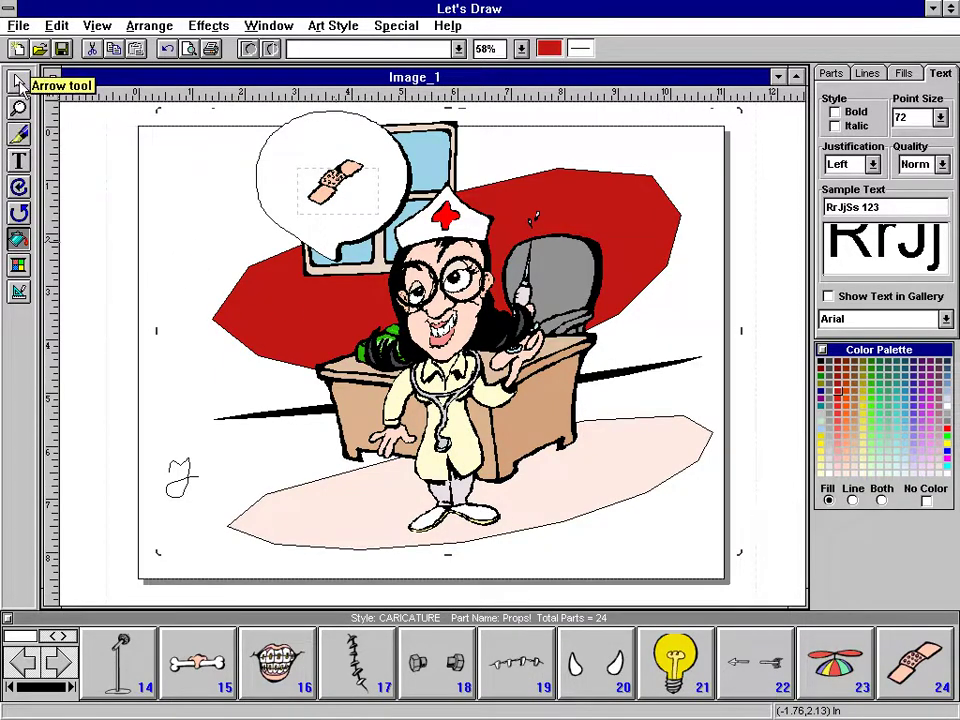
- Exit Let's Draw without saving the drawing
double_click(10, 10)
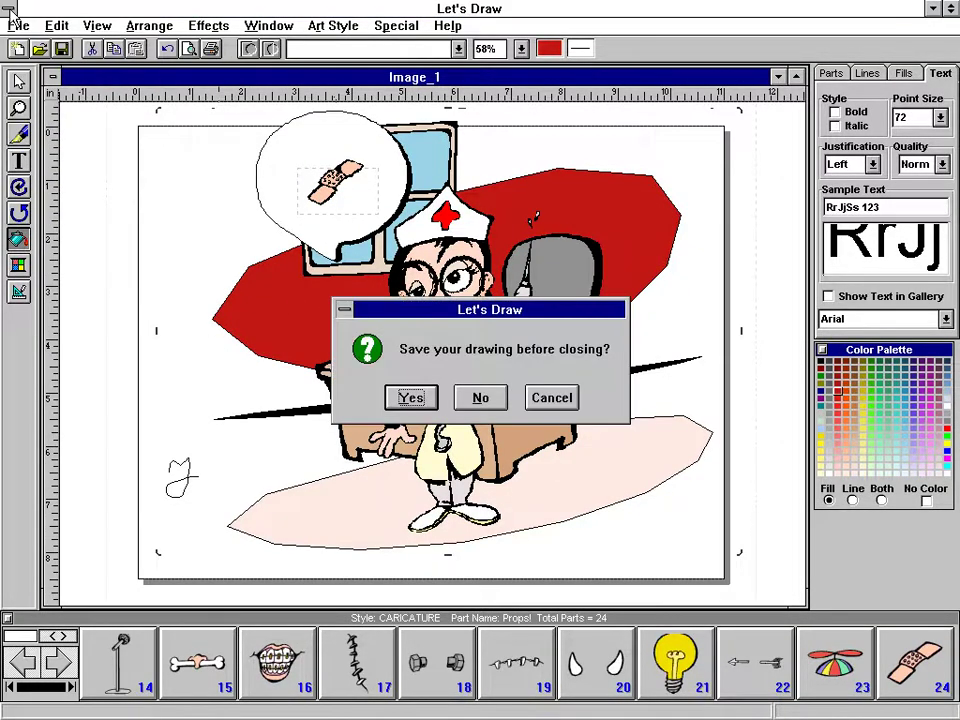
left_click(488, 404)
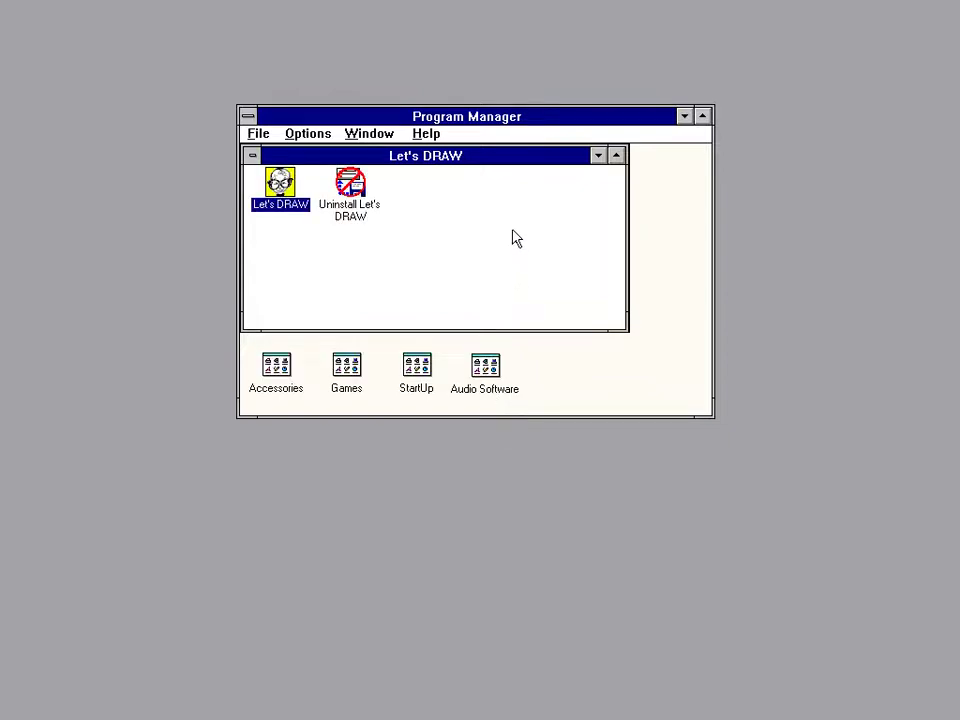